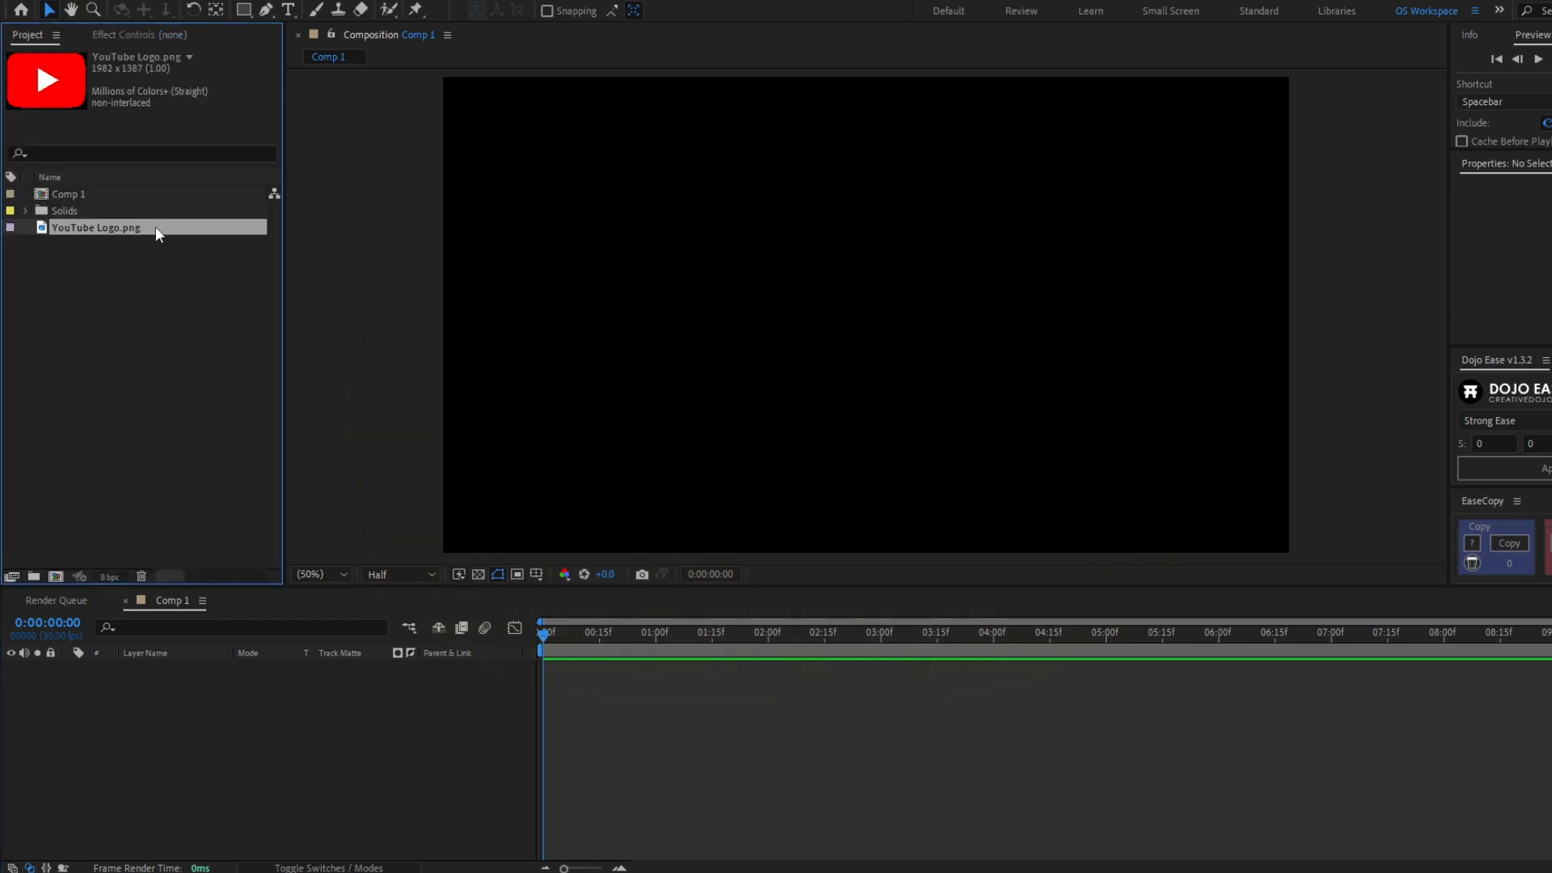
# - Add YouTube Logo.png to the composition and scale the logo layer down so it sits centred in the frame
pyautogui.moveTo(155, 228); pyautogui.dragTo(408, 767)
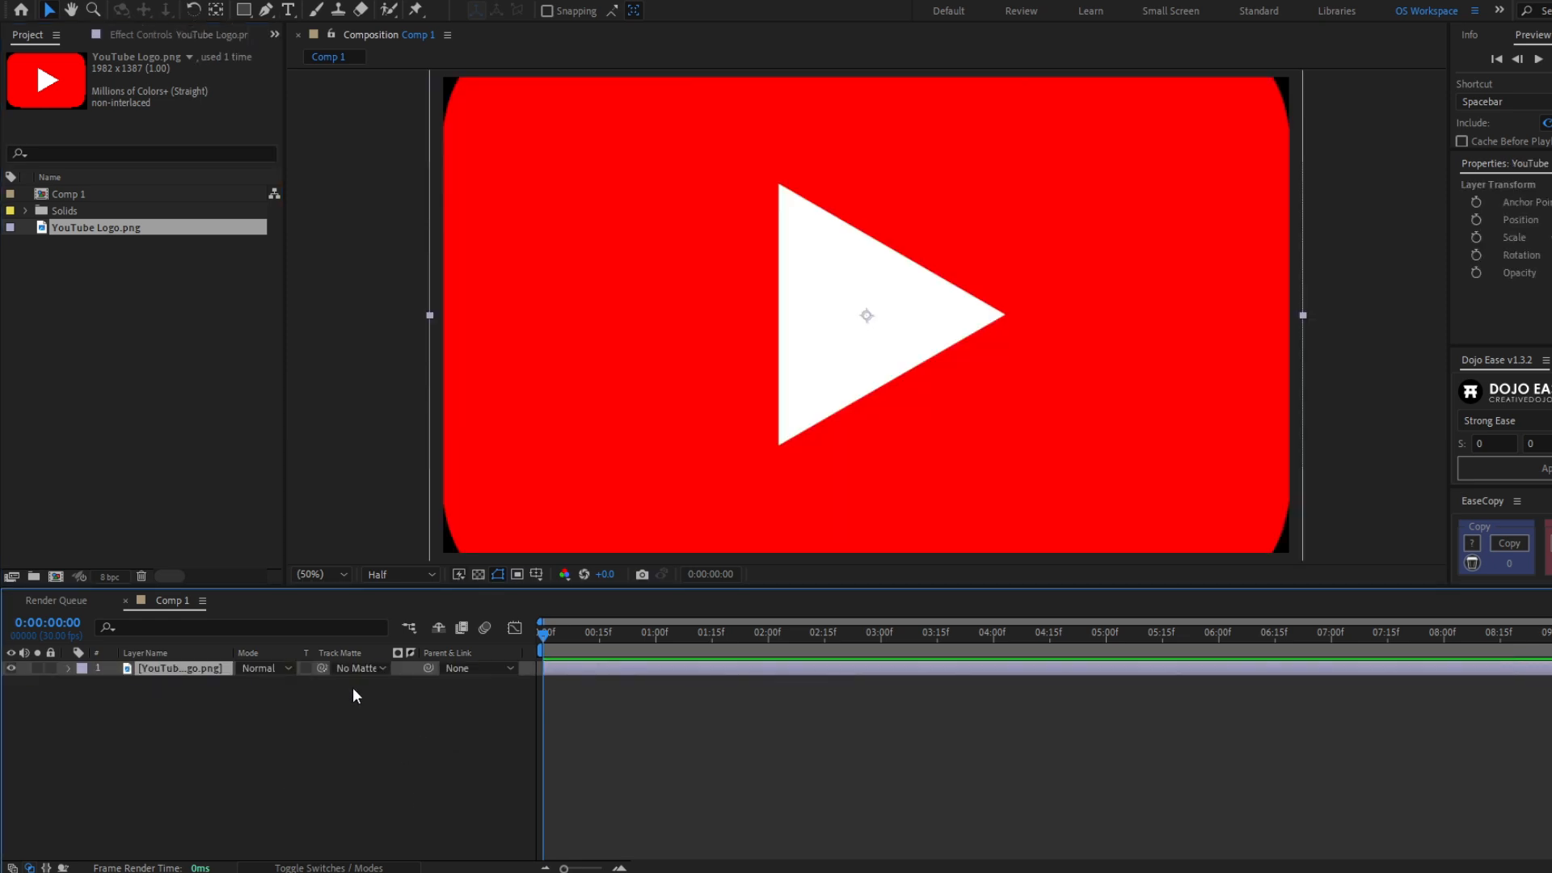
pyautogui.press('s')
pyautogui.moveTo(299, 683); pyautogui.dragTo(260, 704)
pyautogui.click(262, 705)
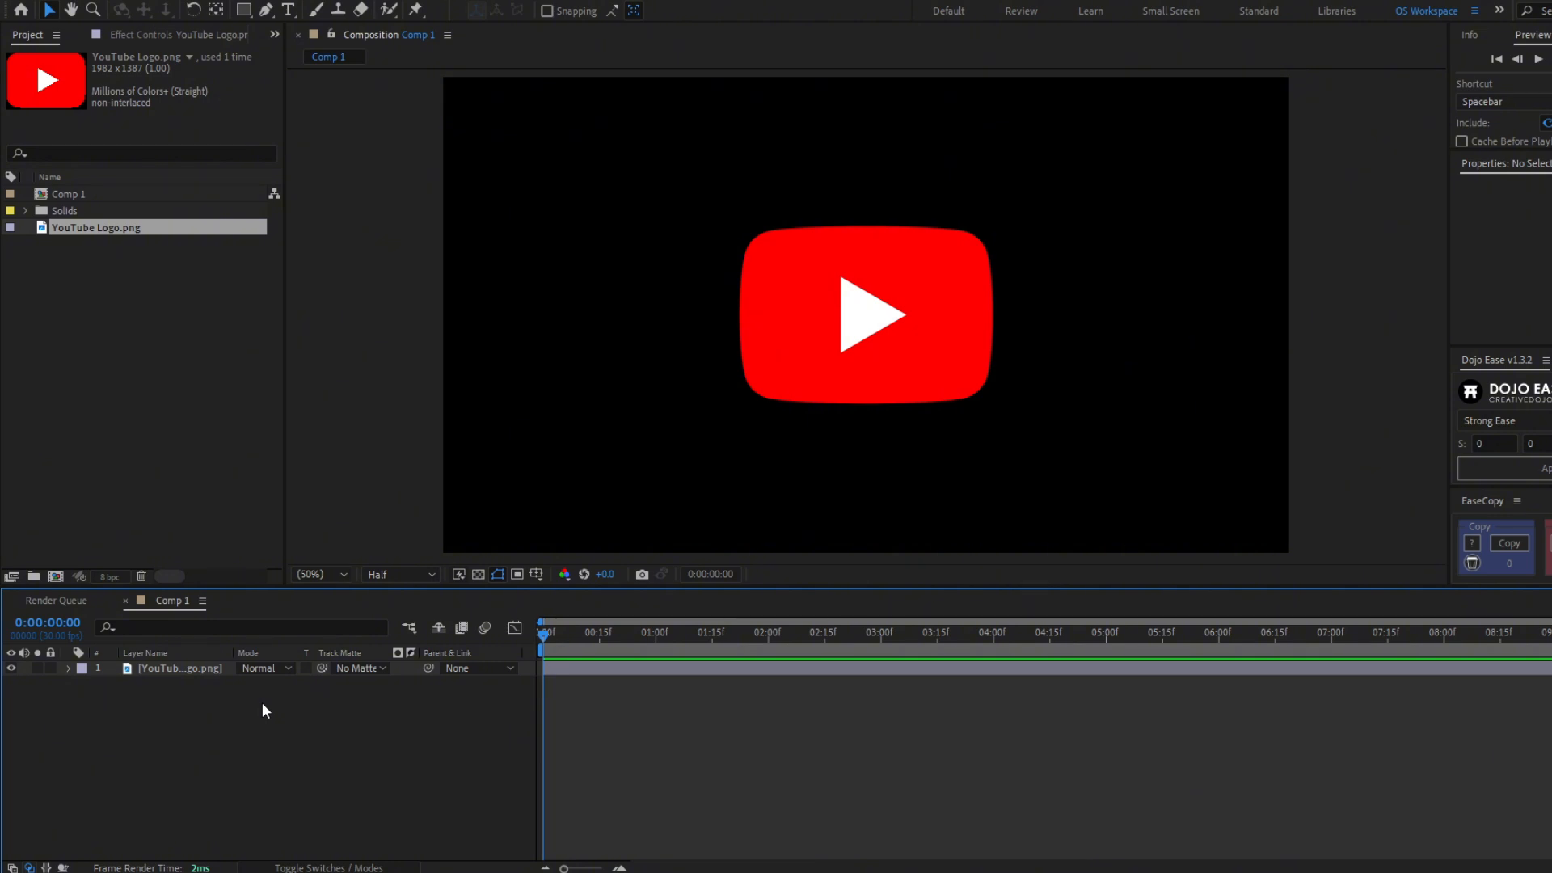
# - Create a new solid layer named Fractal Noise
pyautogui.hotkey('ctrl', 'y')
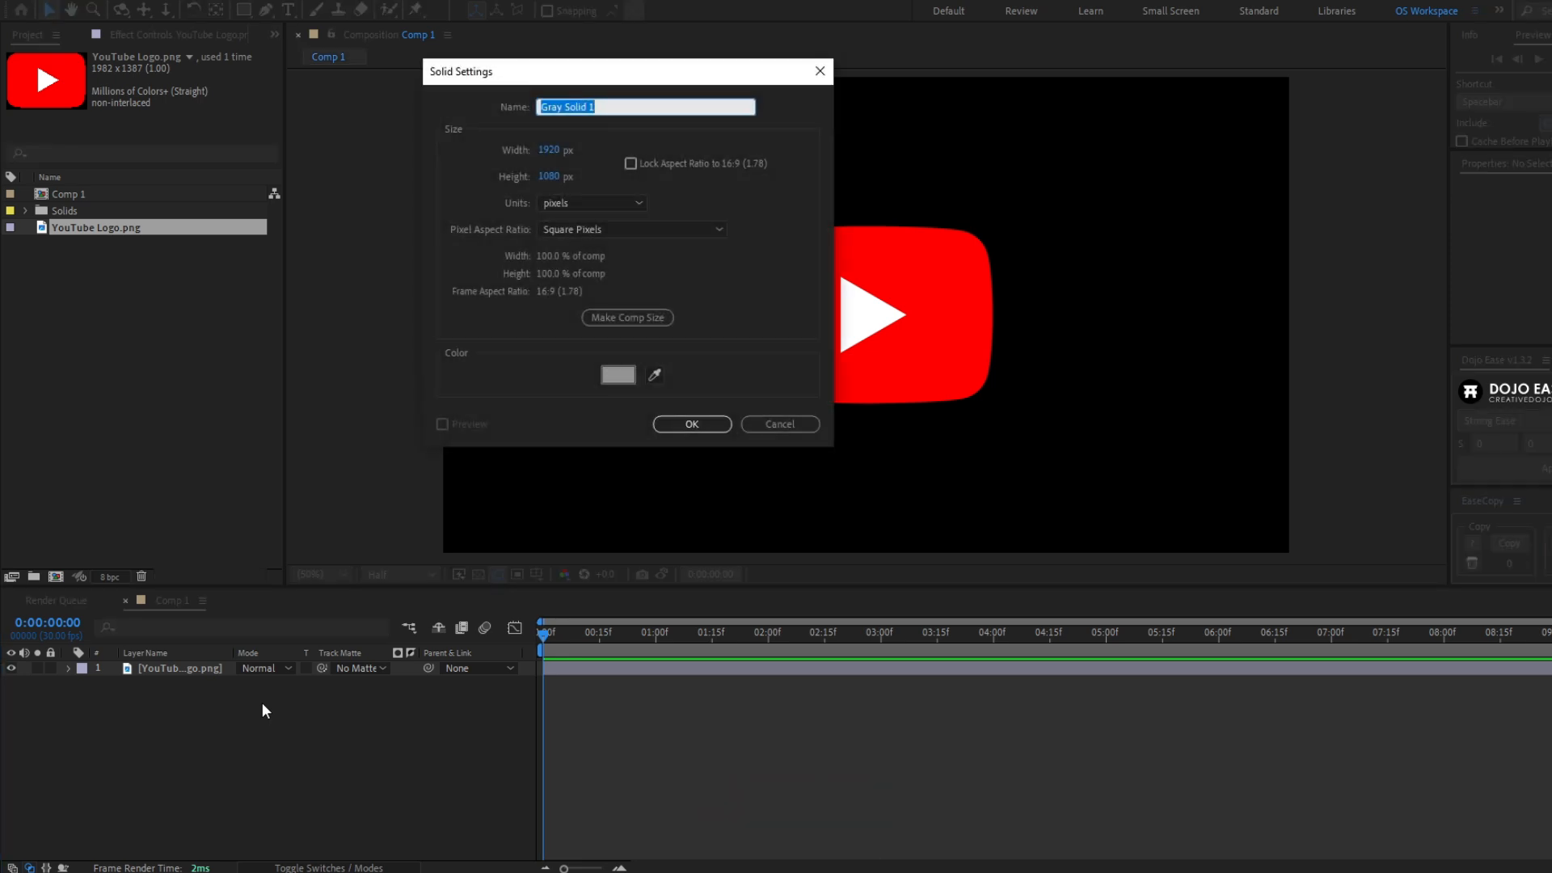
pyautogui.write('Fractal N')
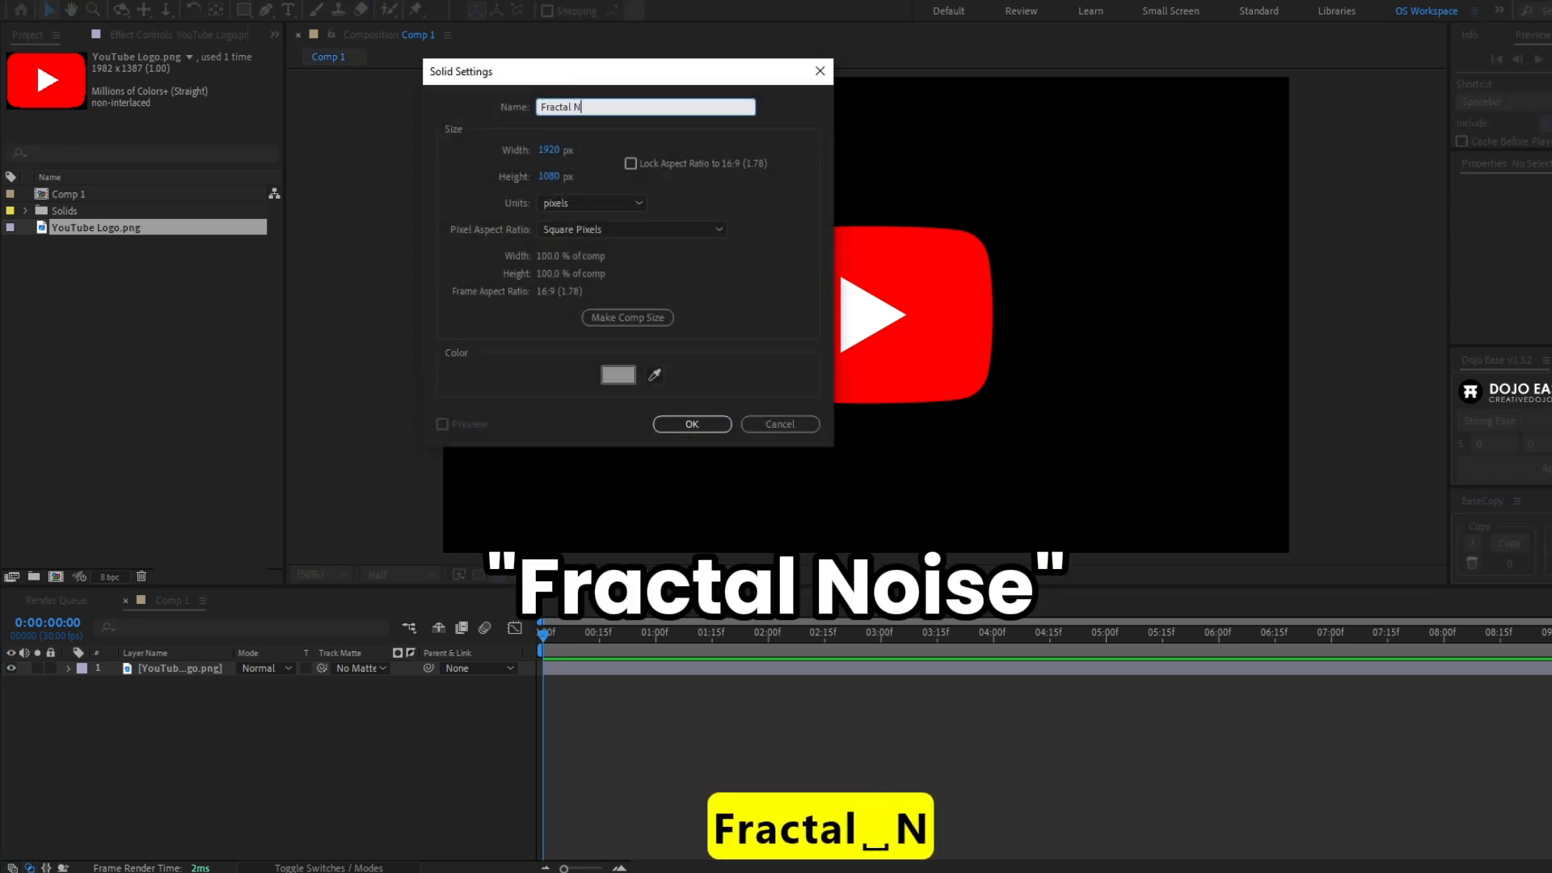
pyautogui.write('oise')
pyautogui.press('Return')
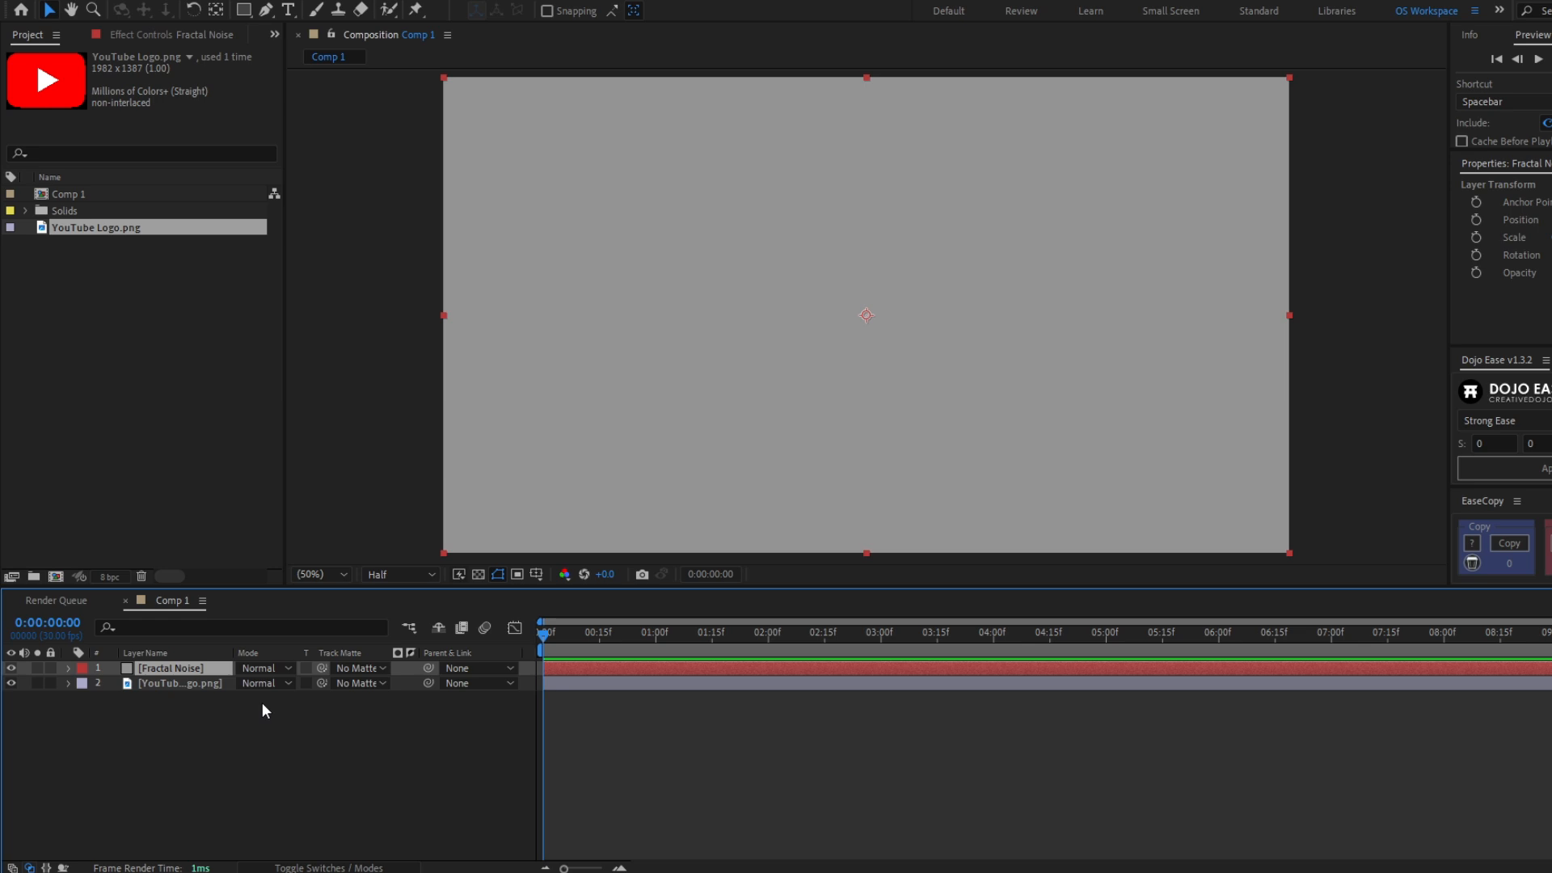
# - Apply the Fractal Noise effect to the solid layer
pyautogui.hotkey('ctrl', 'space')
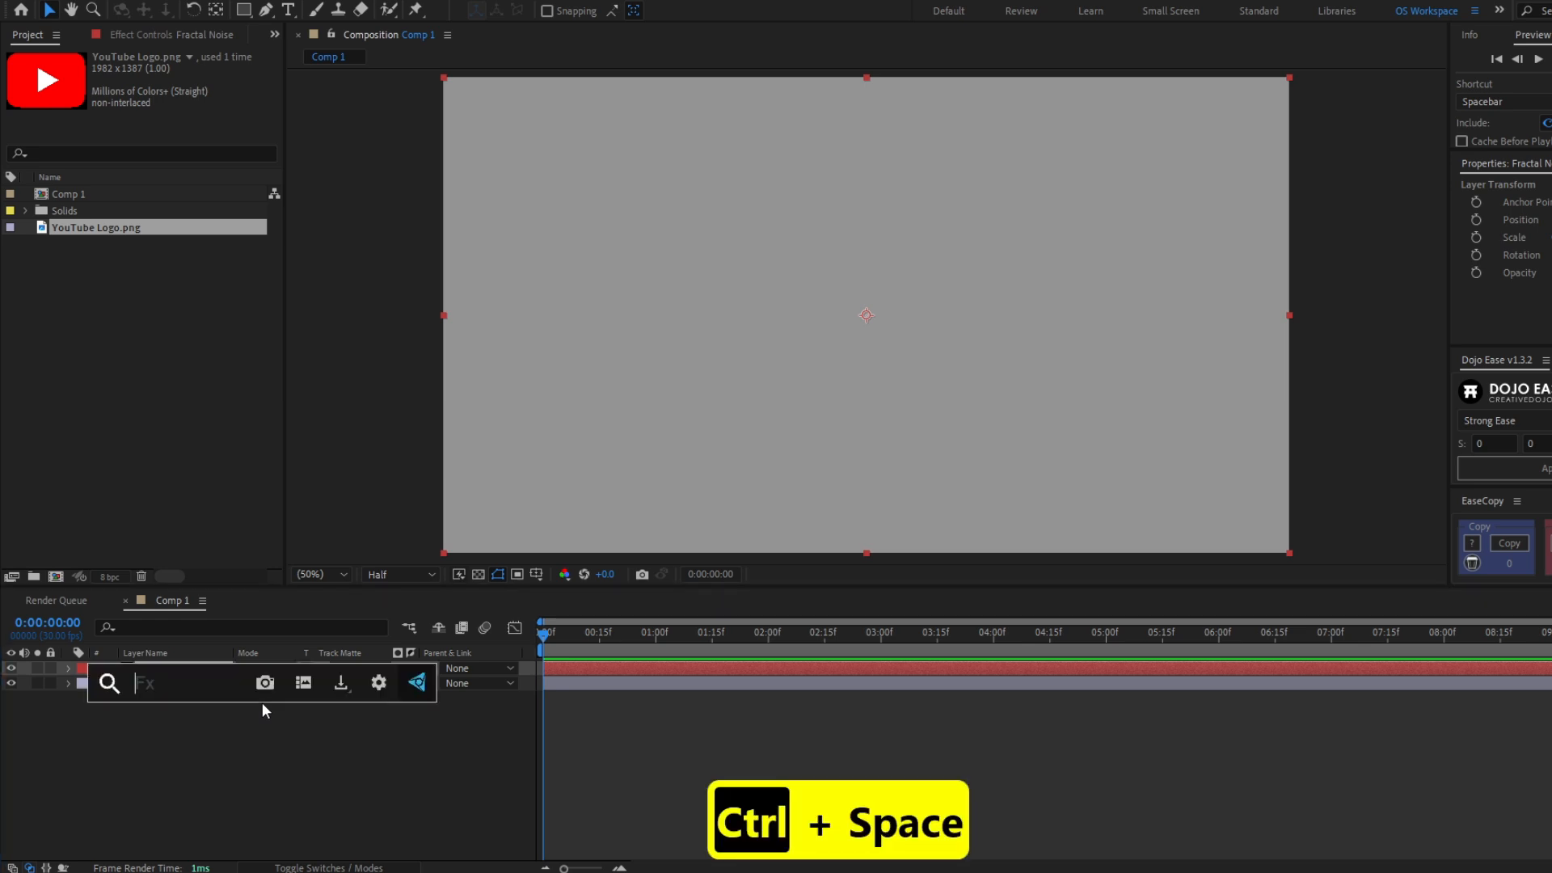
pyautogui.write('fractal')
pyautogui.press('Down')
pyautogui.press('Return')
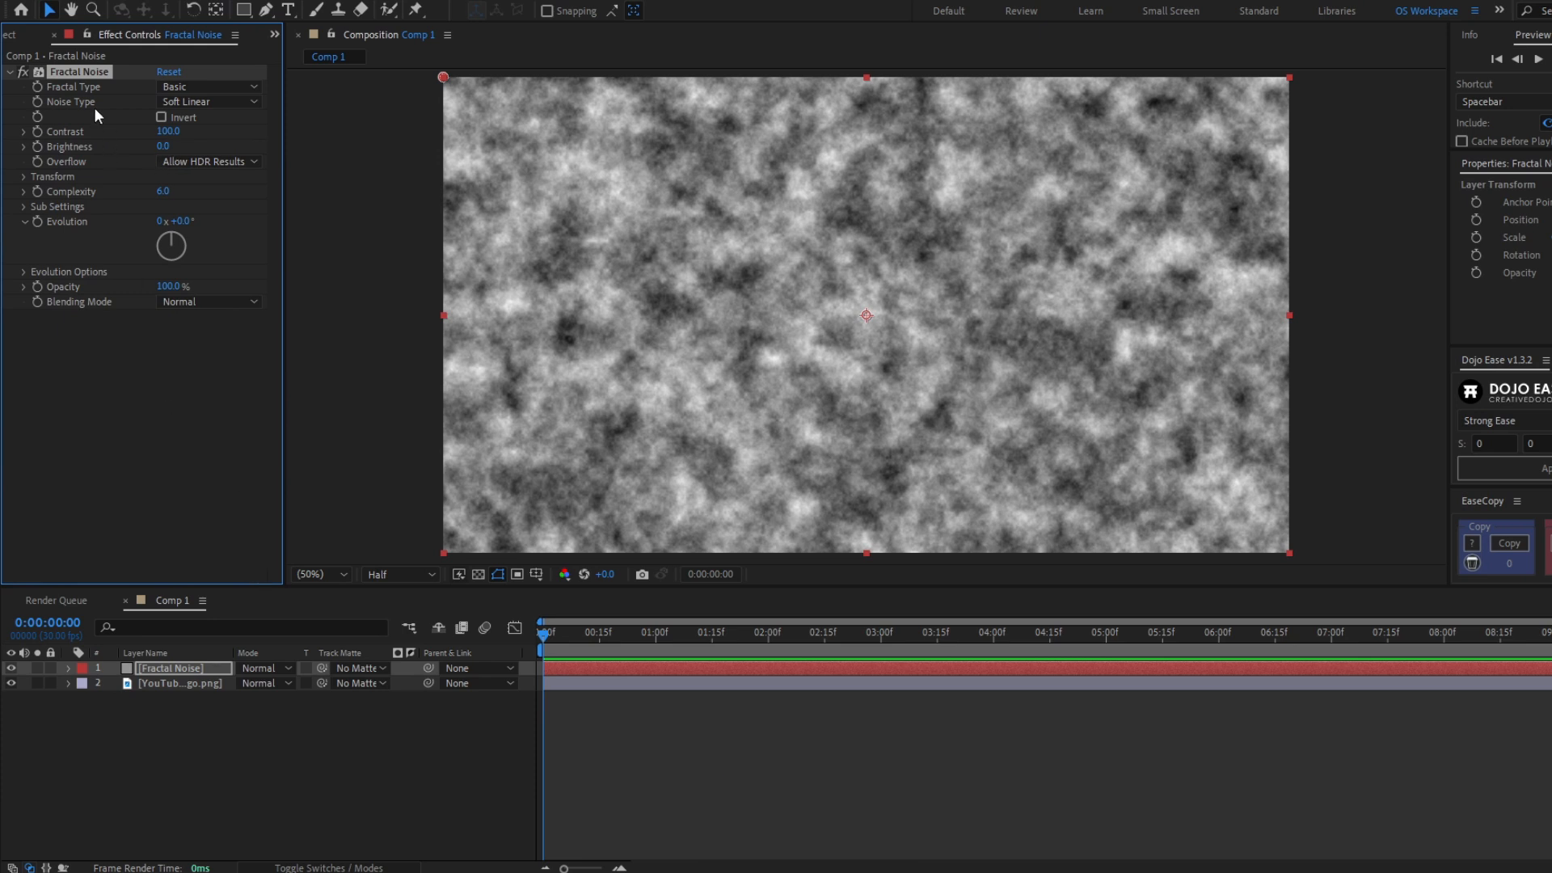
# - Set the Fractal Noise Noise Type to Block and Contrast to 305
pyautogui.click(168, 101)
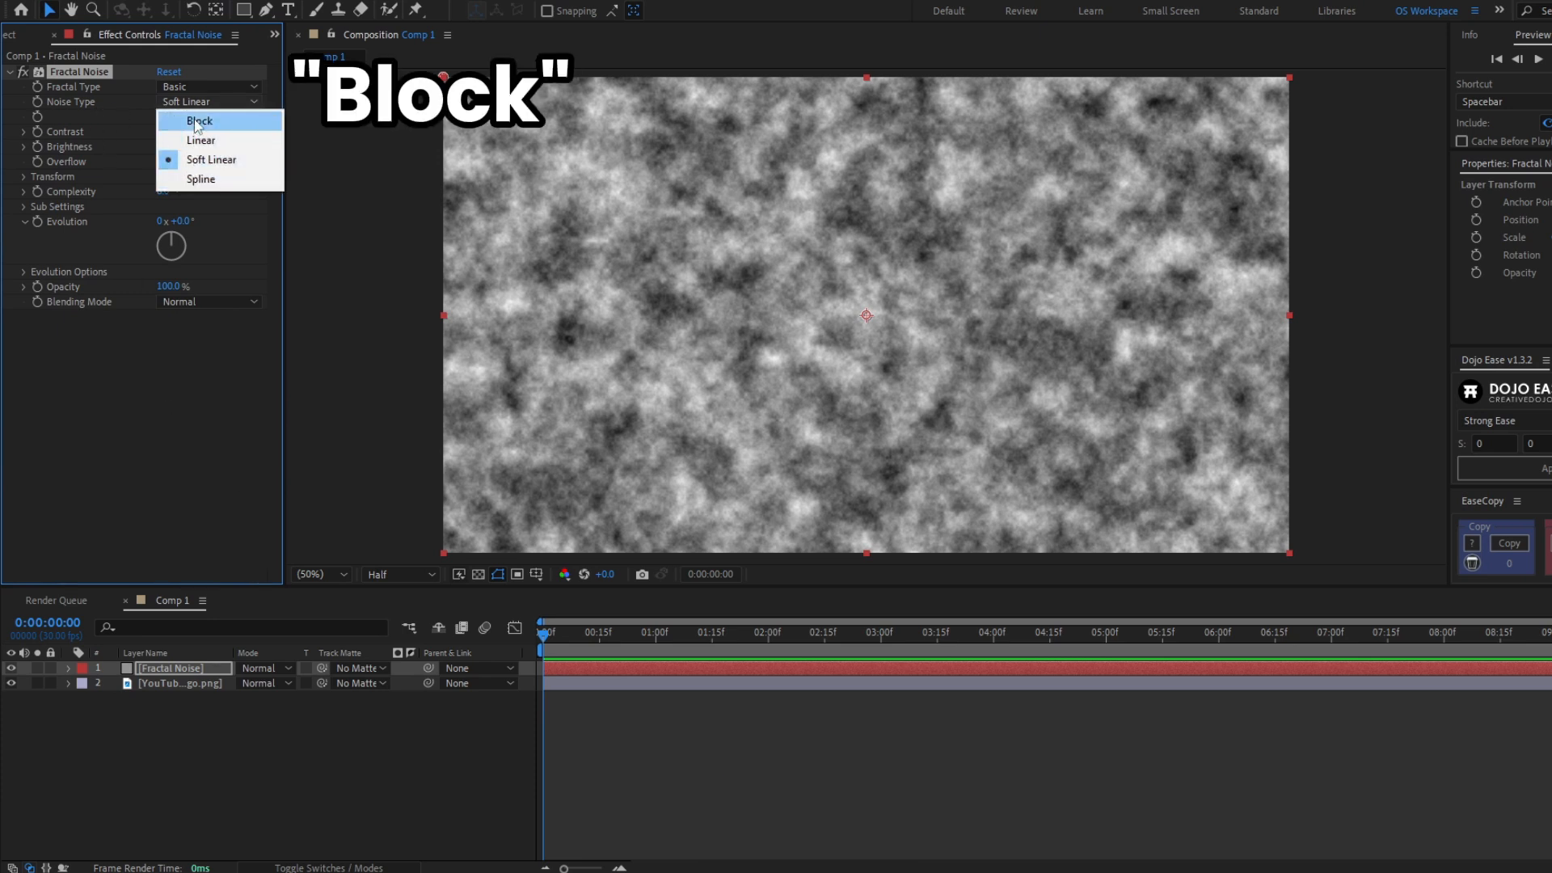
pyautogui.click(197, 121)
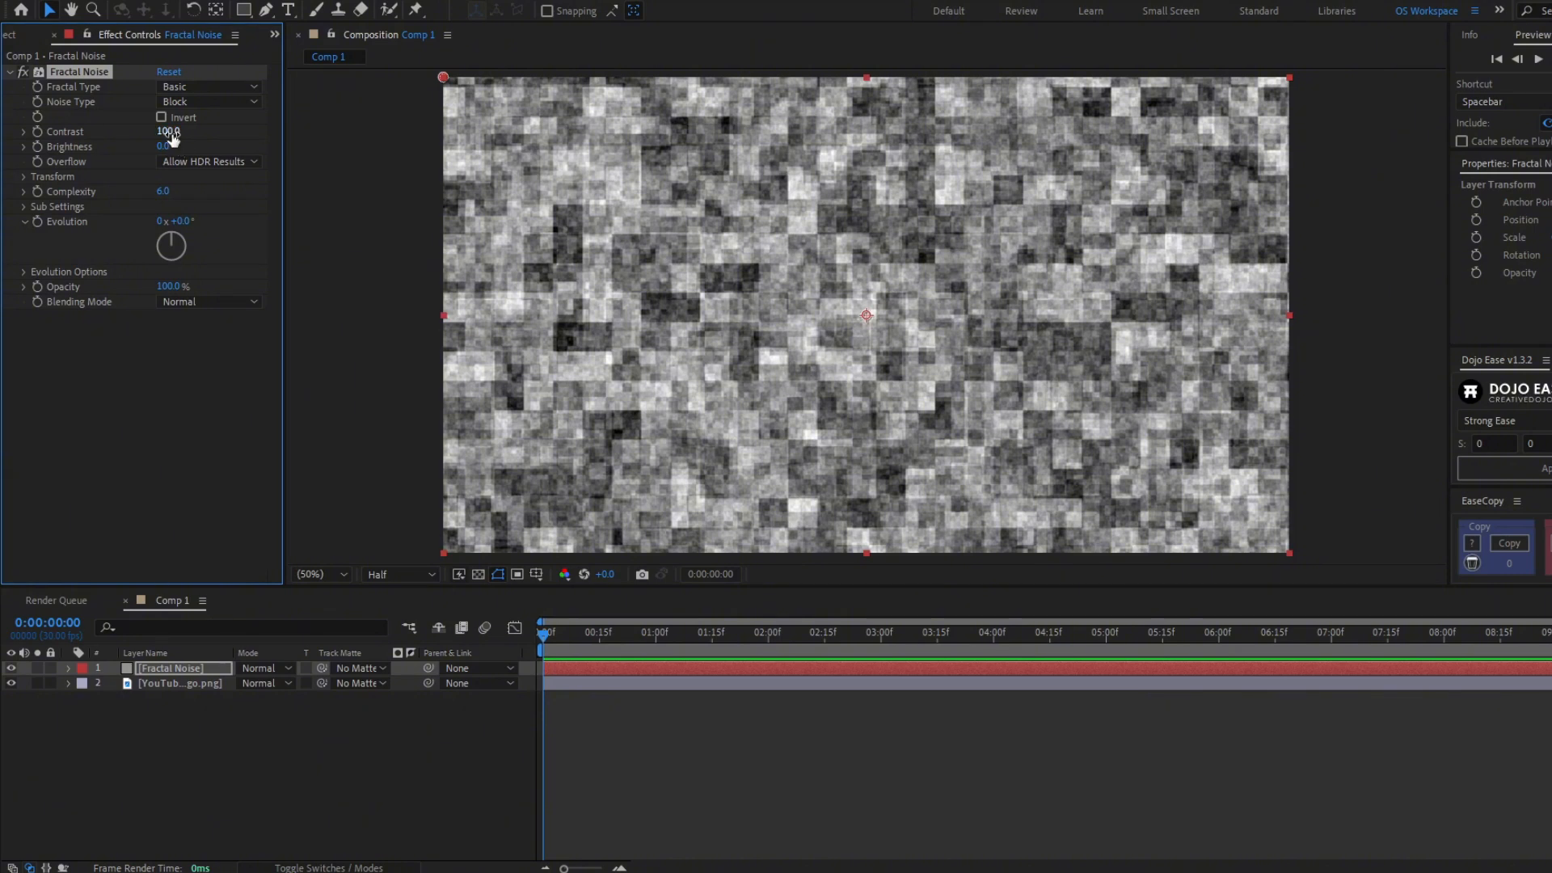
pyautogui.moveTo(169, 132); pyautogui.dragTo(335, 120)
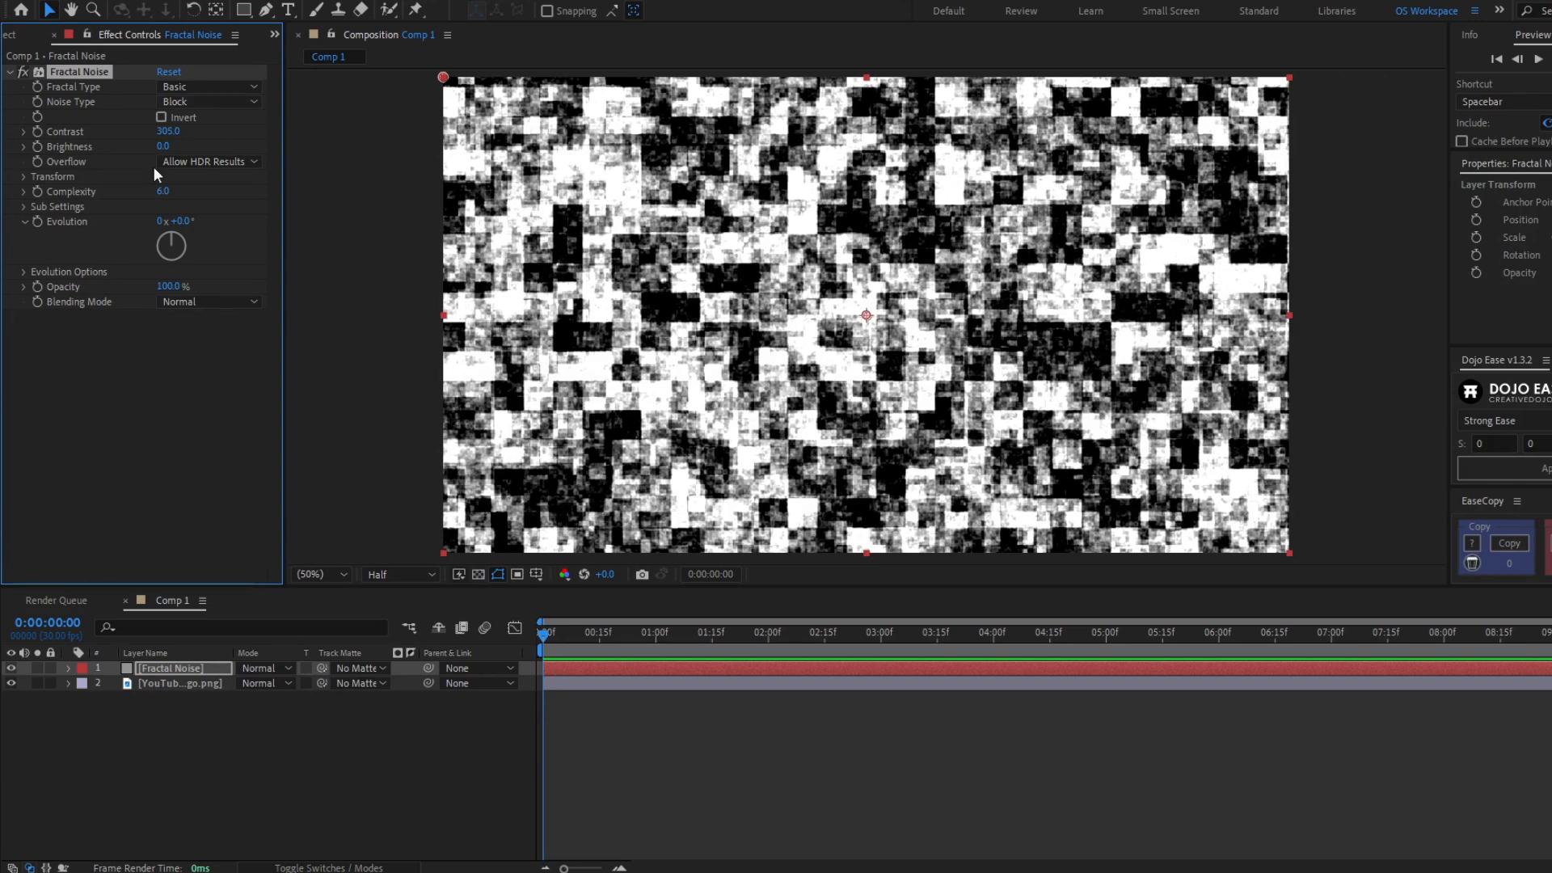
# - Turn off Uniform Scaling and set Scale Width to 600 and Scale Height to 60
pyautogui.click(25, 177)
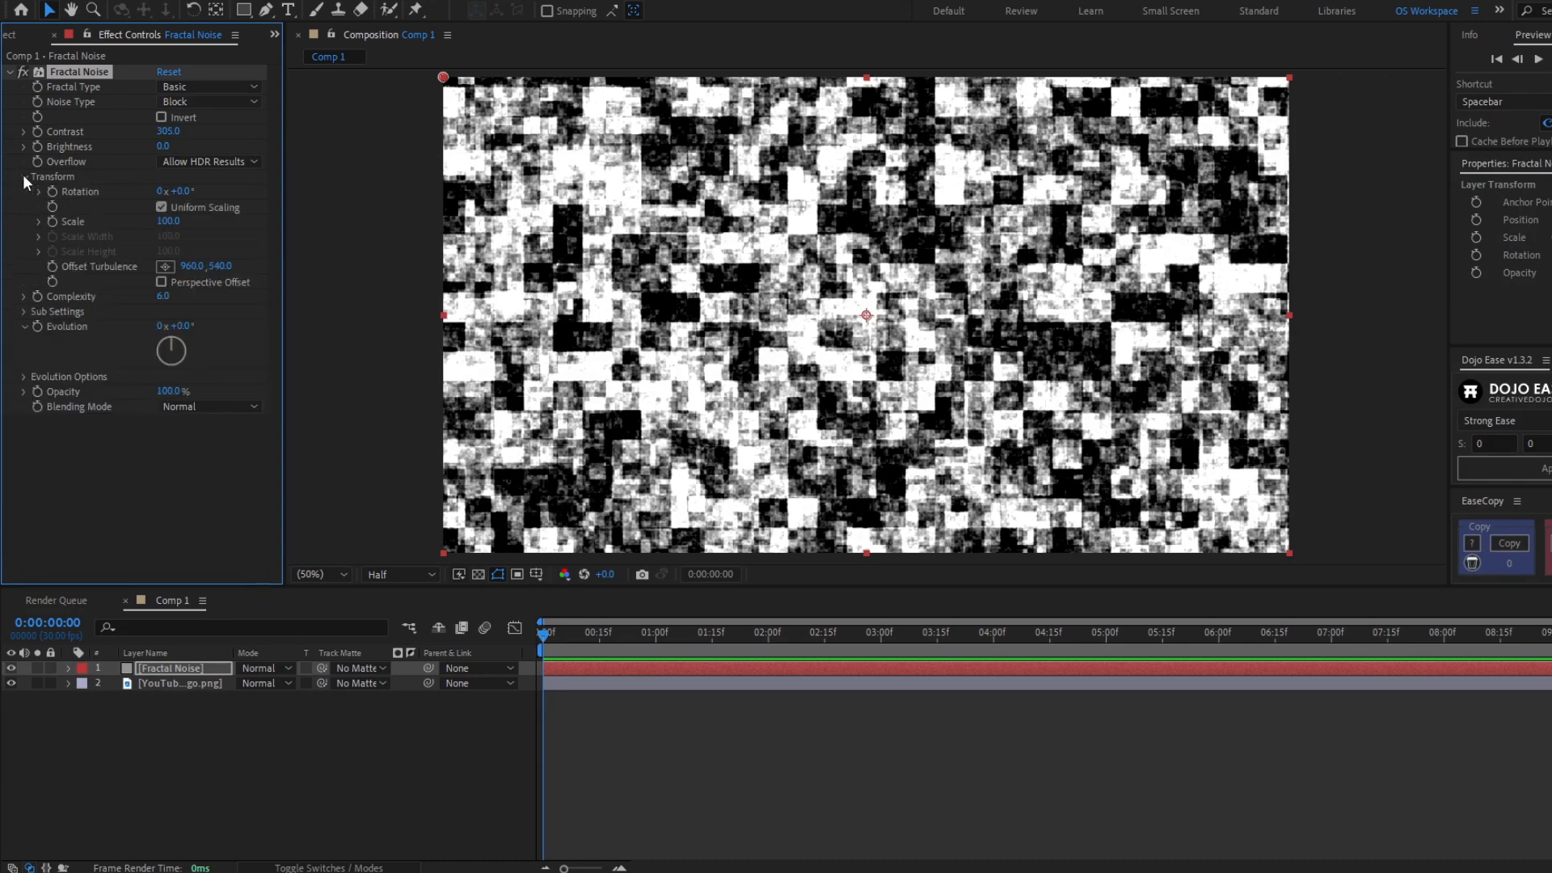
pyautogui.click(160, 207)
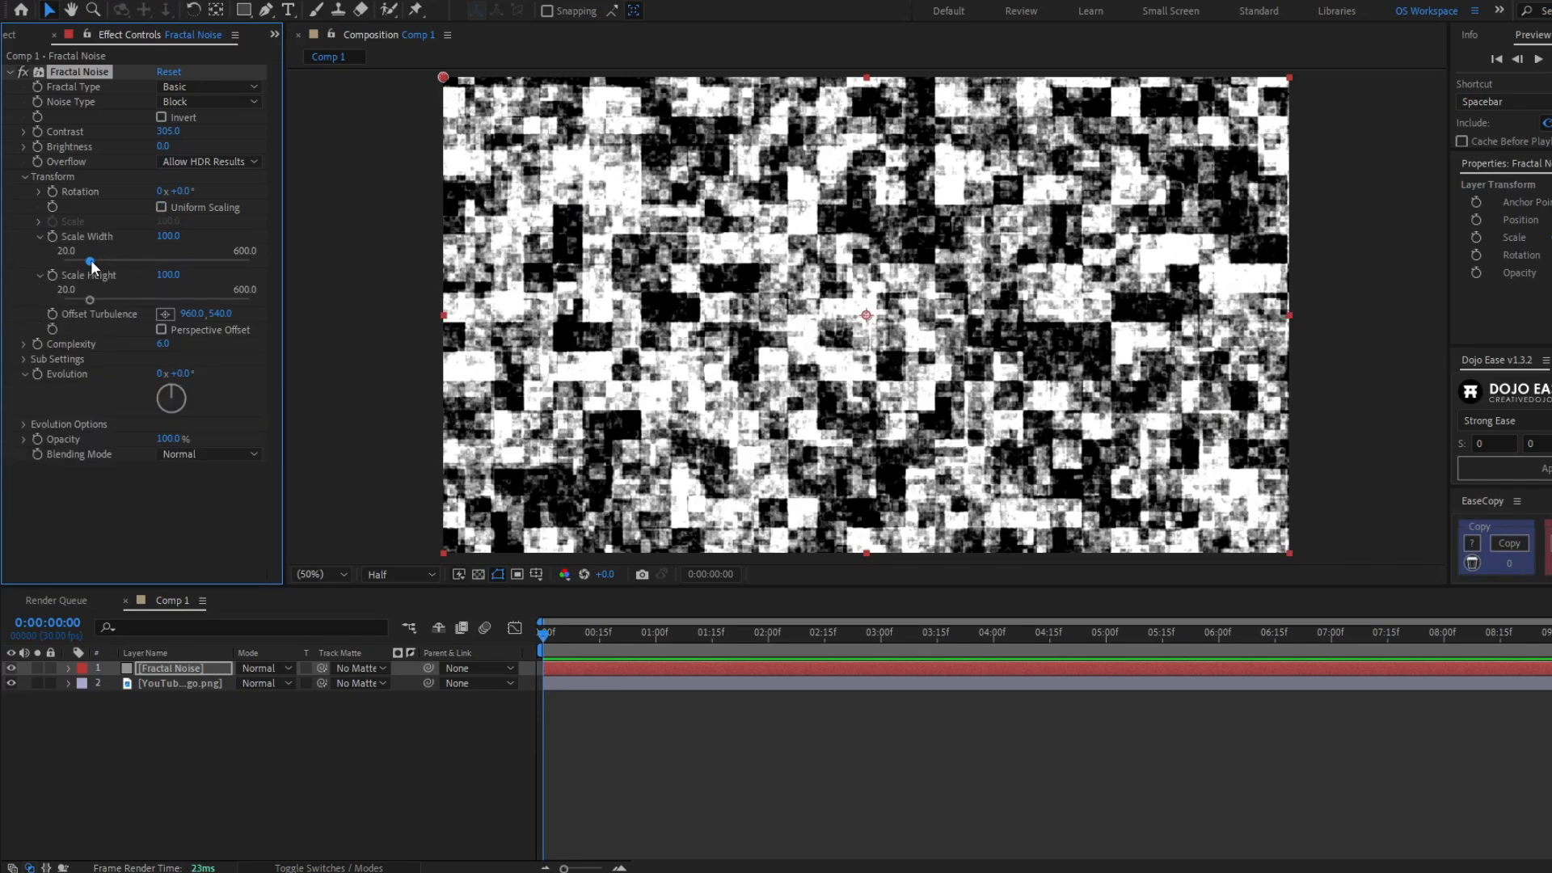
pyautogui.moveTo(90, 260); pyautogui.dragTo(294, 263)
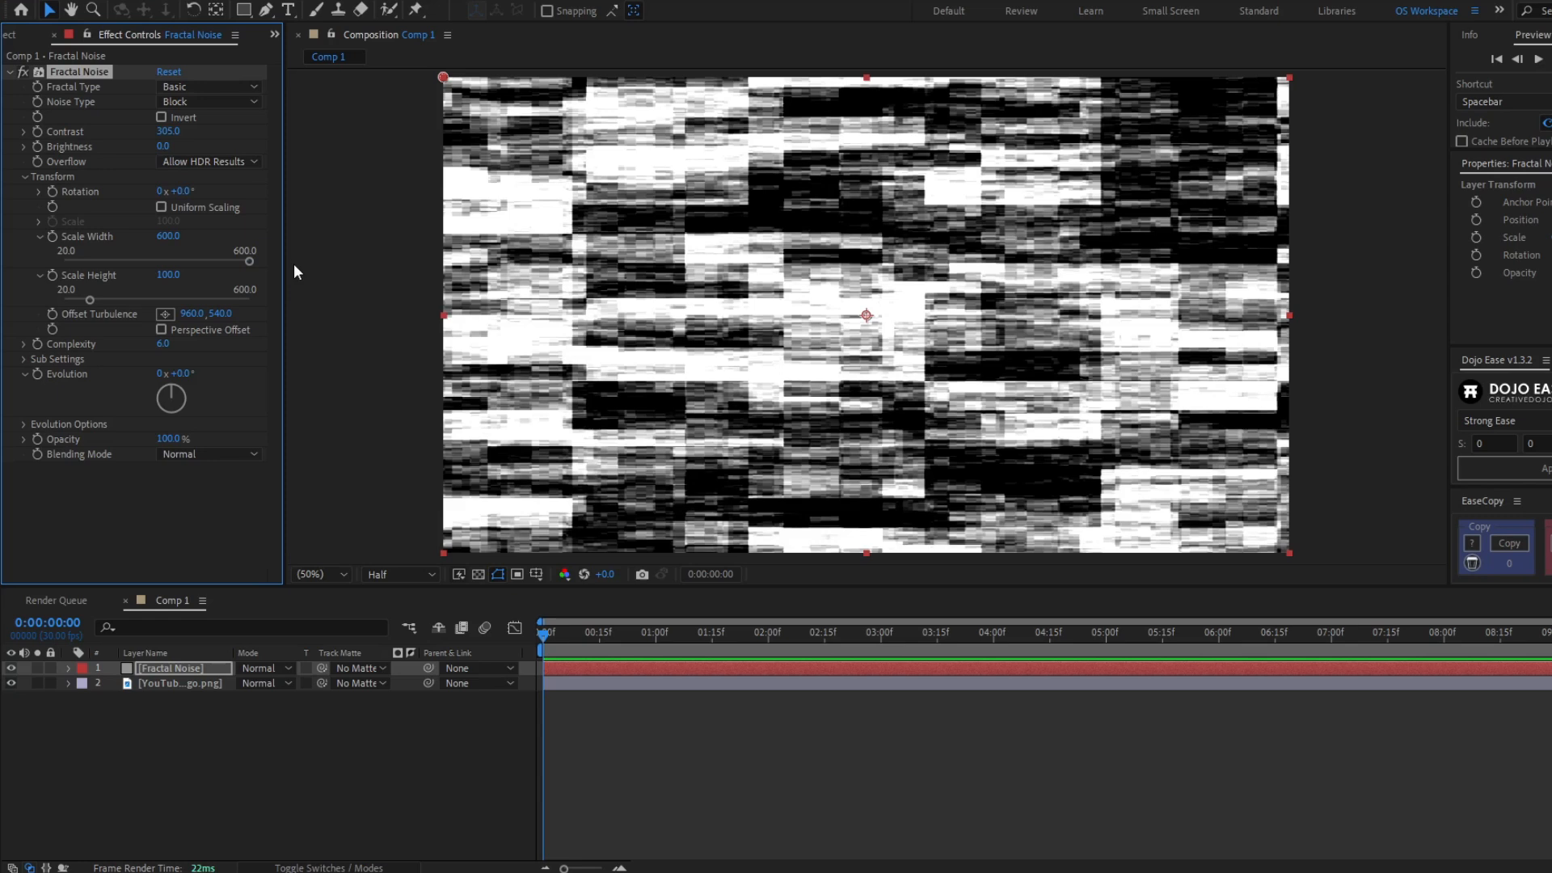
pyautogui.click(164, 276)
pyautogui.write('60')
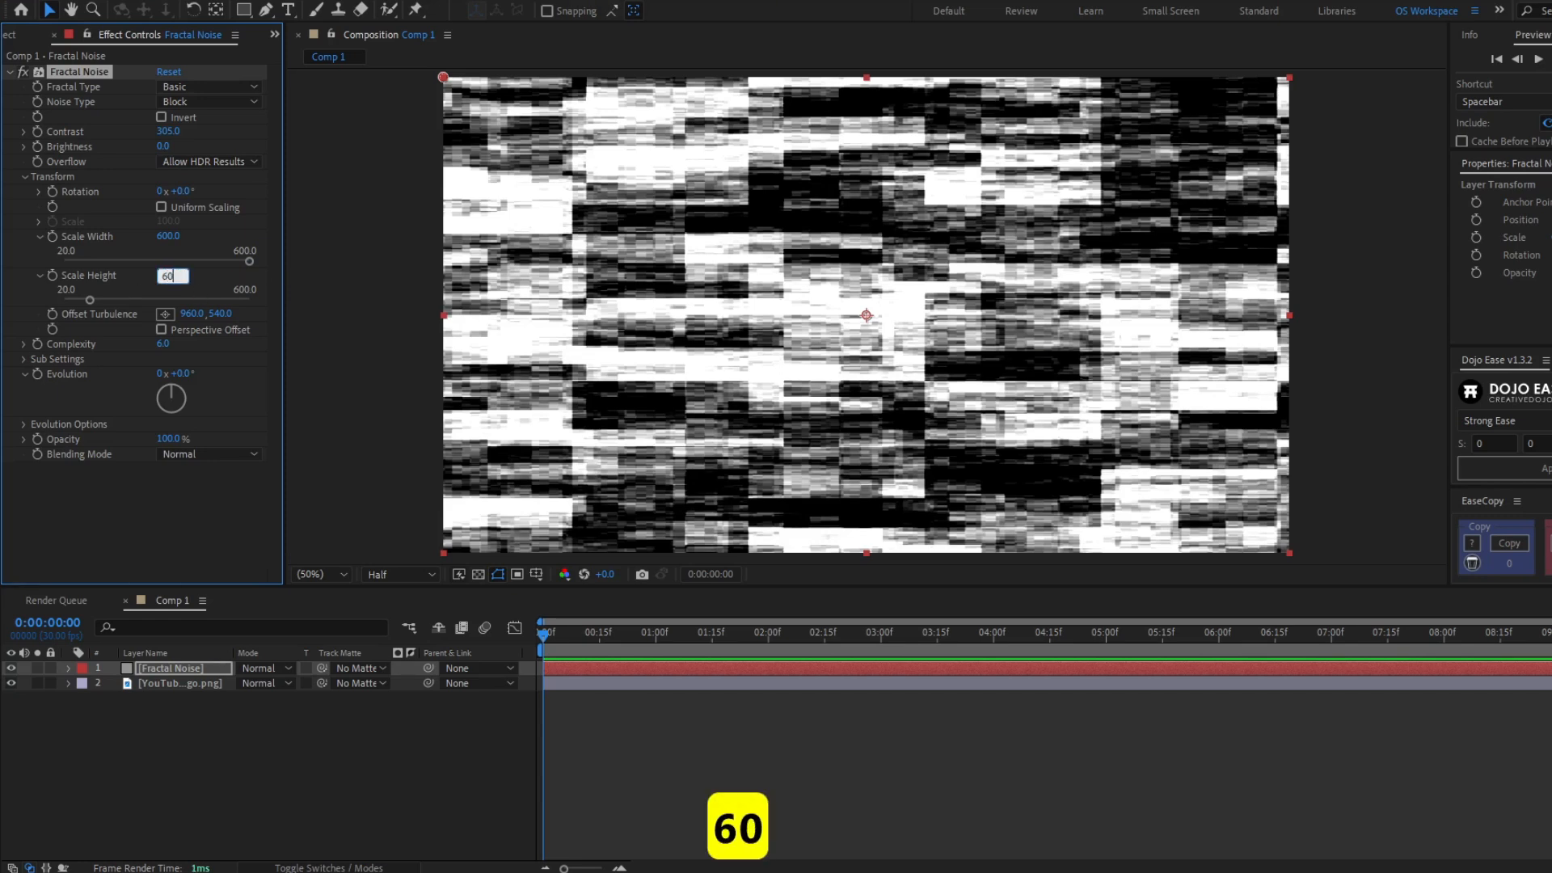
pyautogui.press('Return')
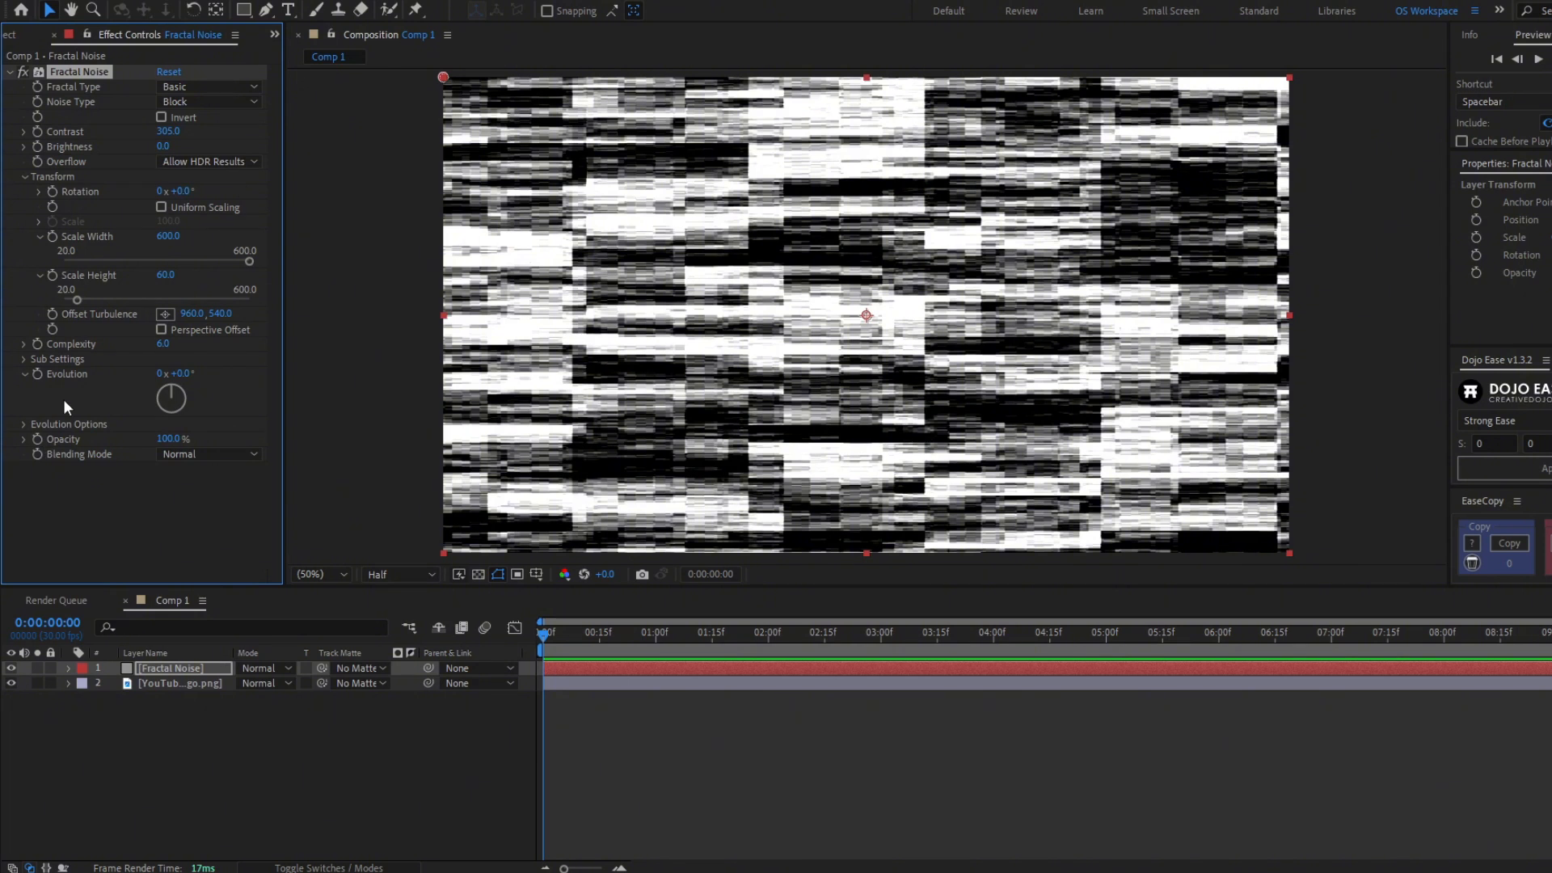
# - Add the expression time*30 to the Random Seed under Evolution Options
pyautogui.click(23, 424)
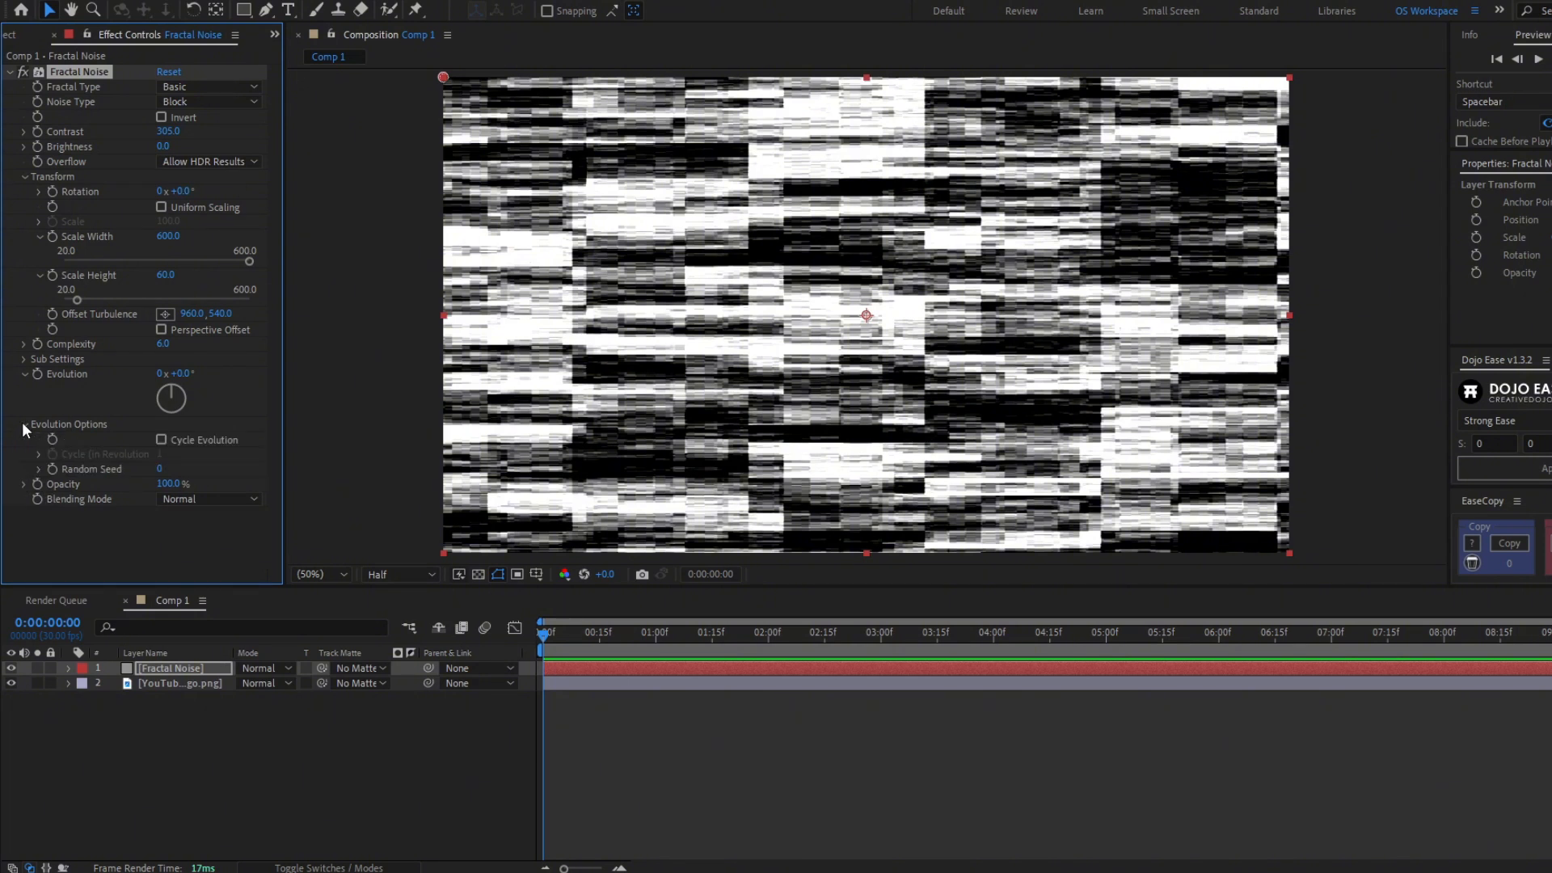
pyautogui.keyDown('alt'); pyautogui.click(52, 469); pyautogui.keyUp('alt')
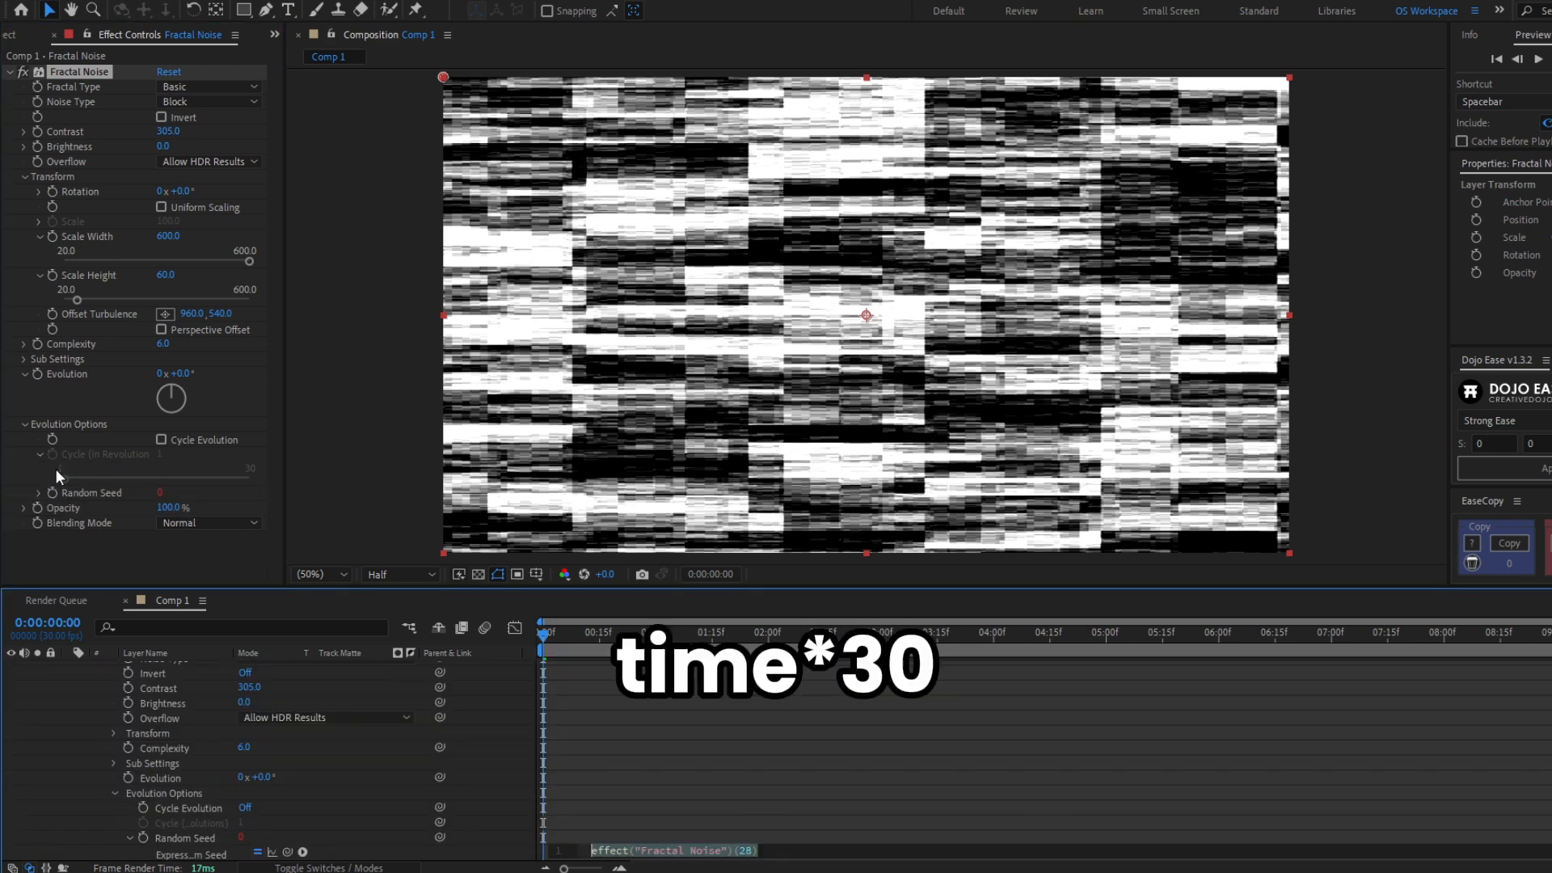
pyautogui.write('time')
pyautogui.press('Return')
pyautogui.write('*30')
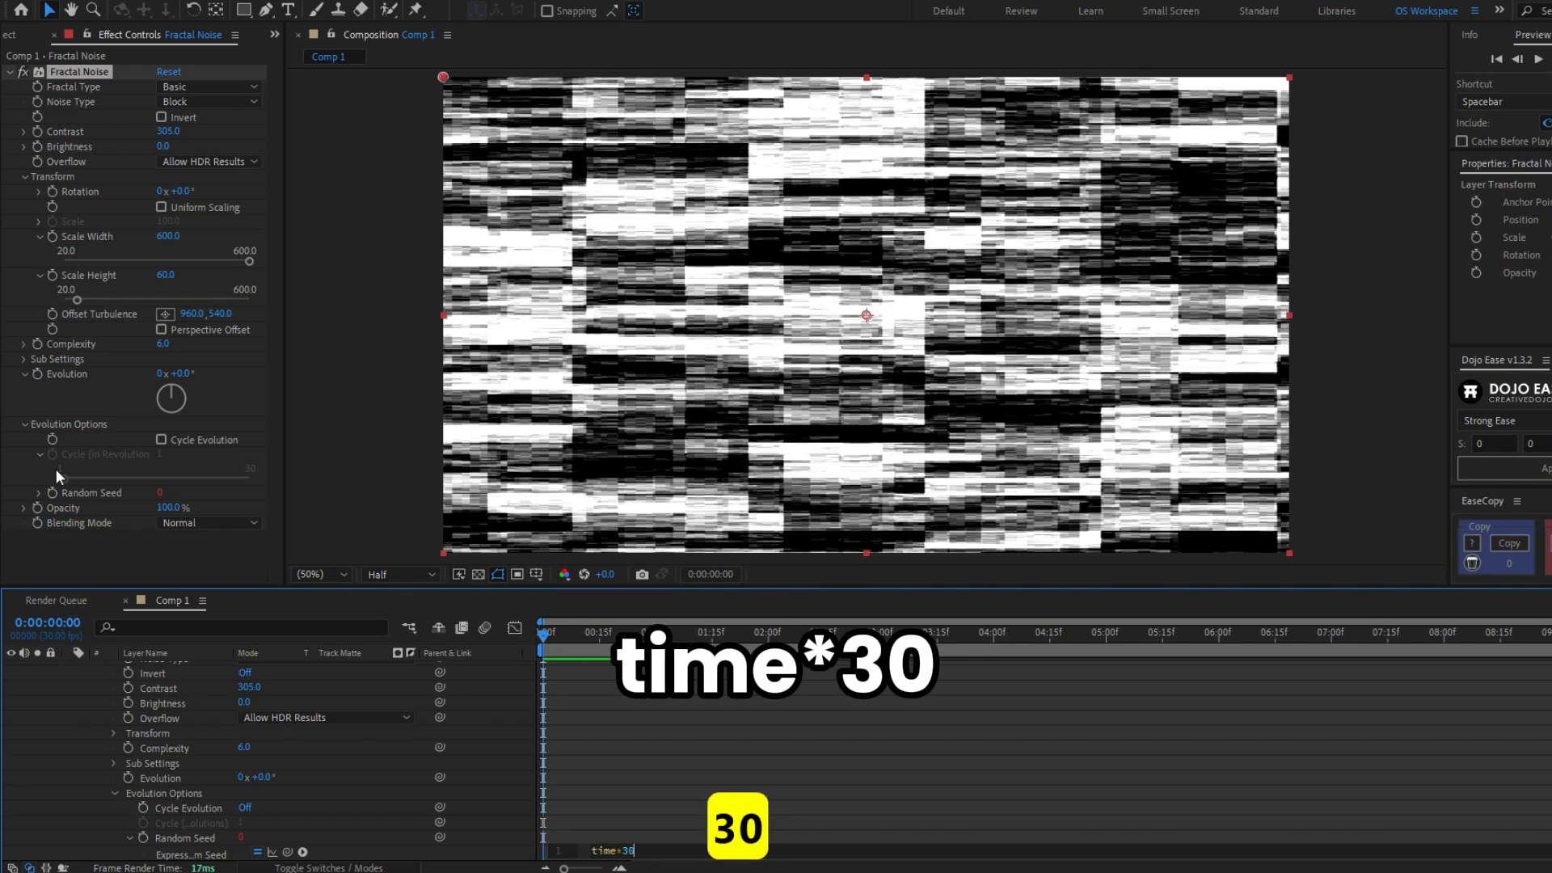
pyautogui.click(676, 773)
pyautogui.scroll(3, 577, 700)
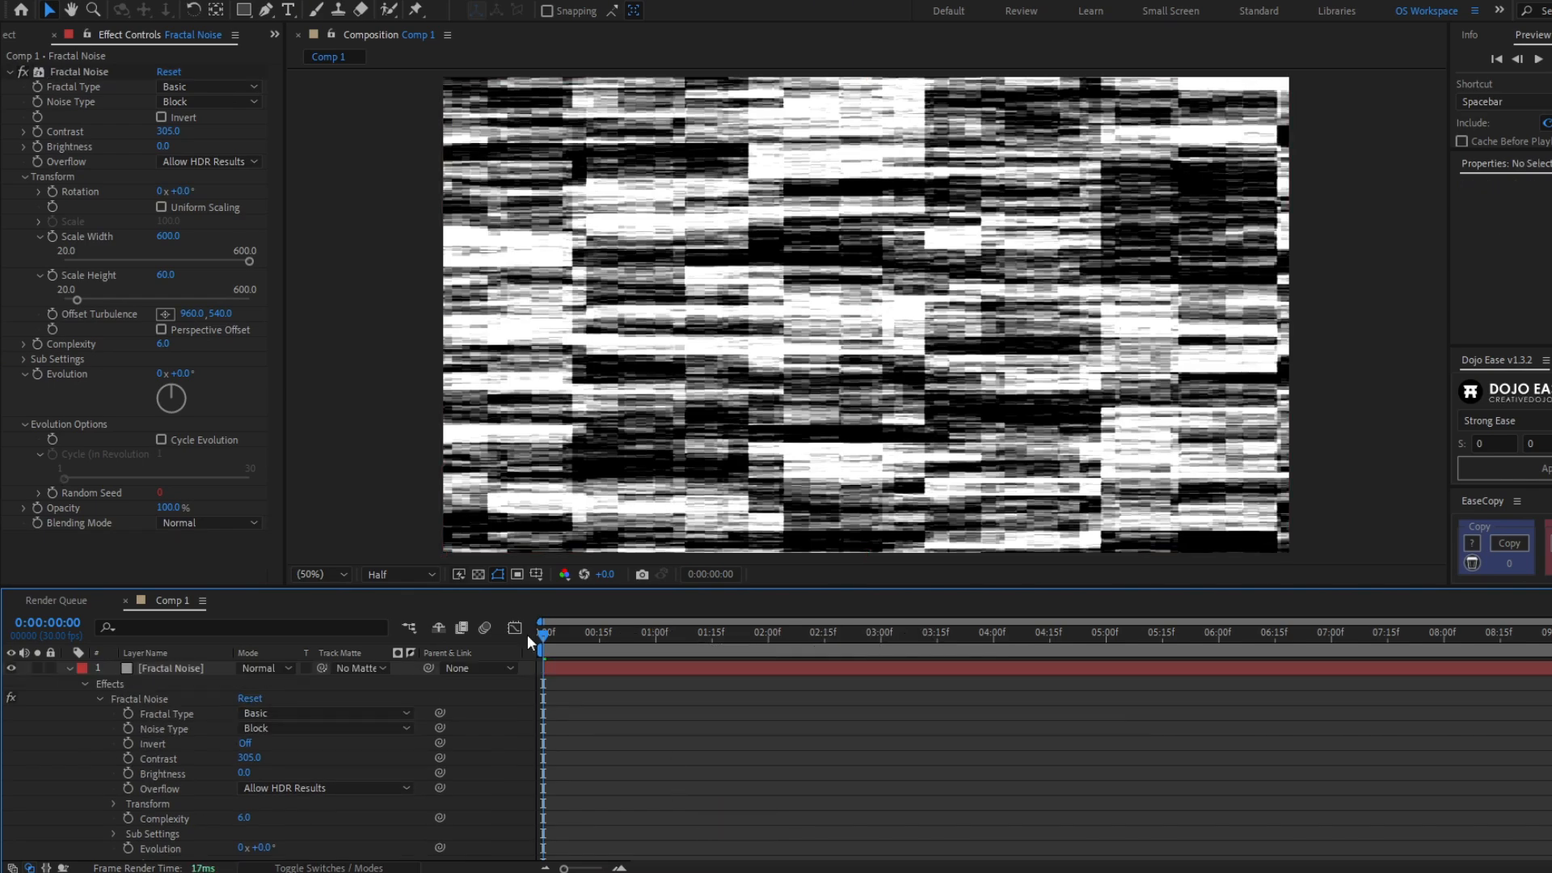
# - Preview the animated noise and collapse the noise layer's properties
pyautogui.press('space')
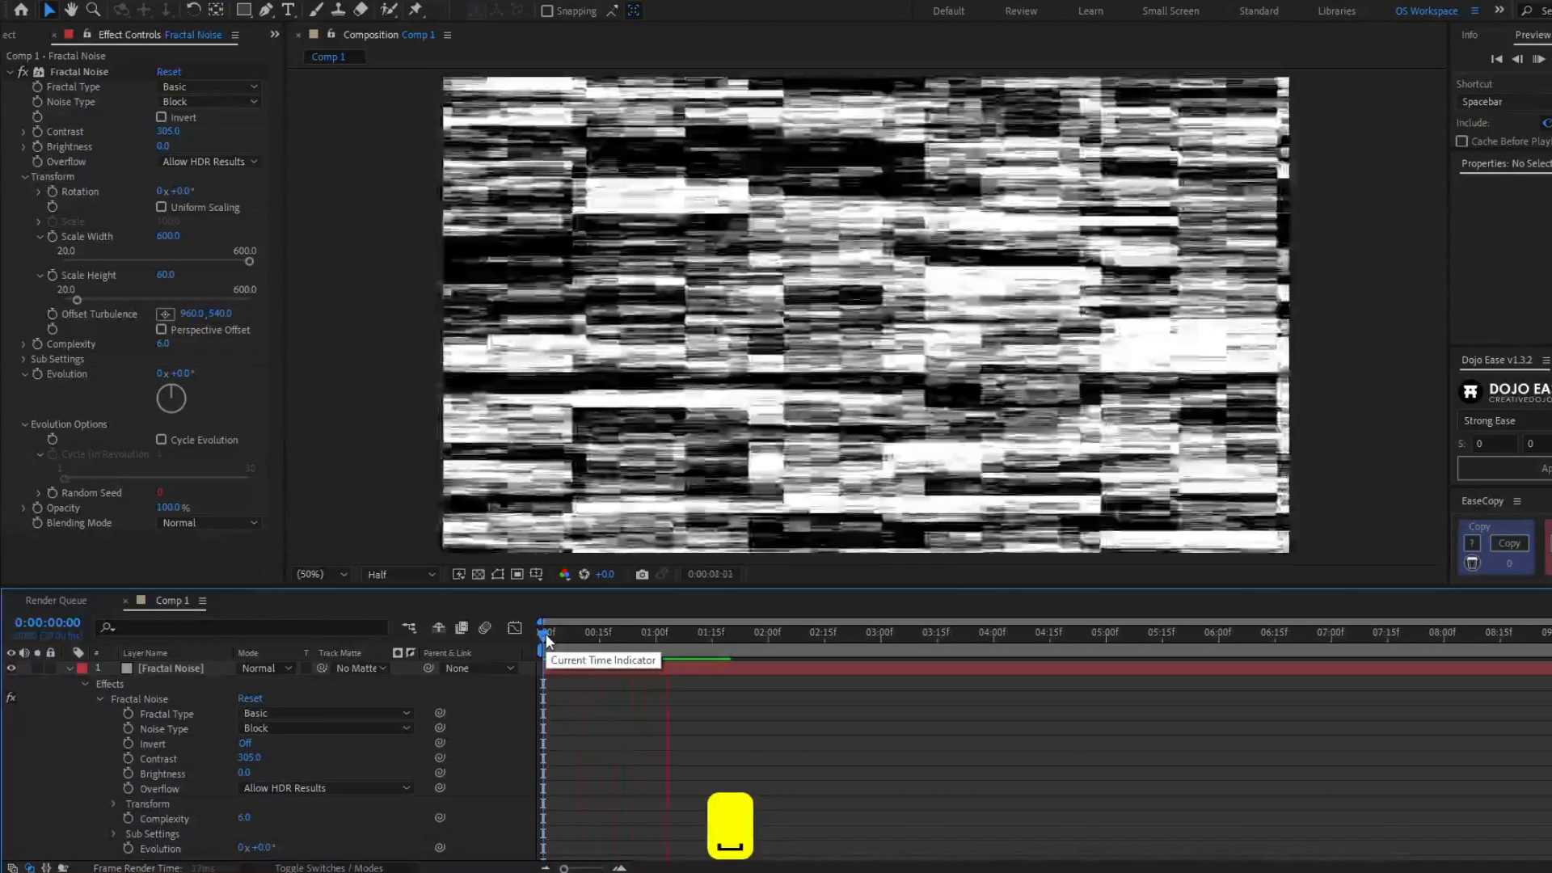
pyautogui.click(547, 641)
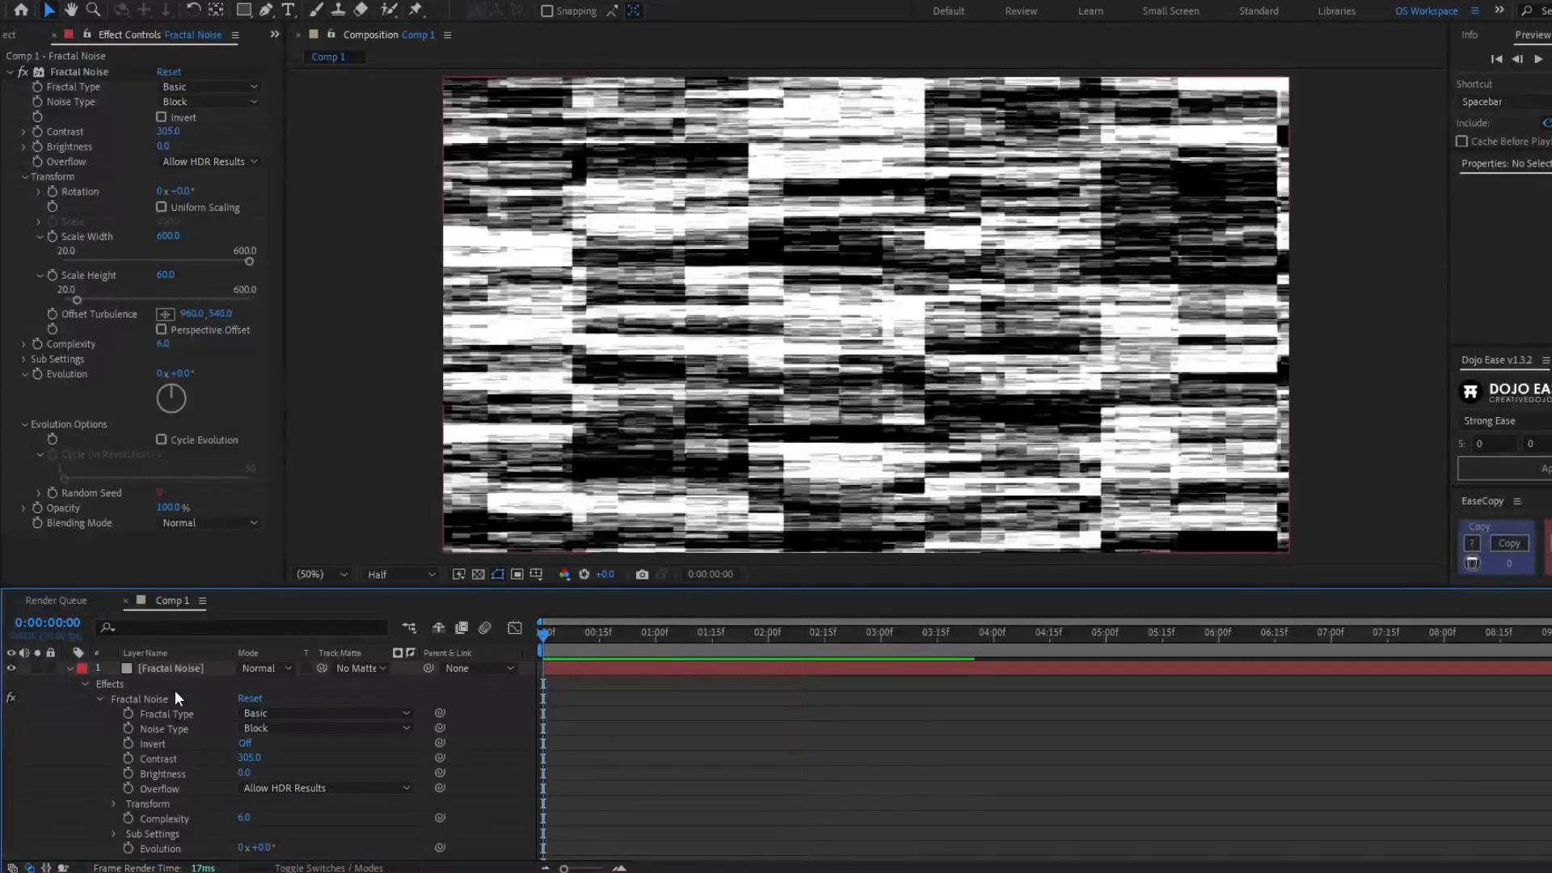
pyautogui.click(168, 670)
pyautogui.press('u')
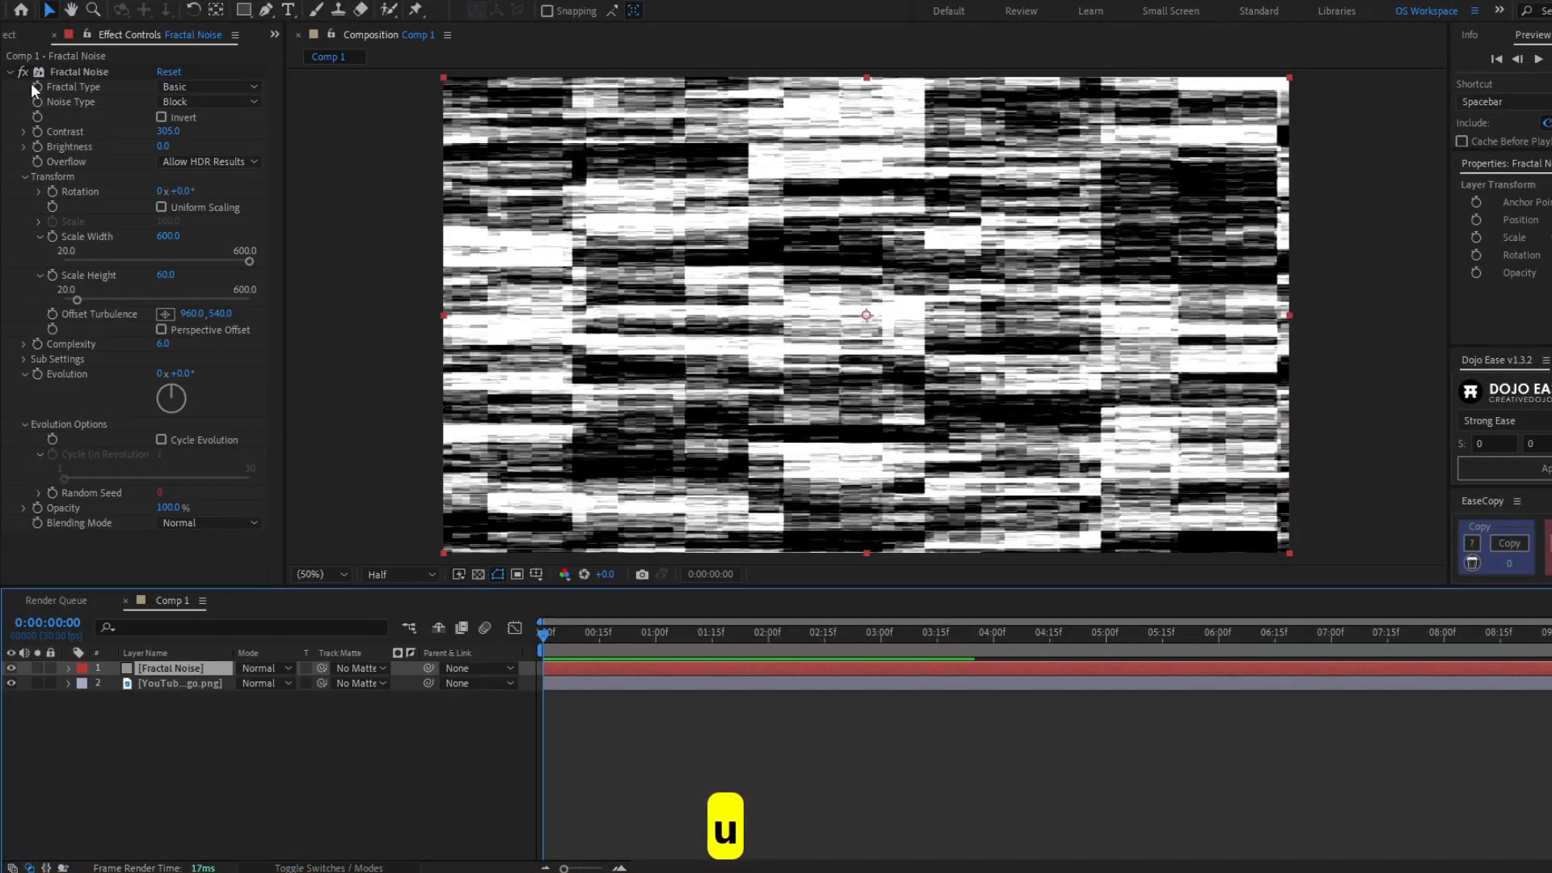
pyautogui.click(10, 72)
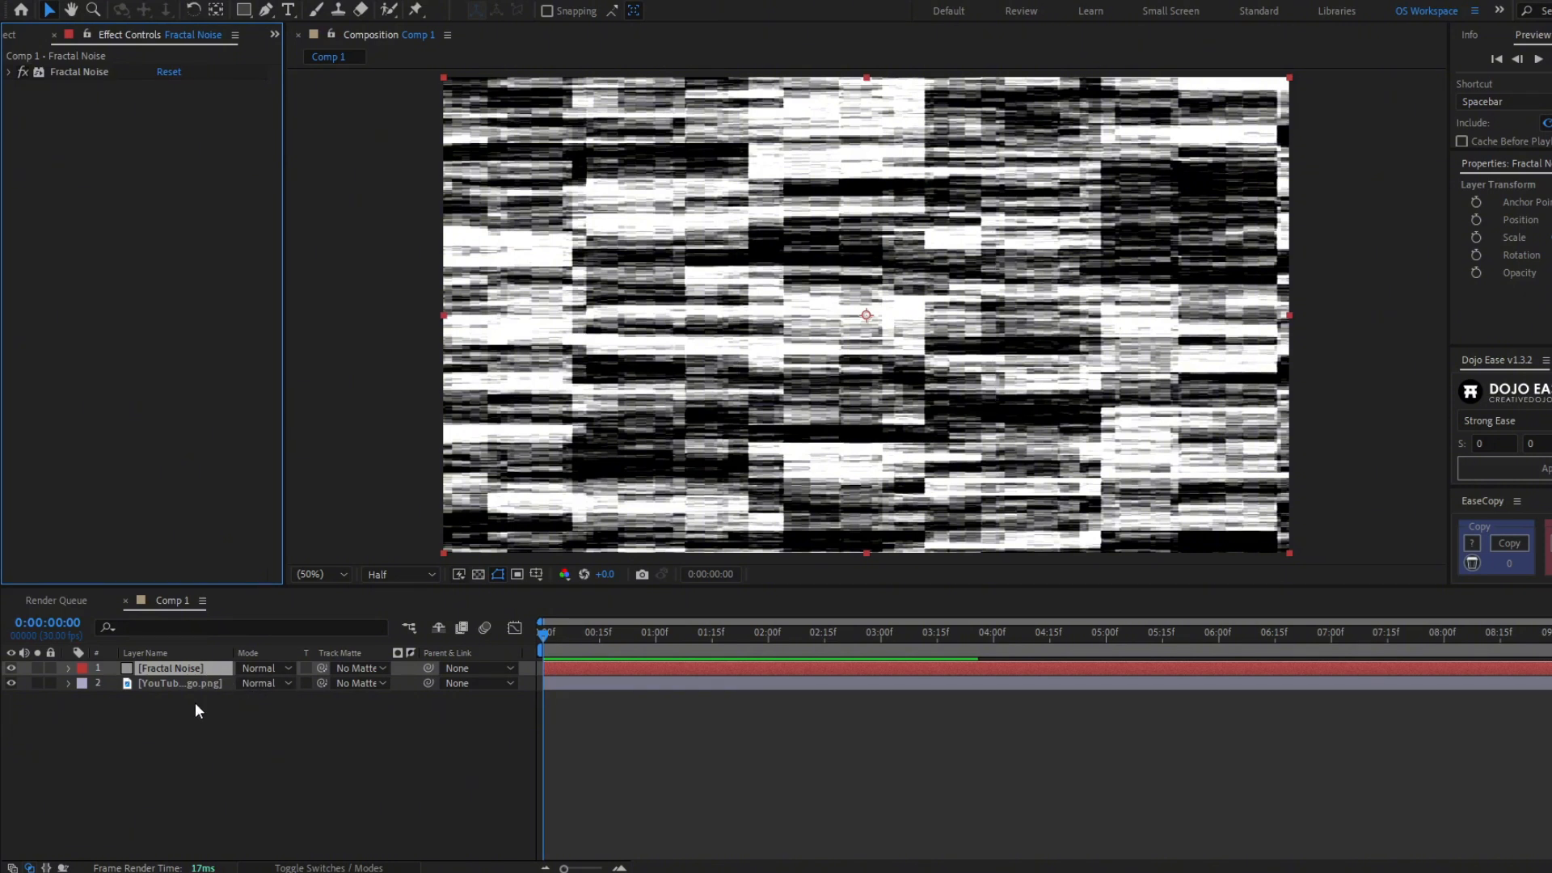
# - Add a new adjustment layer and hide the Fractal Noise layer
pyautogui.hotkey('ctrl', 'alt', 'y')
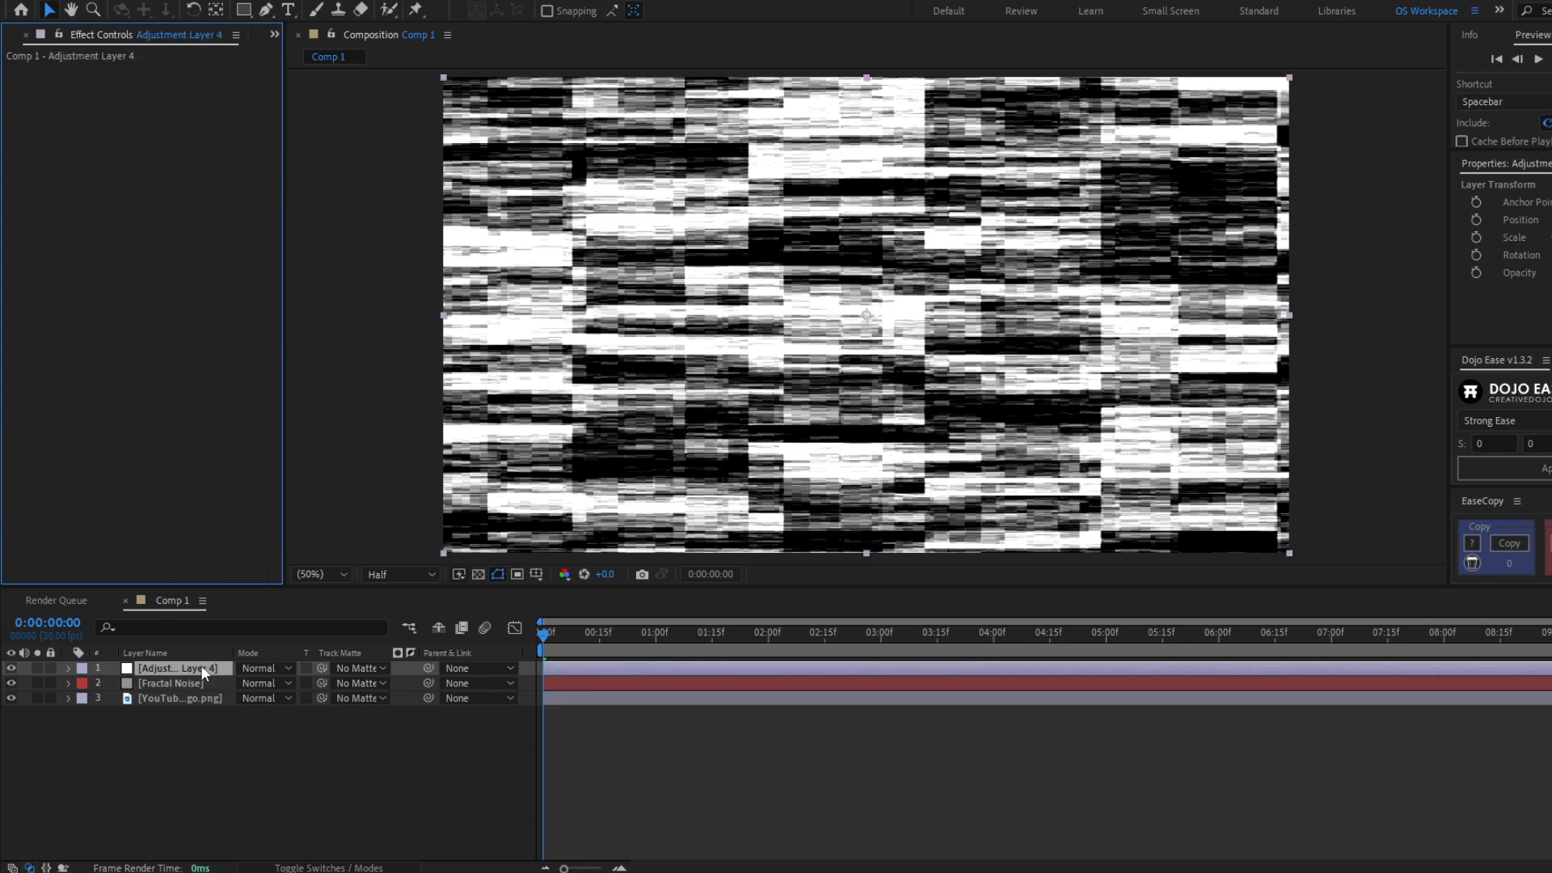
pyautogui.click(188, 683)
pyautogui.click(11, 683)
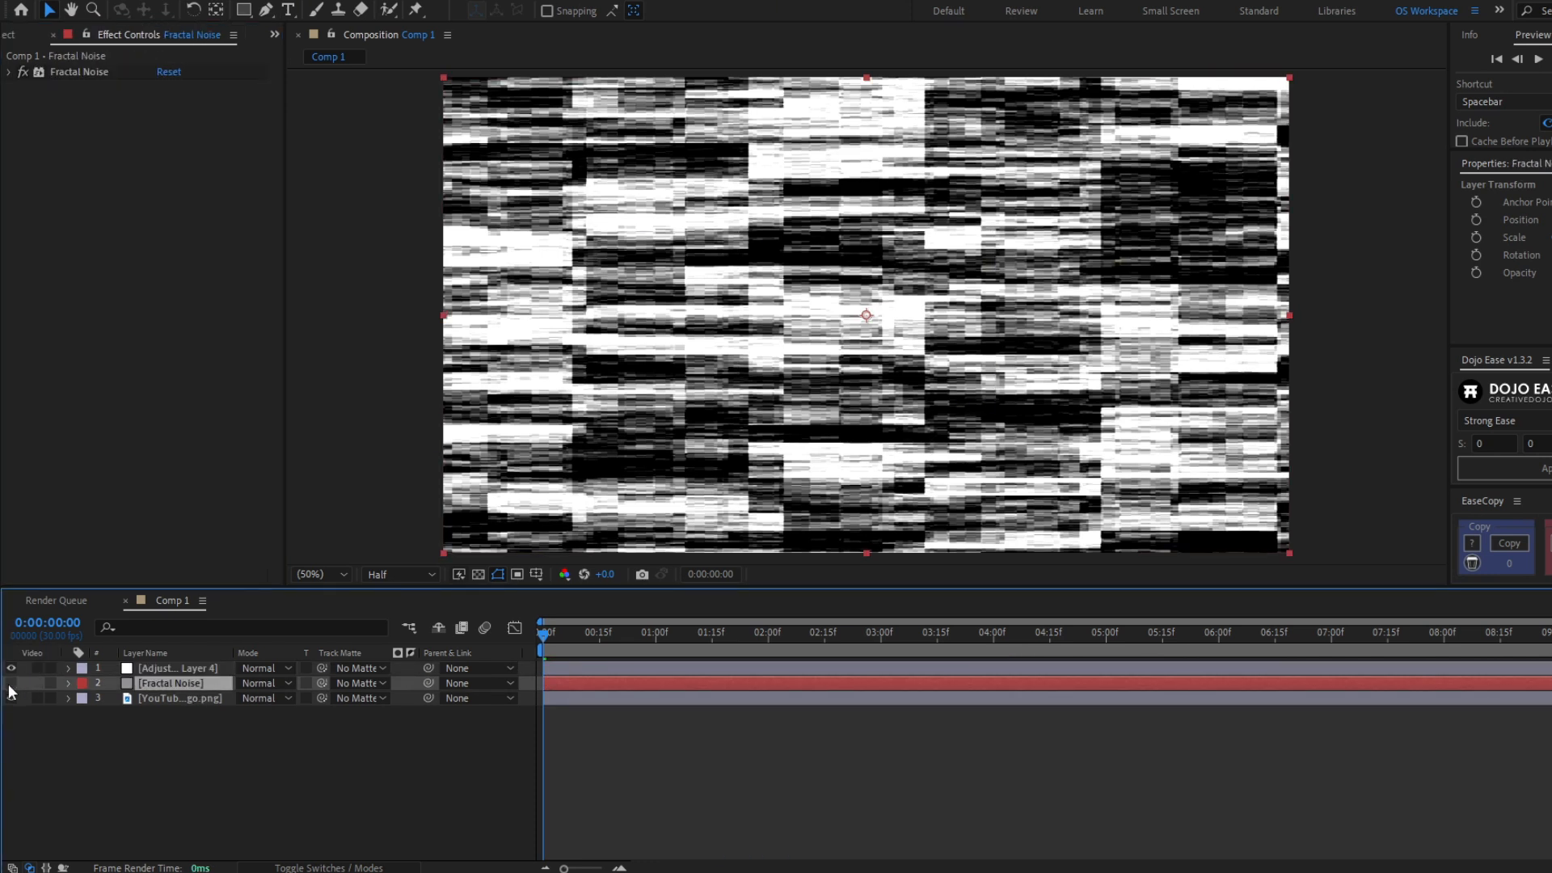
pyautogui.click(203, 670)
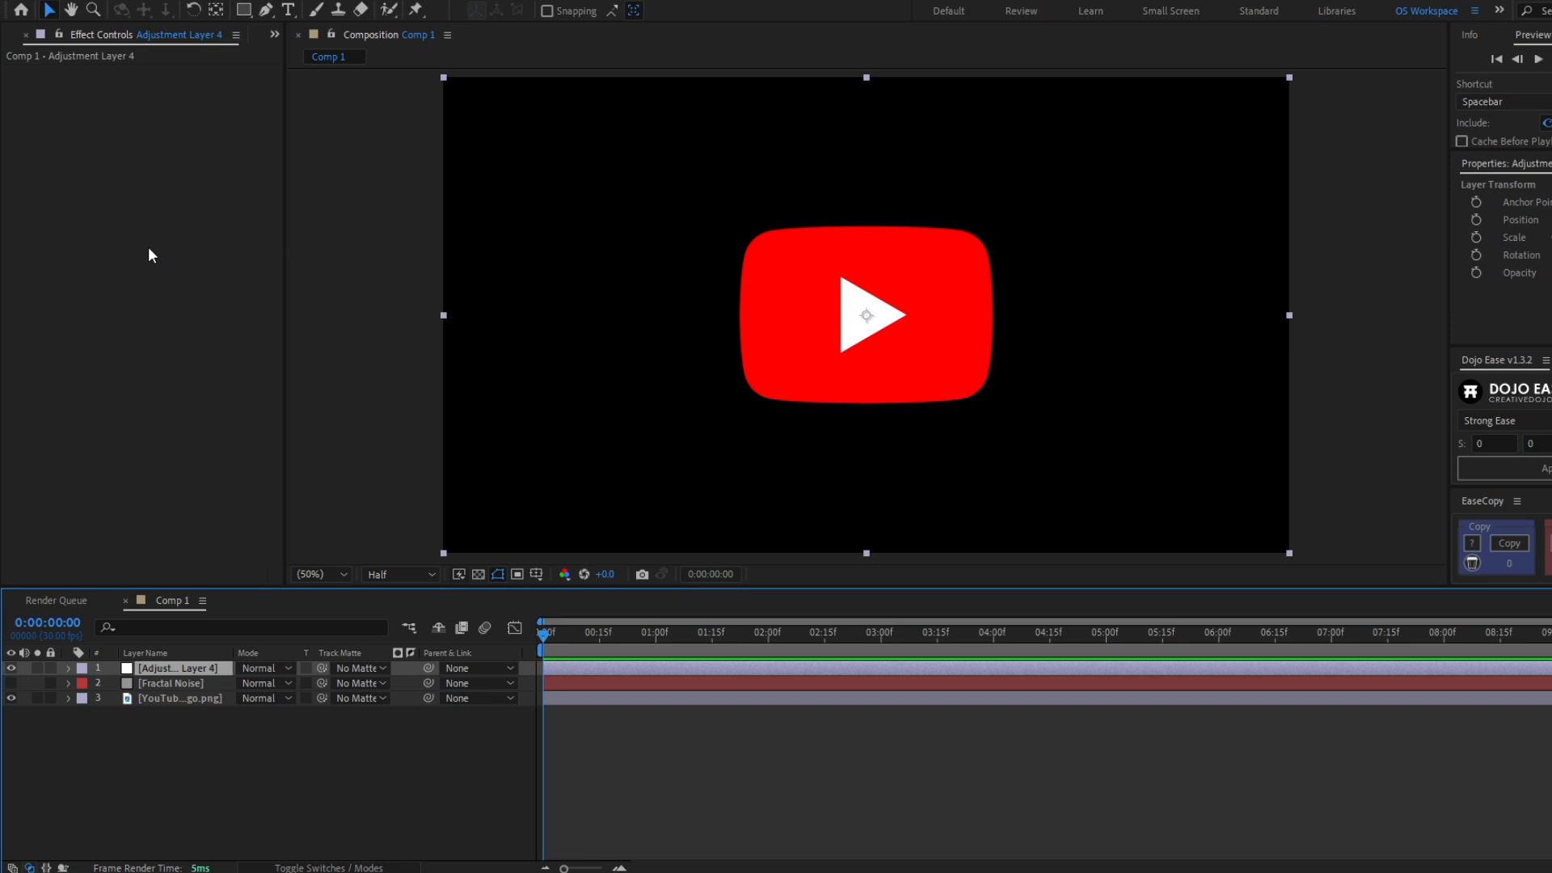
# - Apply the Displacement Map effect to the adjustment layer
pyautogui.hotkey('ctrl', 'space')
pyautogui.write('displa')
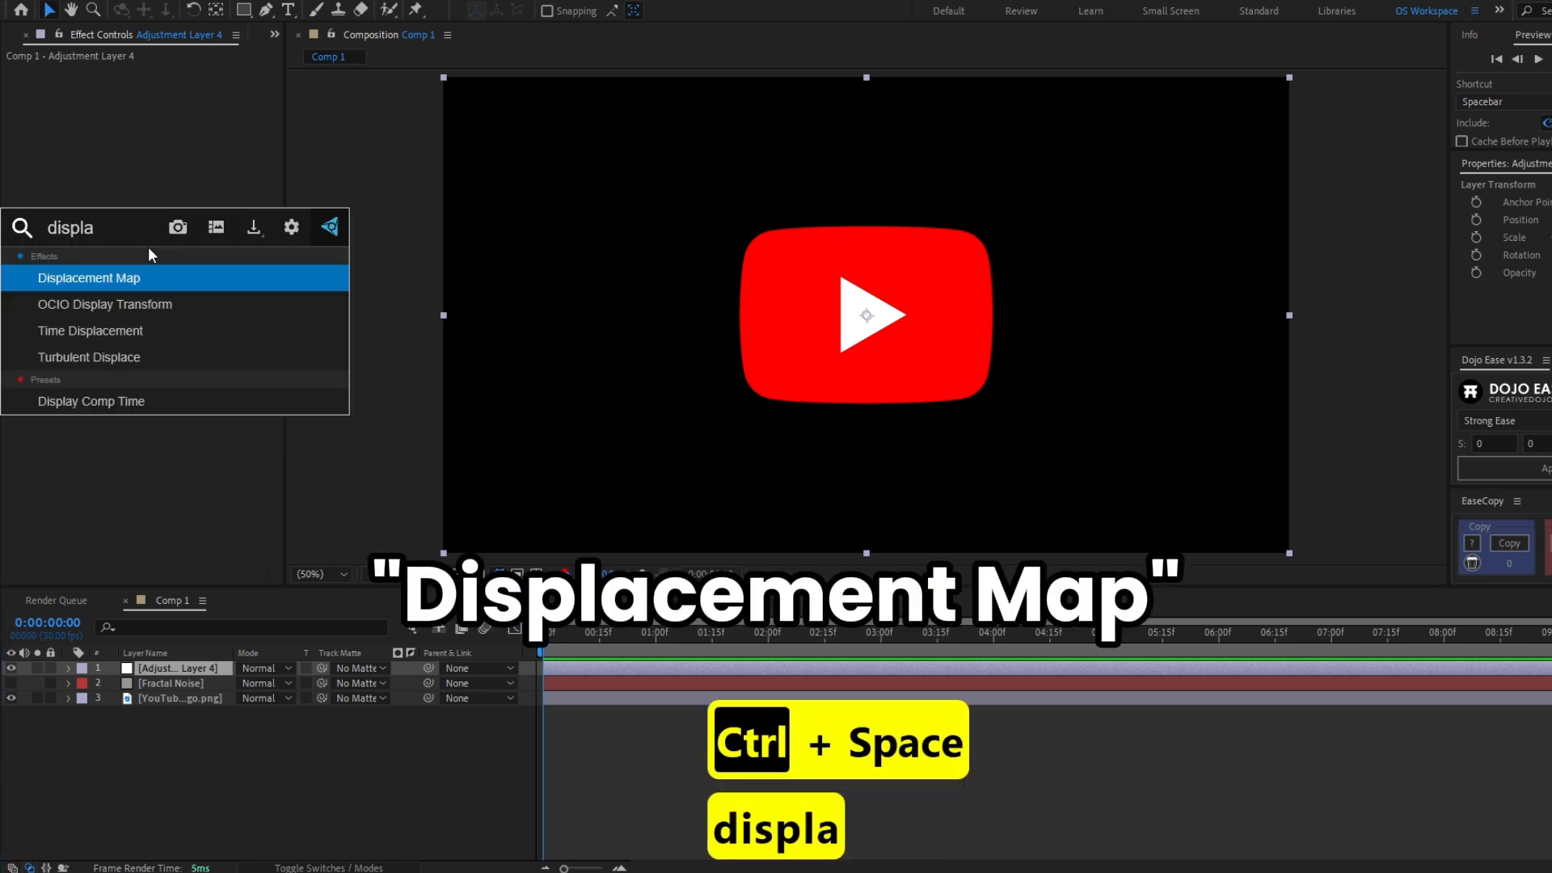
pyautogui.press('Return')
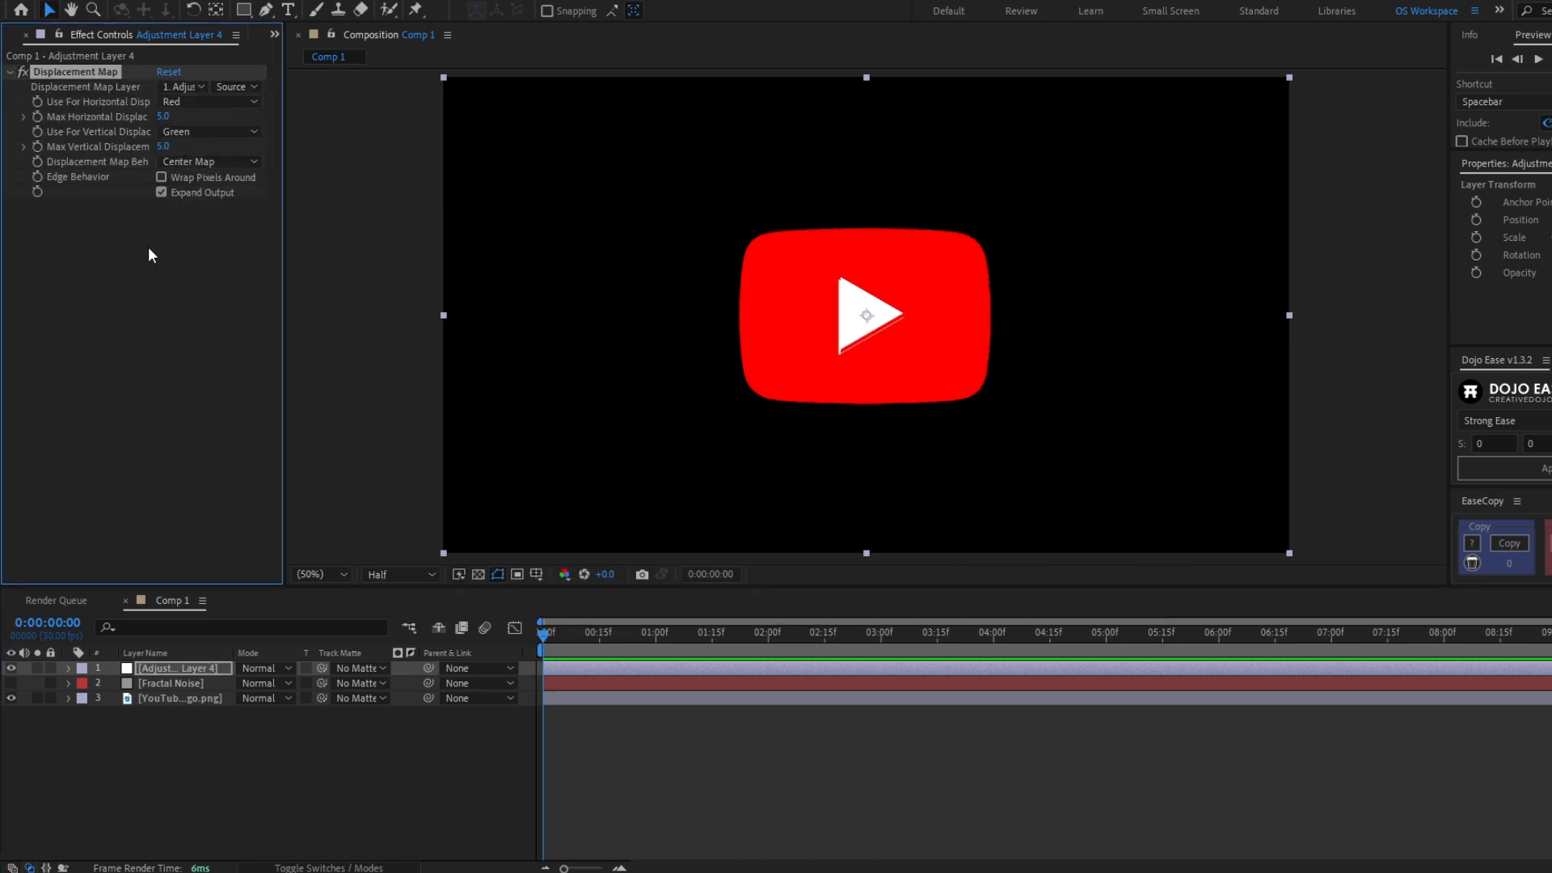
# - Set the displacement map layer to Fractal Noise using Effects & Masks, with maximum displacements of 48 horizontal and 34 vertical
pyautogui.click(178, 89)
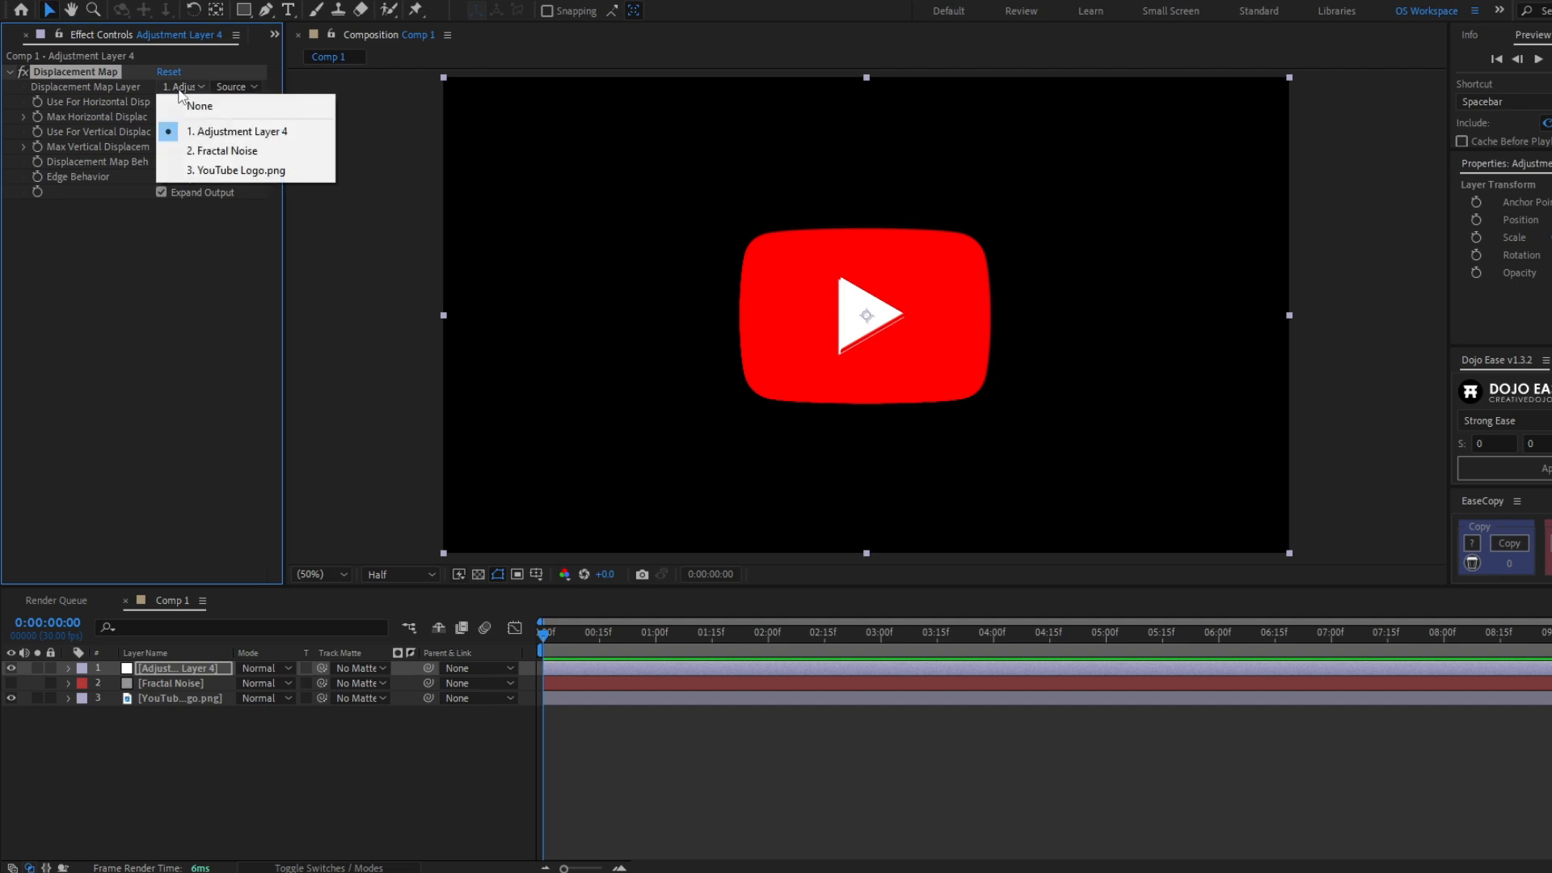
pyautogui.click(209, 152)
pyautogui.click(236, 87)
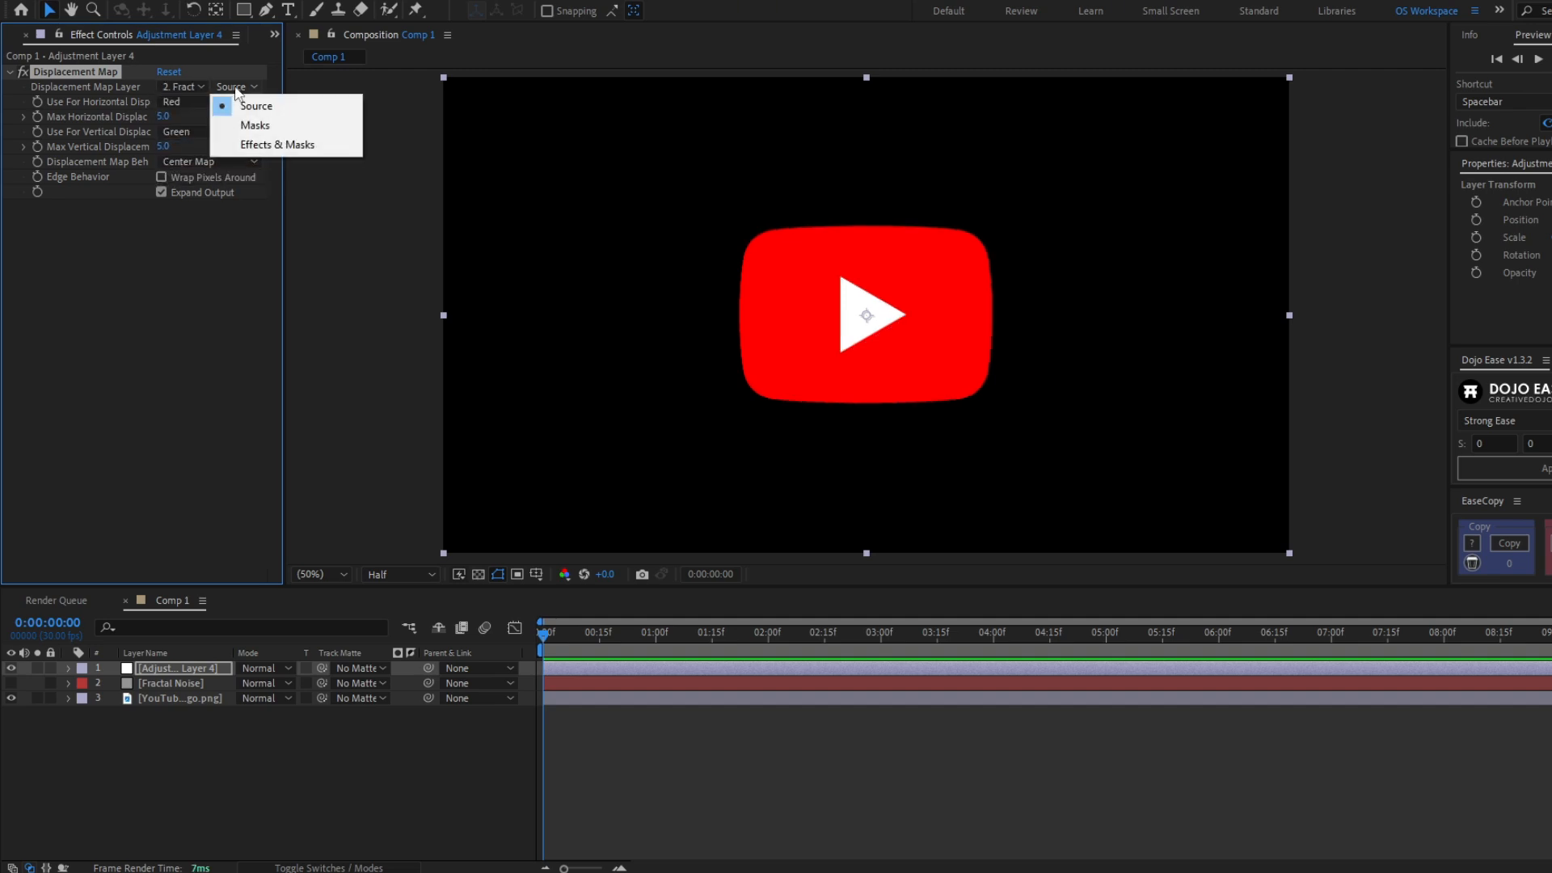
pyautogui.click(270, 145)
pyautogui.moveTo(163, 116)
pyautogui.mouseDown()
pyautogui.moveTo(208, 121)
pyautogui.moveTo(178, 146)
pyautogui.moveTo(191, 146)
pyautogui.moveTo(174, 123)
pyautogui.mouseUp()
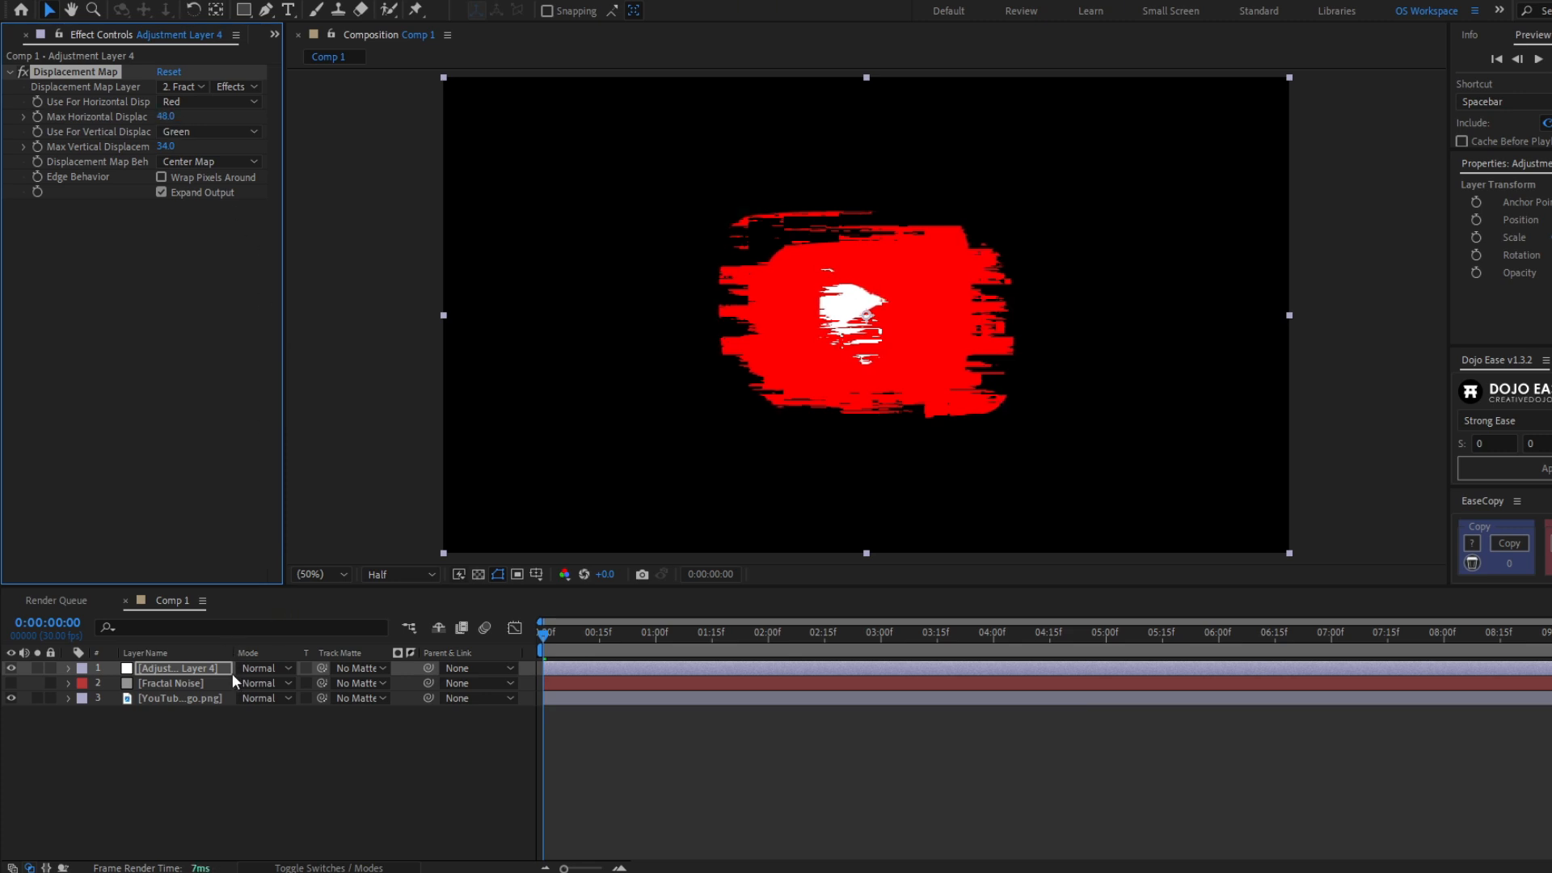
# - Rename the adjustment layer to Displacement
pyautogui.click(204, 667)
pyautogui.press('Return')
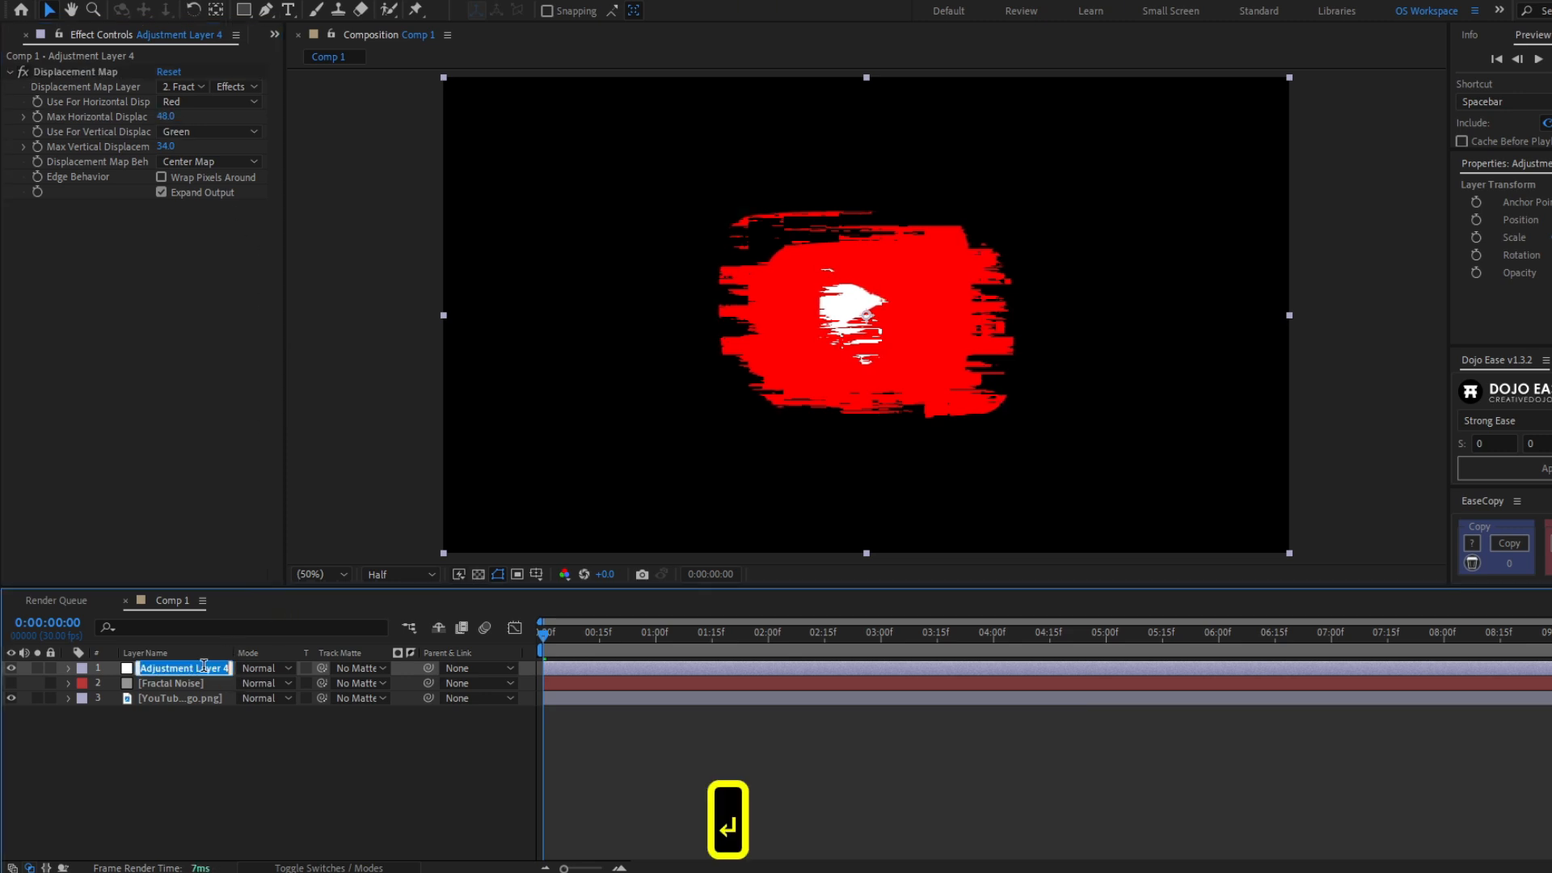
pyautogui.write('Displacement')
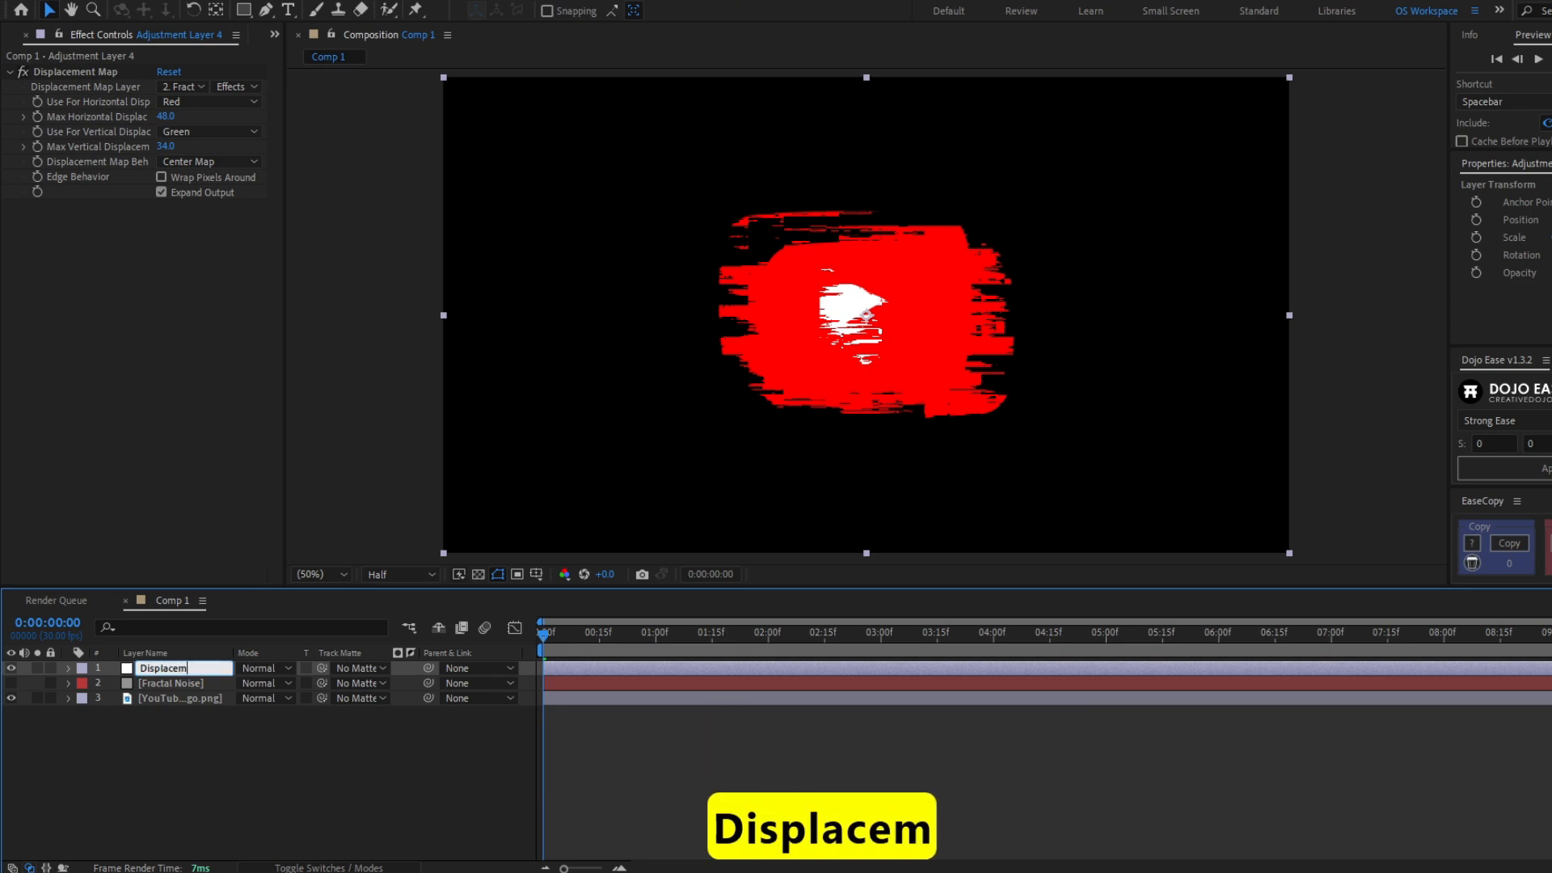
pyautogui.press('Return')
# - Split the Displacement layer at frame 0:00:00:09
pyautogui.moveTo(543, 633); pyautogui.dragTo(576, 634)
pyautogui.click(589, 668)
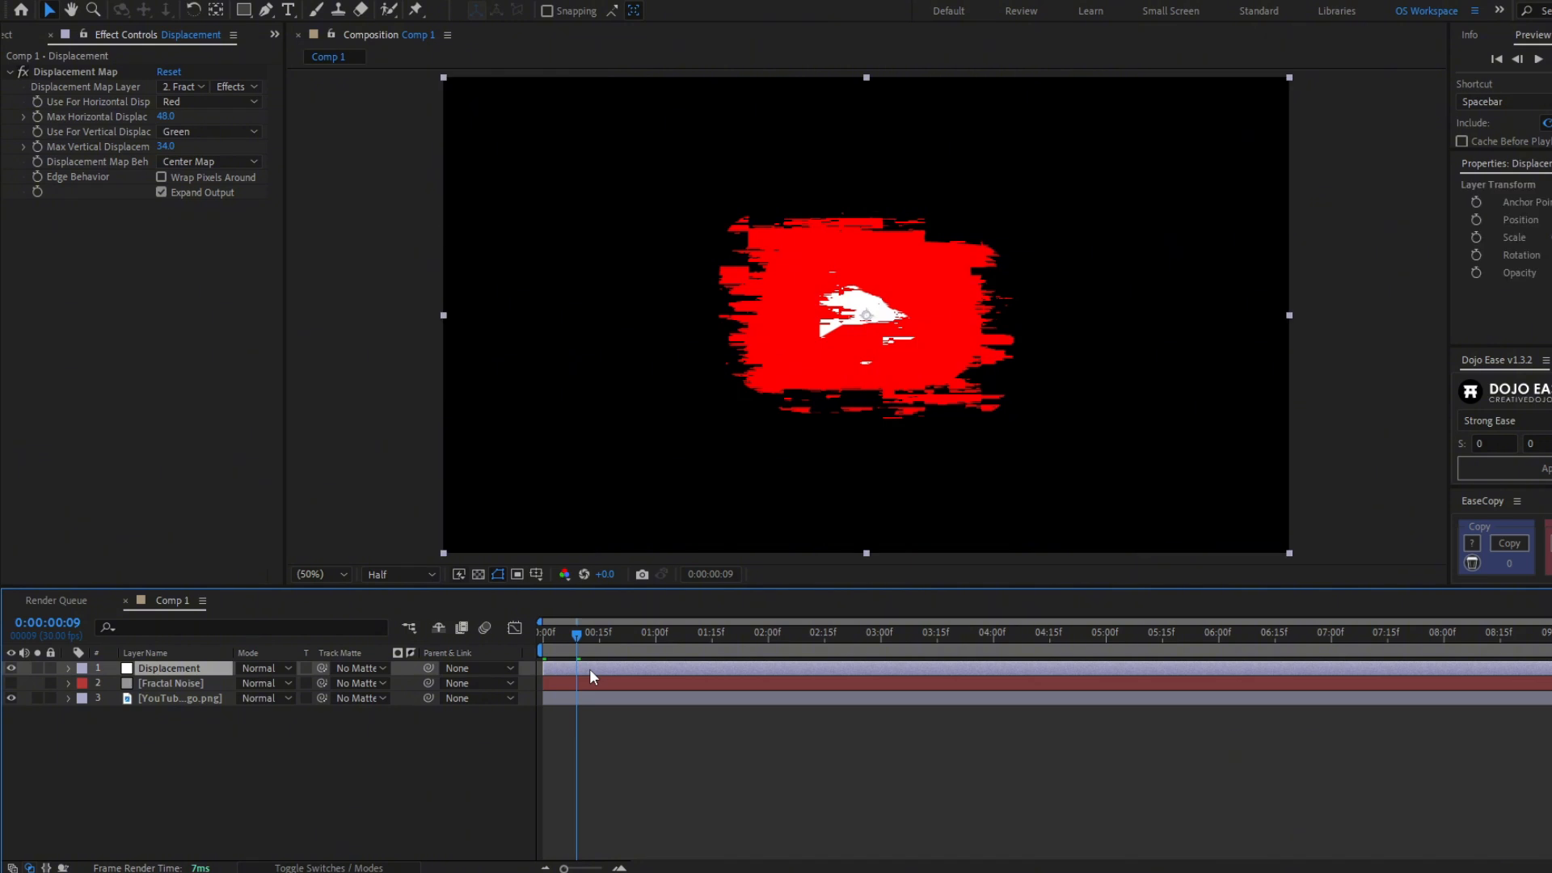
pyautogui.hotkey('ctrl', 'shift', 'd')
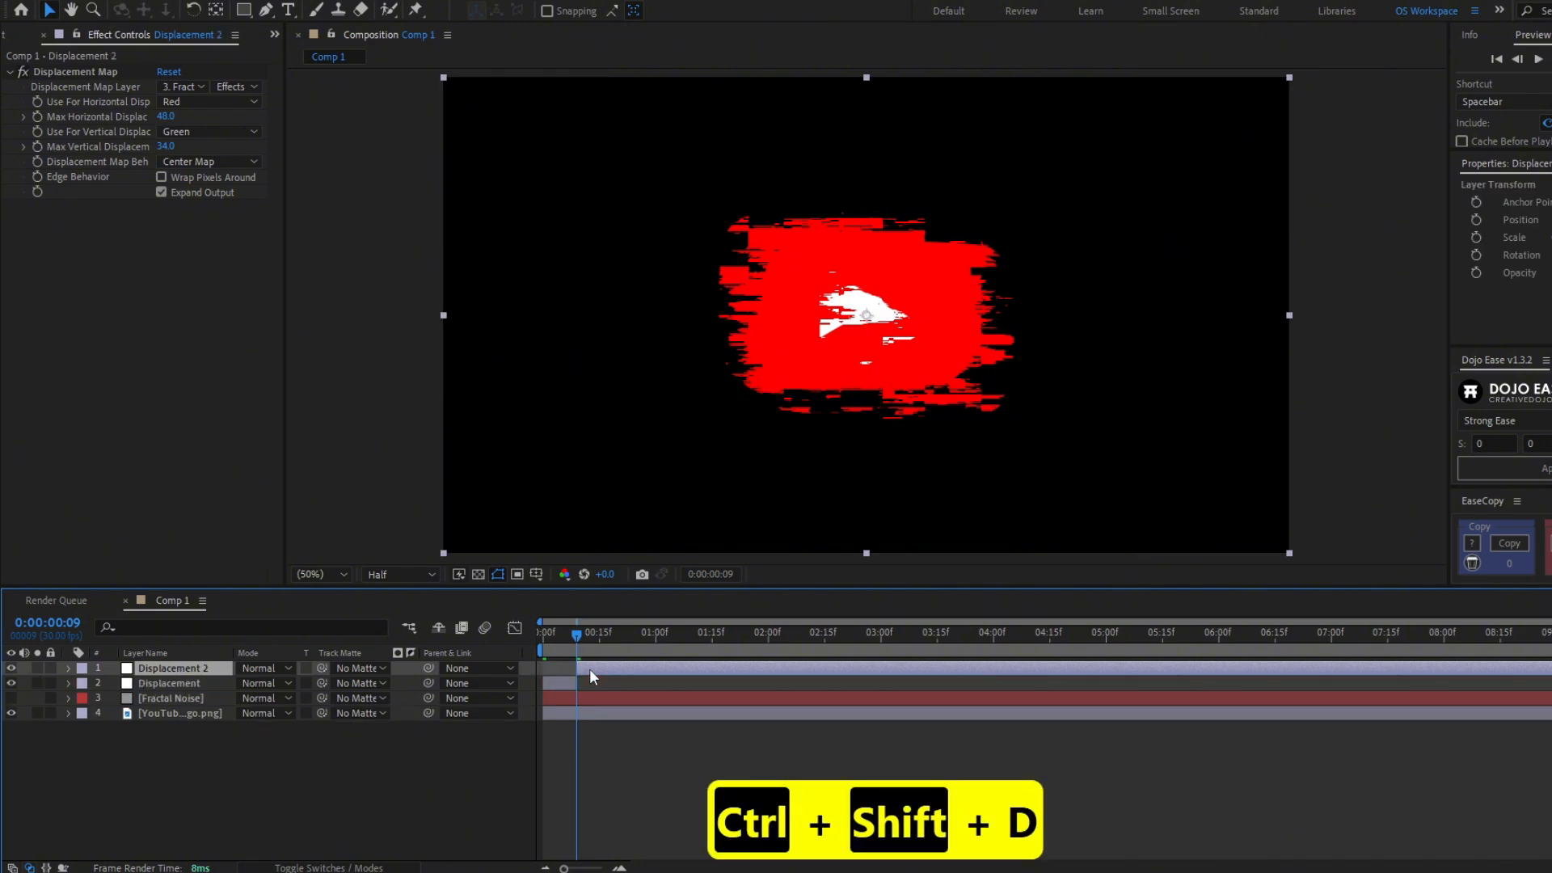
# - Delete the trailing part of the split Displacement layer and move the remaining short clip later in the timeline
pyautogui.press('Delete')
pyautogui.moveTo(559, 669); pyautogui.dragTo(742, 673)
pyautogui.press('space')
pyautogui.press('space')
# - Duplicate the short Displacement clip twice and preview the glitch from the start
pyautogui.hotkey('ctrl', 'd')
pyautogui.hotkey('ctrl', 'd')
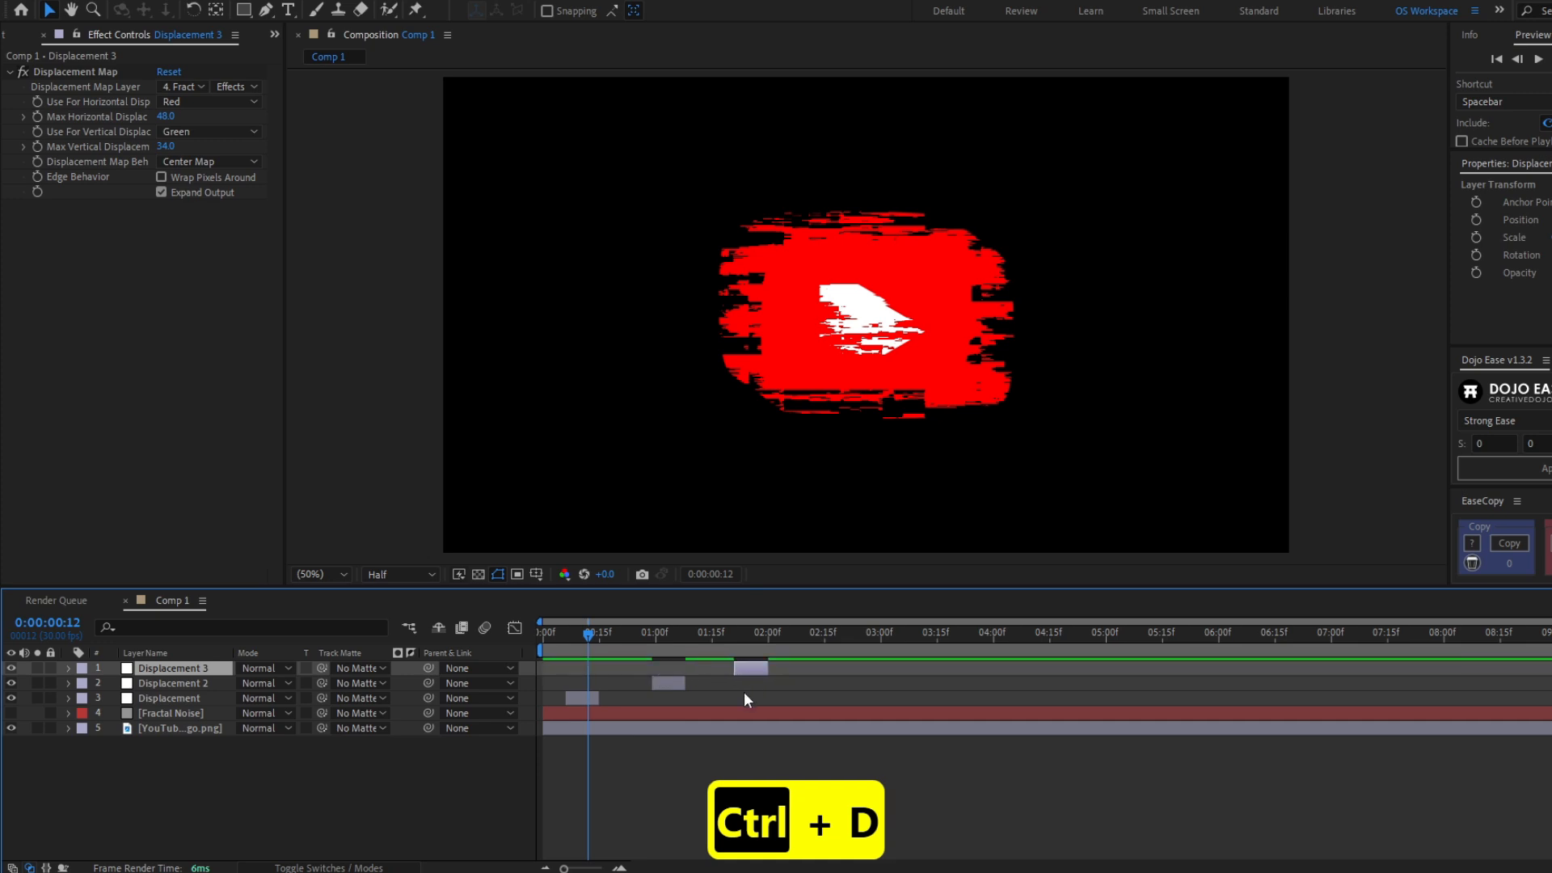
pyautogui.click(744, 691)
pyautogui.moveTo(588, 635); pyautogui.dragTo(529, 648)
pyautogui.press('space')
pyautogui.press('space')
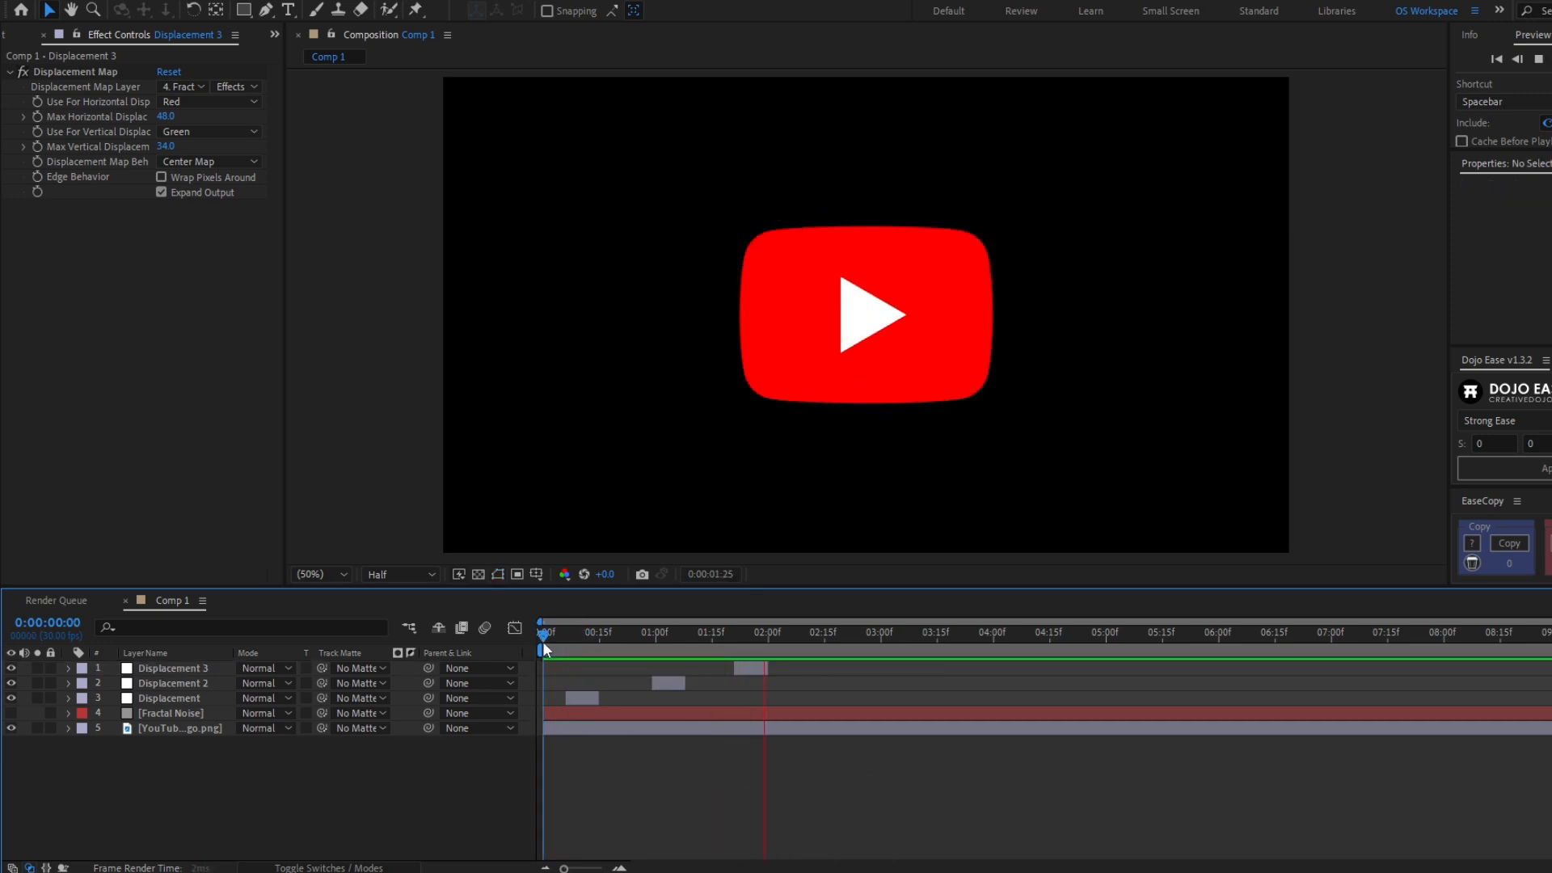
pyautogui.press('space')
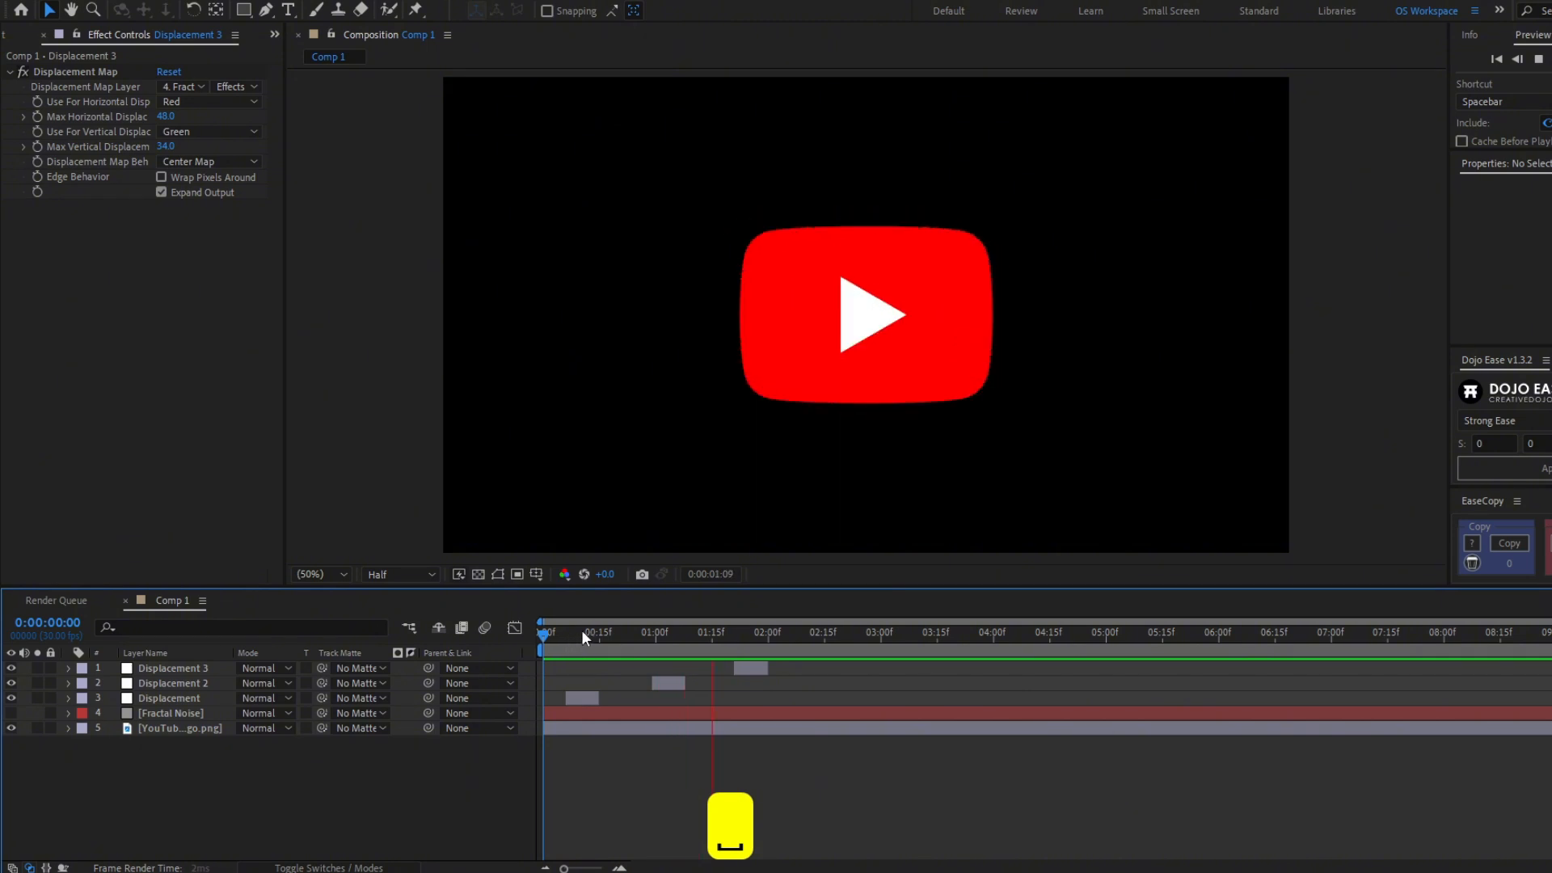
# - Shift the Displacement 2 and Displacement 3 clips earlier in the timeline
pyautogui.moveTo(665, 685); pyautogui.dragTo(642, 686)
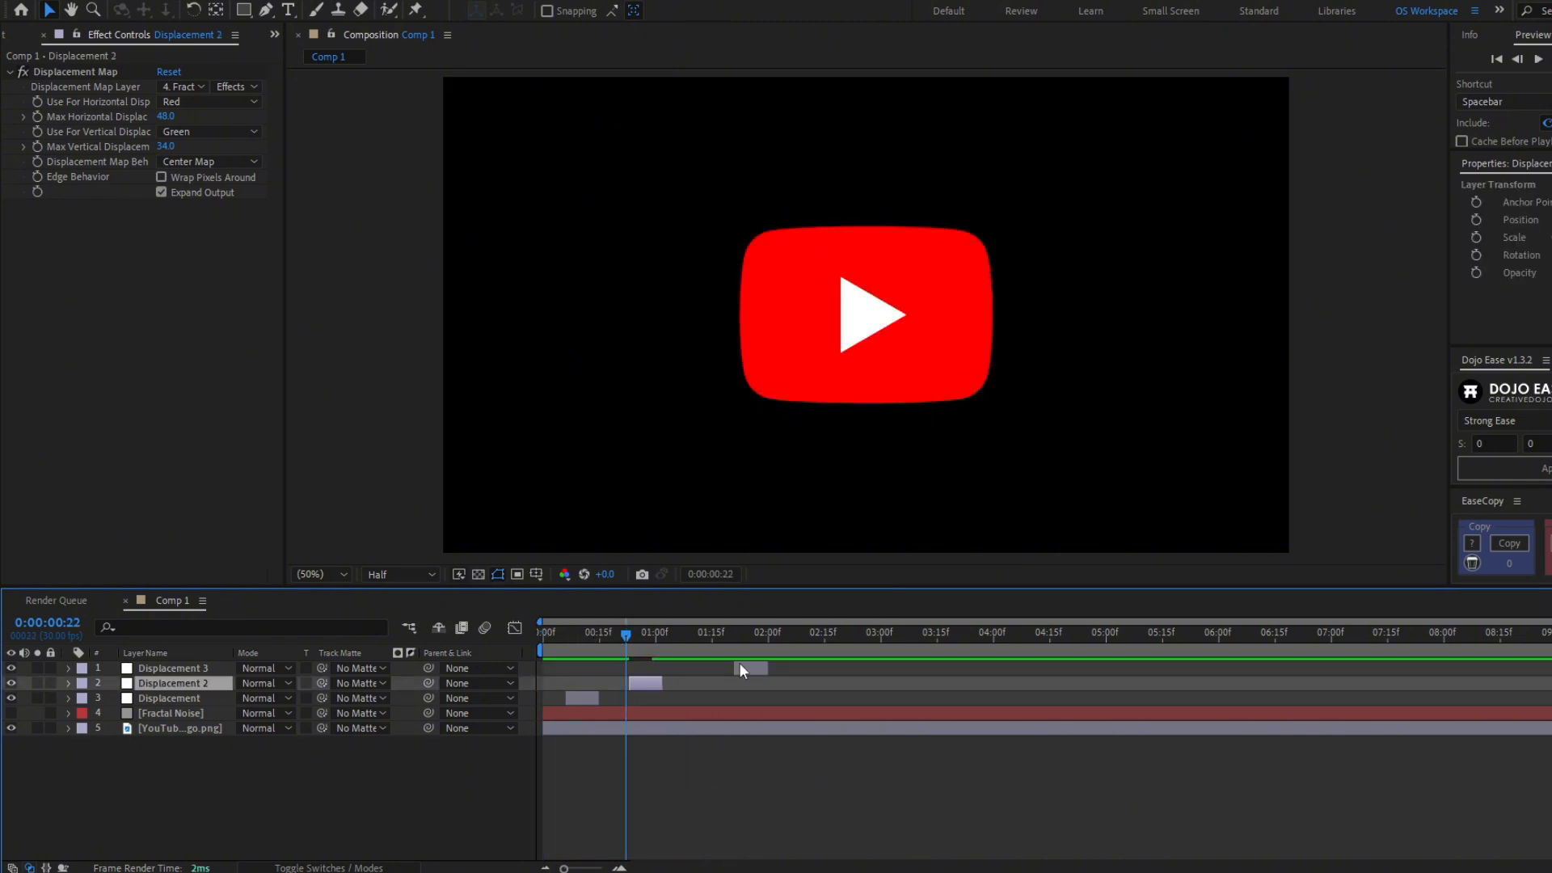
pyautogui.click(585, 635)
pyautogui.moveTo(740, 670); pyautogui.dragTo(641, 642)
pyautogui.click(607, 682)
pyautogui.click(642, 681)
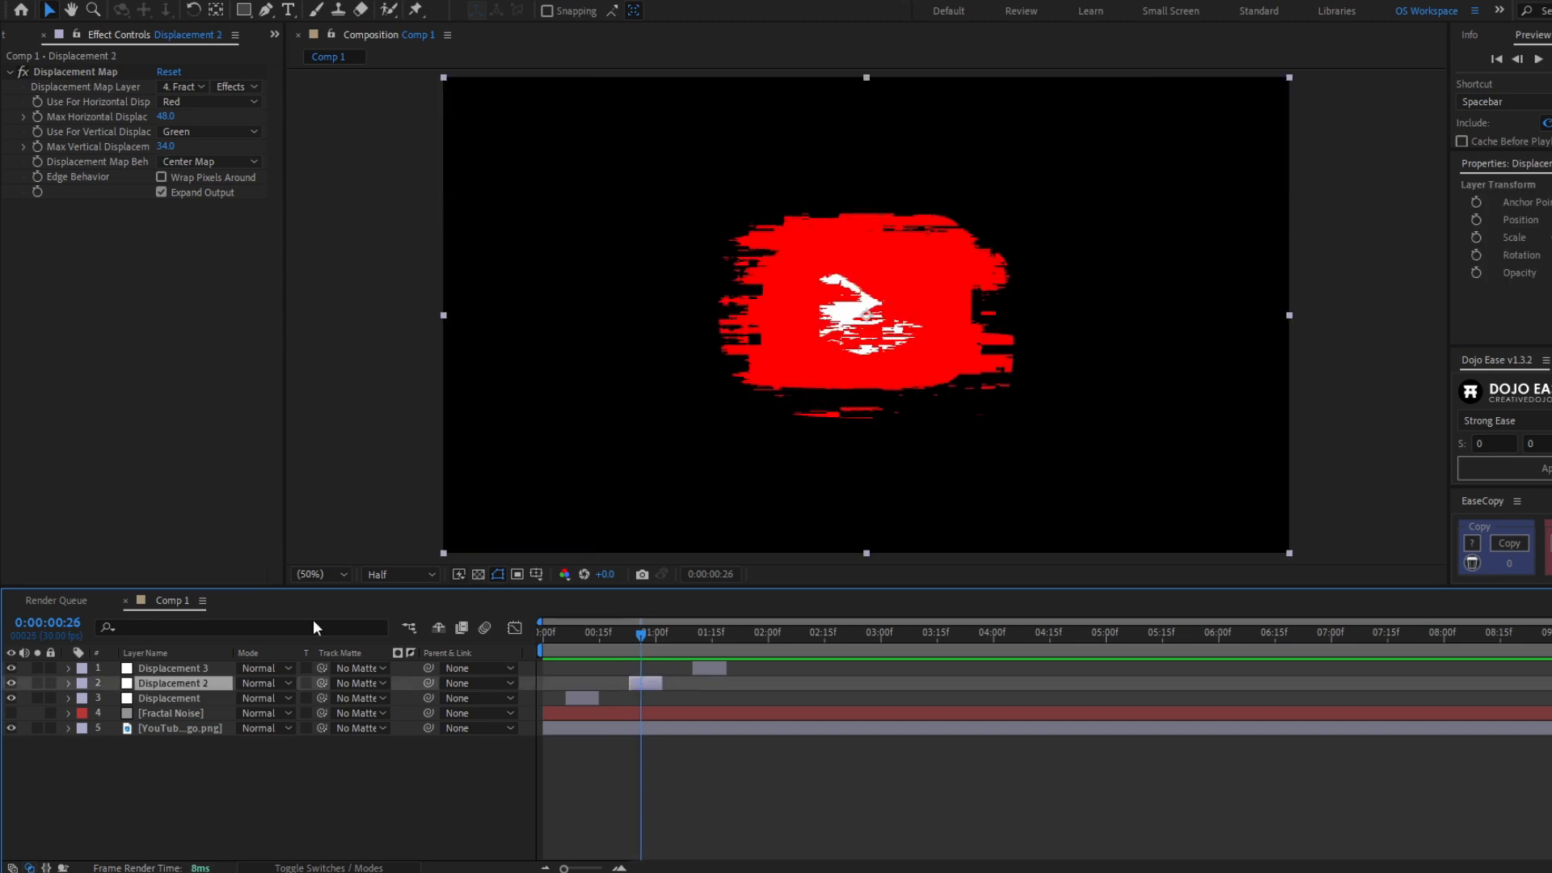
# - Set Displacement 3's maximum horizontal displacement to -18 and maximum vertical displacement to 21
pyautogui.moveTo(166, 116); pyautogui.dragTo(154, 147)
pyautogui.click(710, 652)
pyautogui.click(709, 668)
pyautogui.click(696, 803)
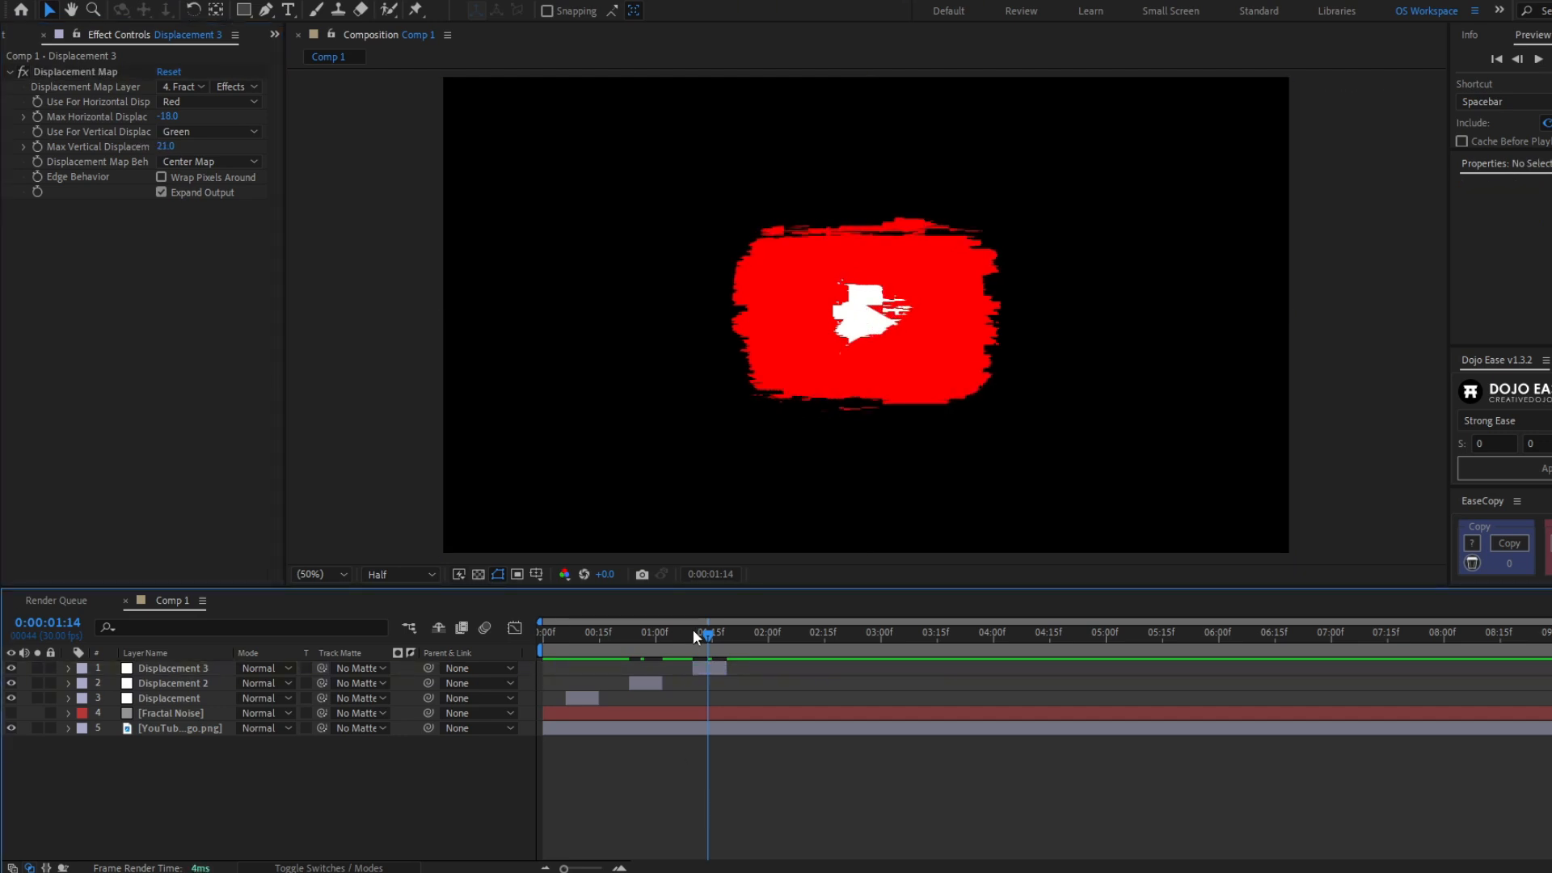
# - Preview the glitch animation from the beginning of the composition
pyautogui.press('Home')
pyautogui.press('space')
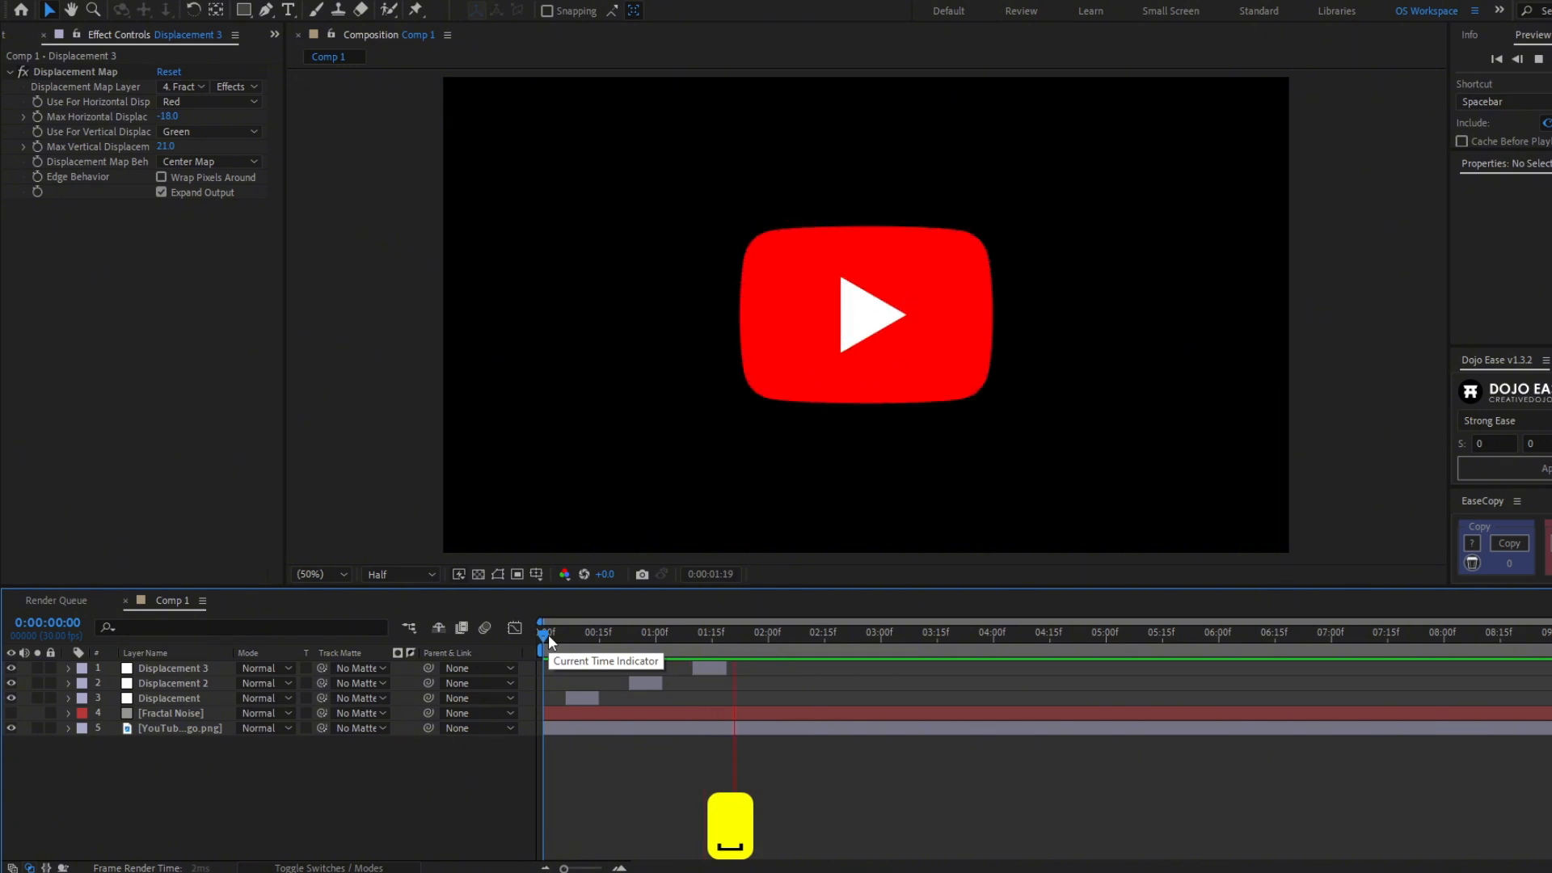
pyautogui.moveTo(549, 637); pyautogui.dragTo(520, 681)
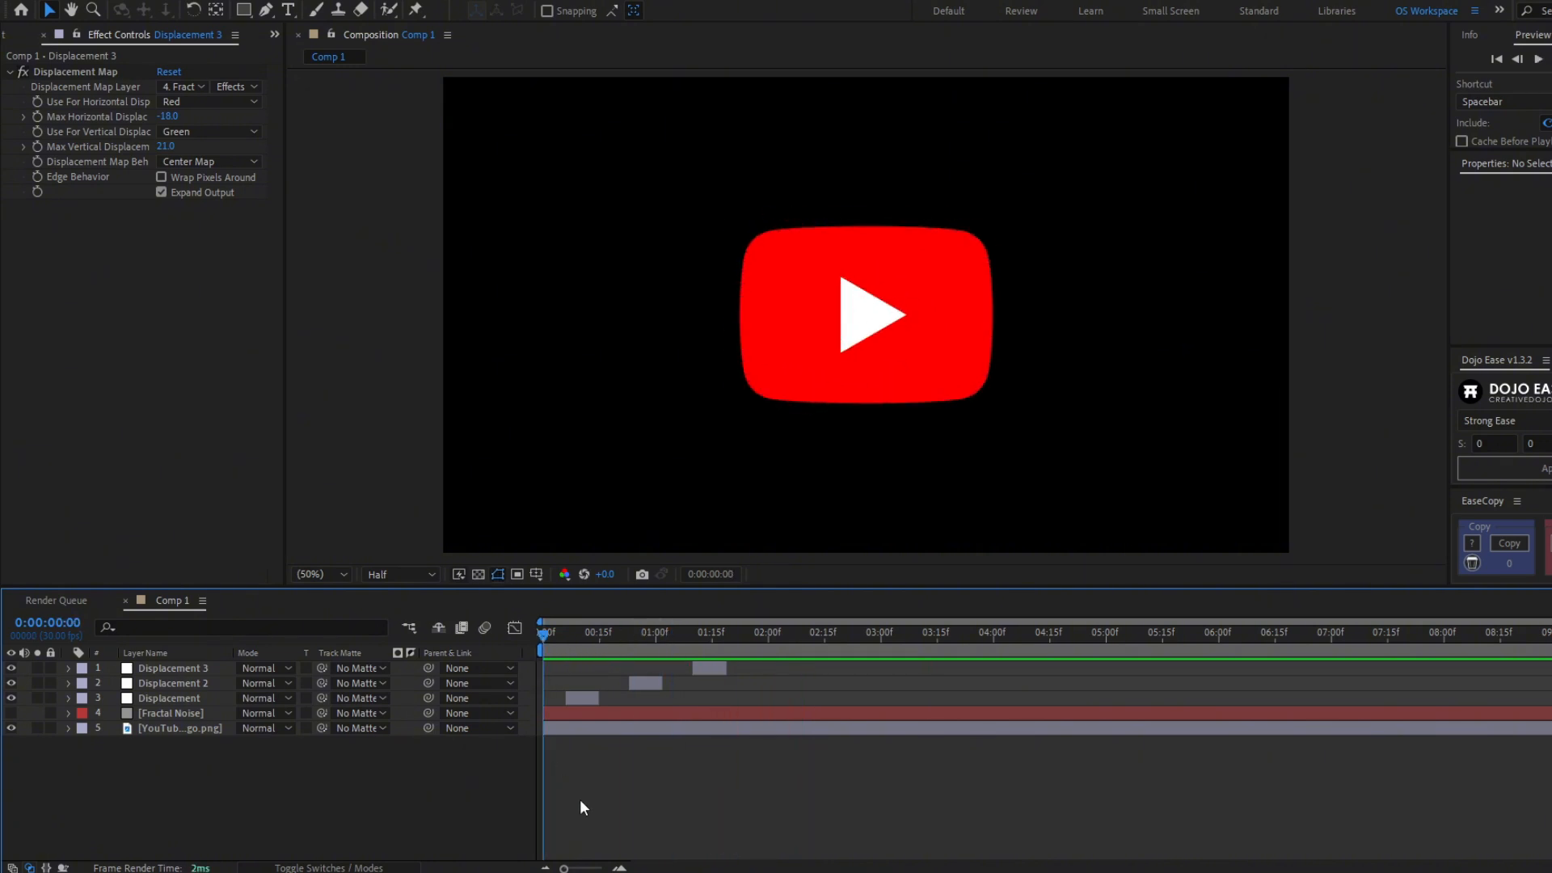
# - Duplicate the YouTube logo layer three times
pyautogui.click(572, 731)
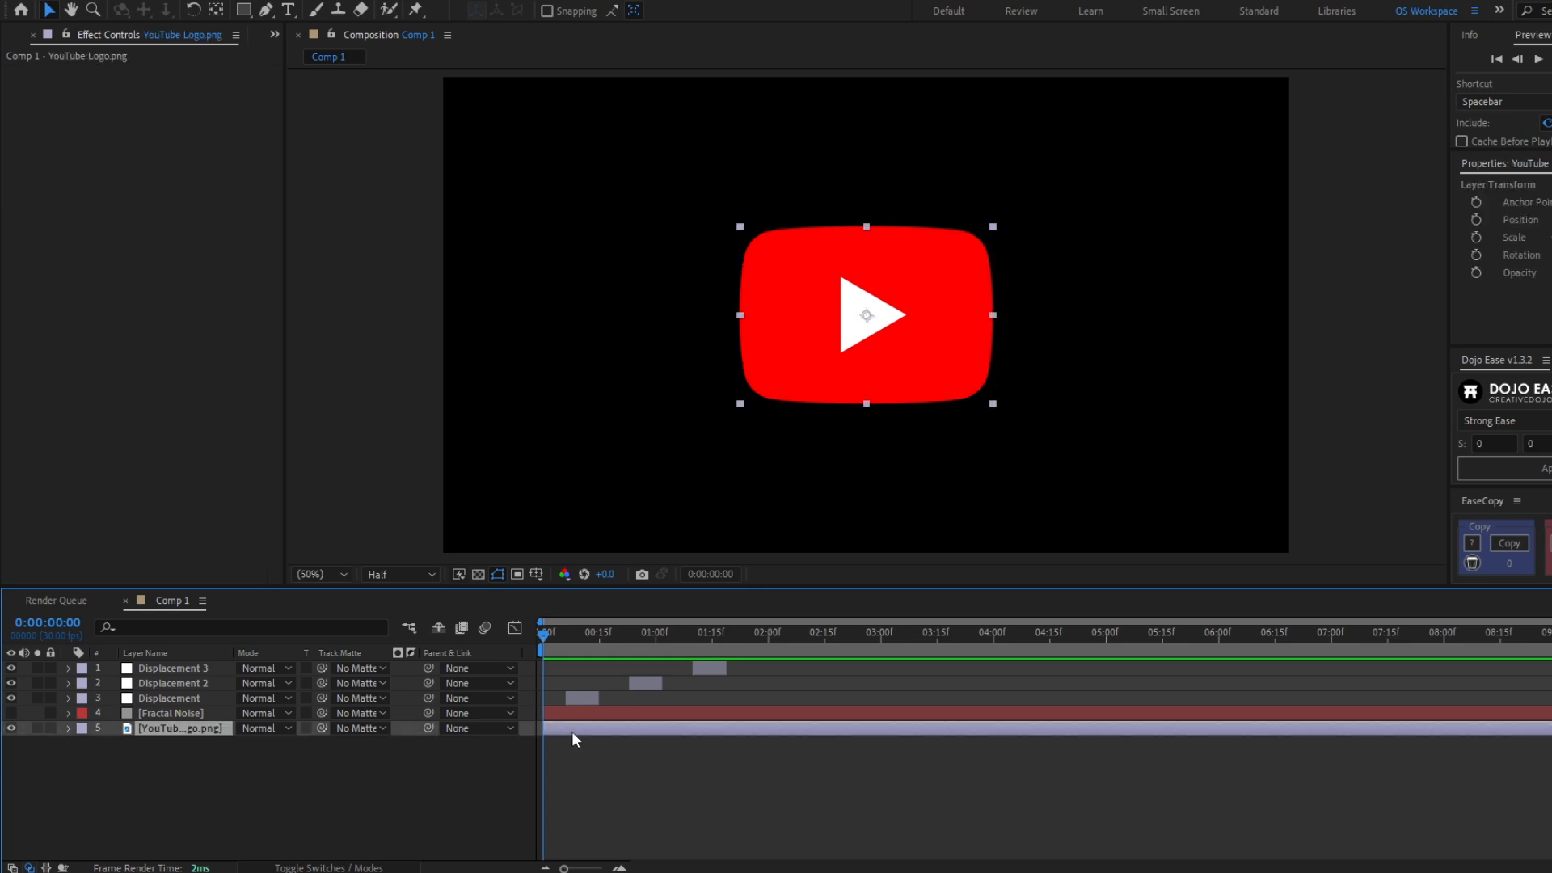
pyautogui.hotkey('ctrl', 'd')
pyautogui.hotkey('ctrl', 'd')
pyautogui.hotkey('ctrl', 'd')
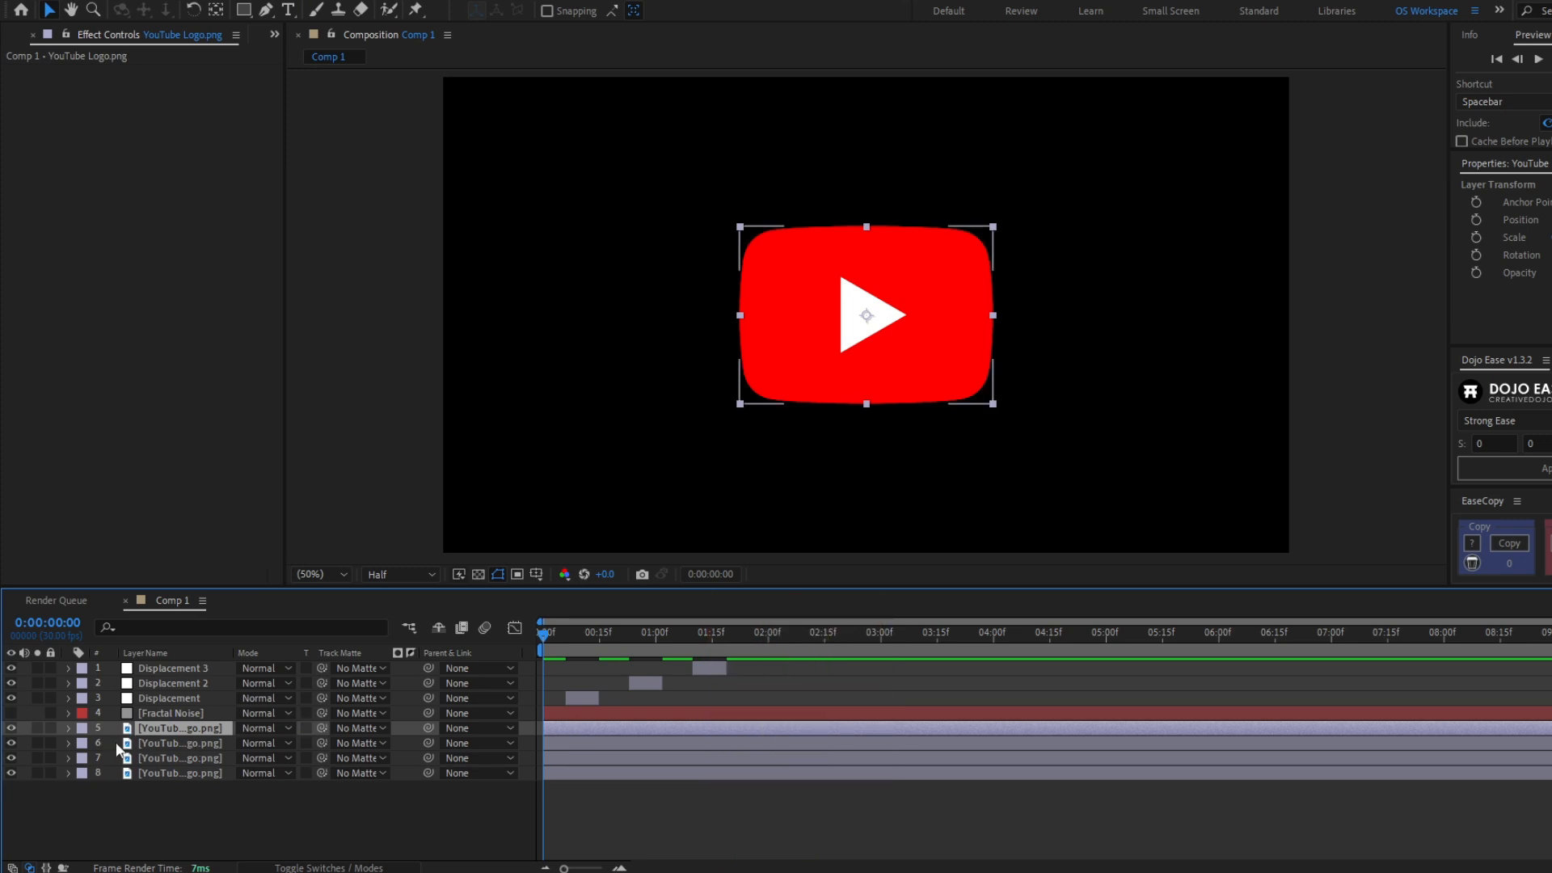
# - Apply a red Fill effect to the first duplicated logo layer
pyautogui.click(174, 744)
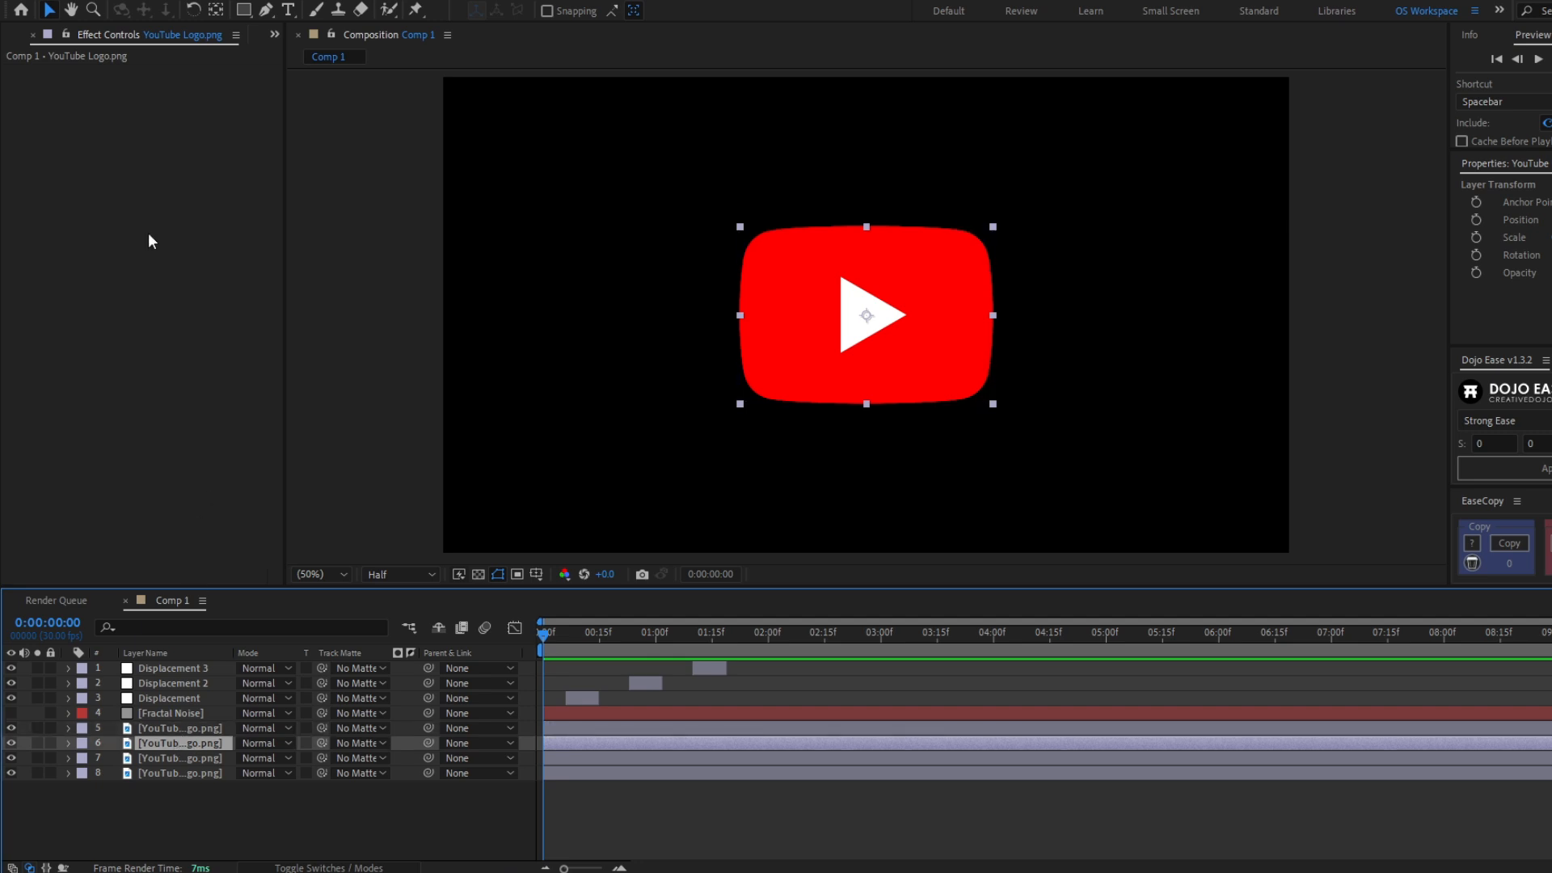
pyautogui.hotkey('ctrl', 'space')
pyautogui.write('fill')
pyautogui.press('Return')
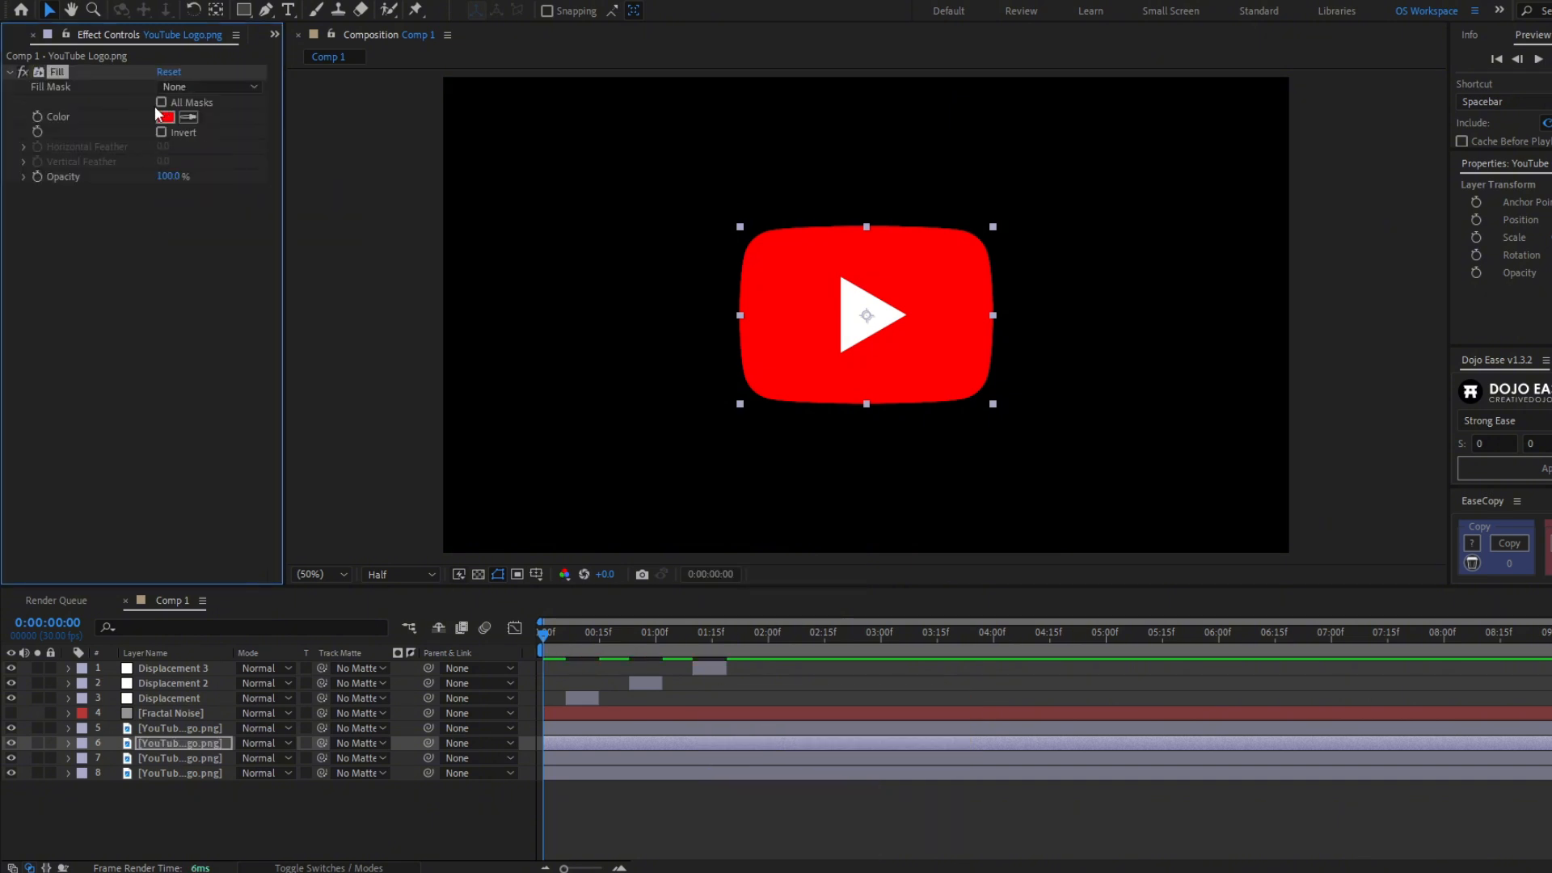
# - Apply a Fill effect to the second logo copy and set its color to pure green (R 0, G 255, B 0)
pyautogui.click(180, 758)
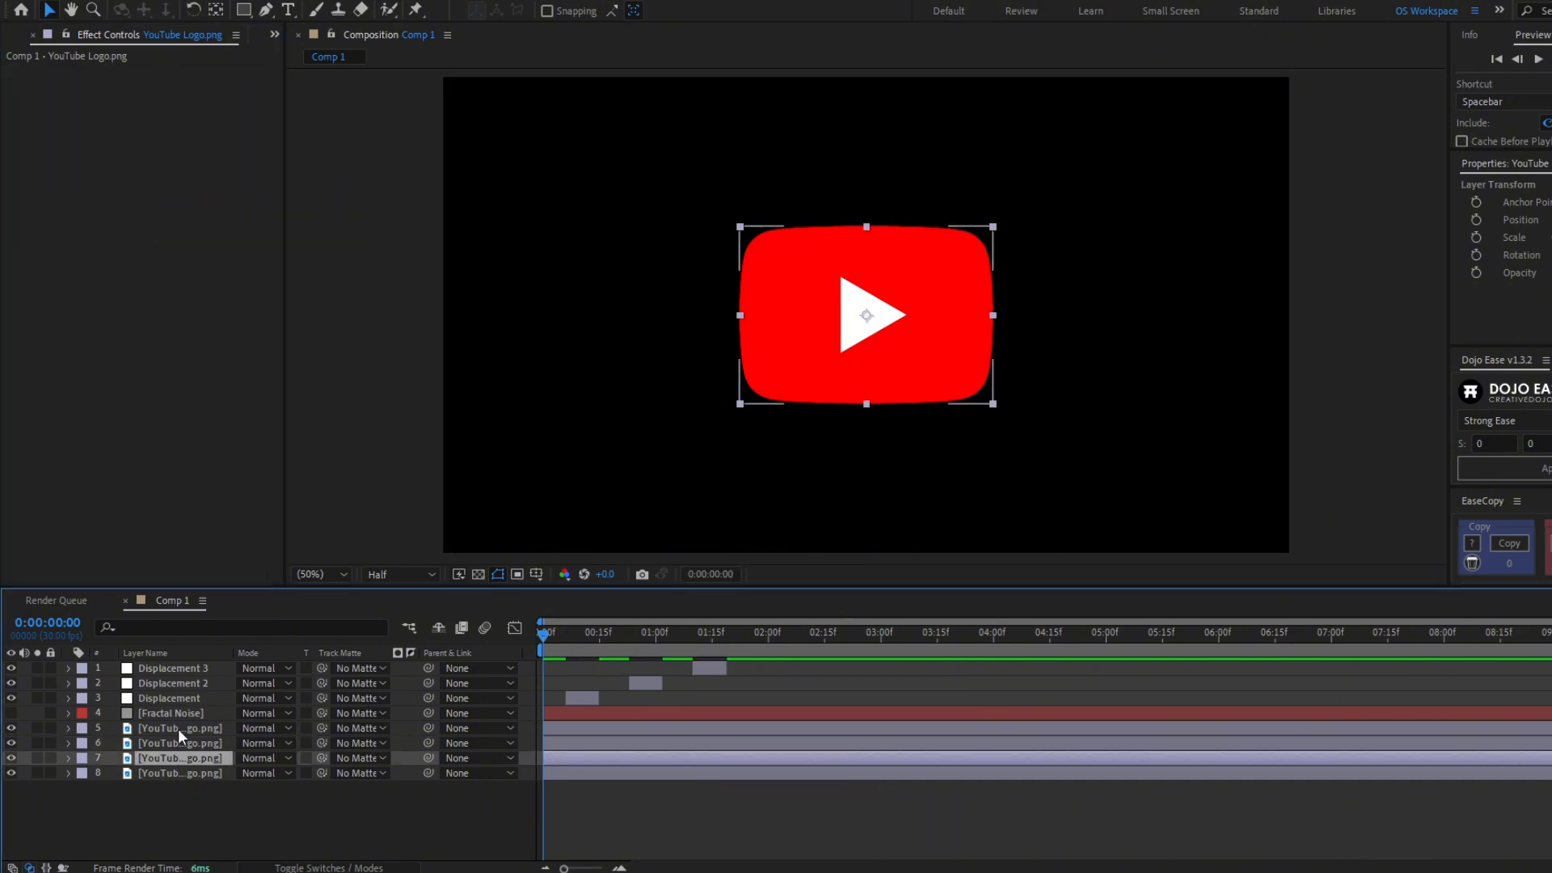
pyautogui.hotkey('ctrl', 'space')
pyautogui.write('fil')
pyautogui.press('Return')
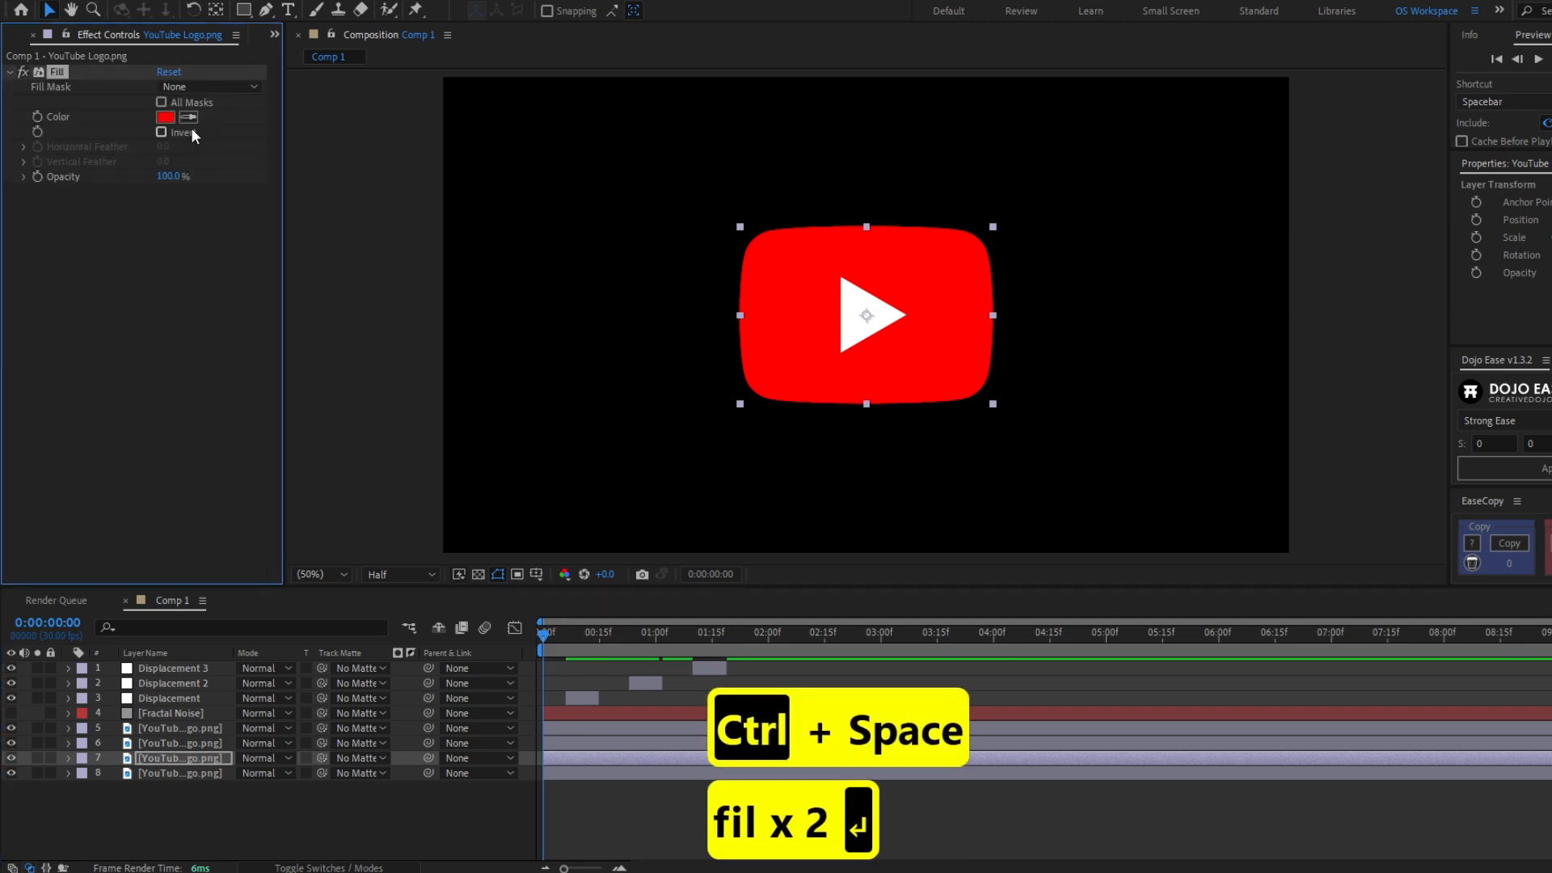
pyautogui.click(166, 118)
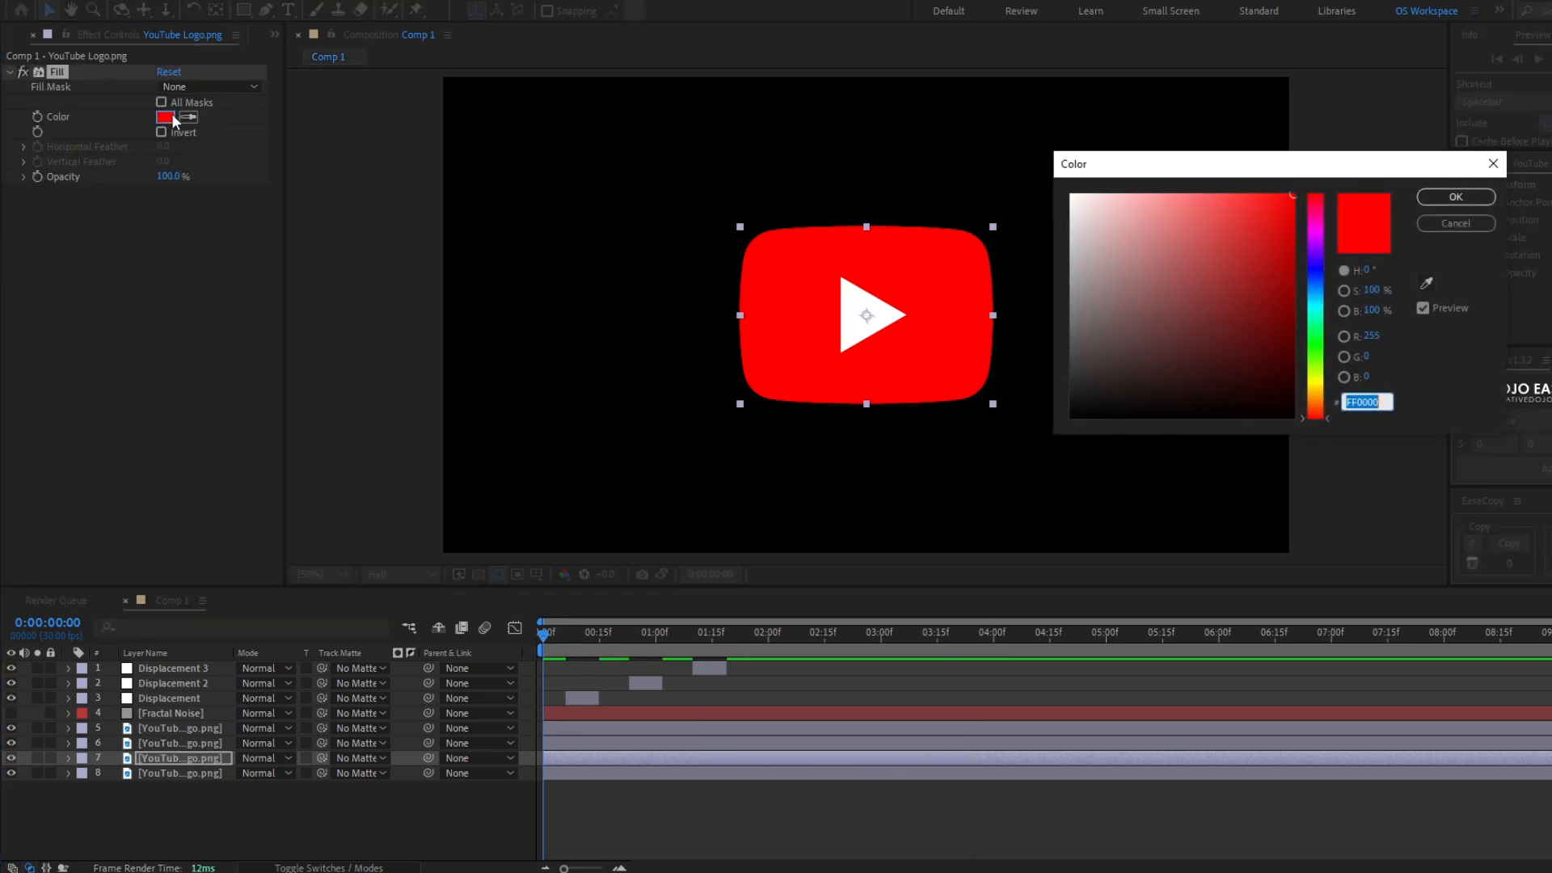
pyautogui.click(1375, 336)
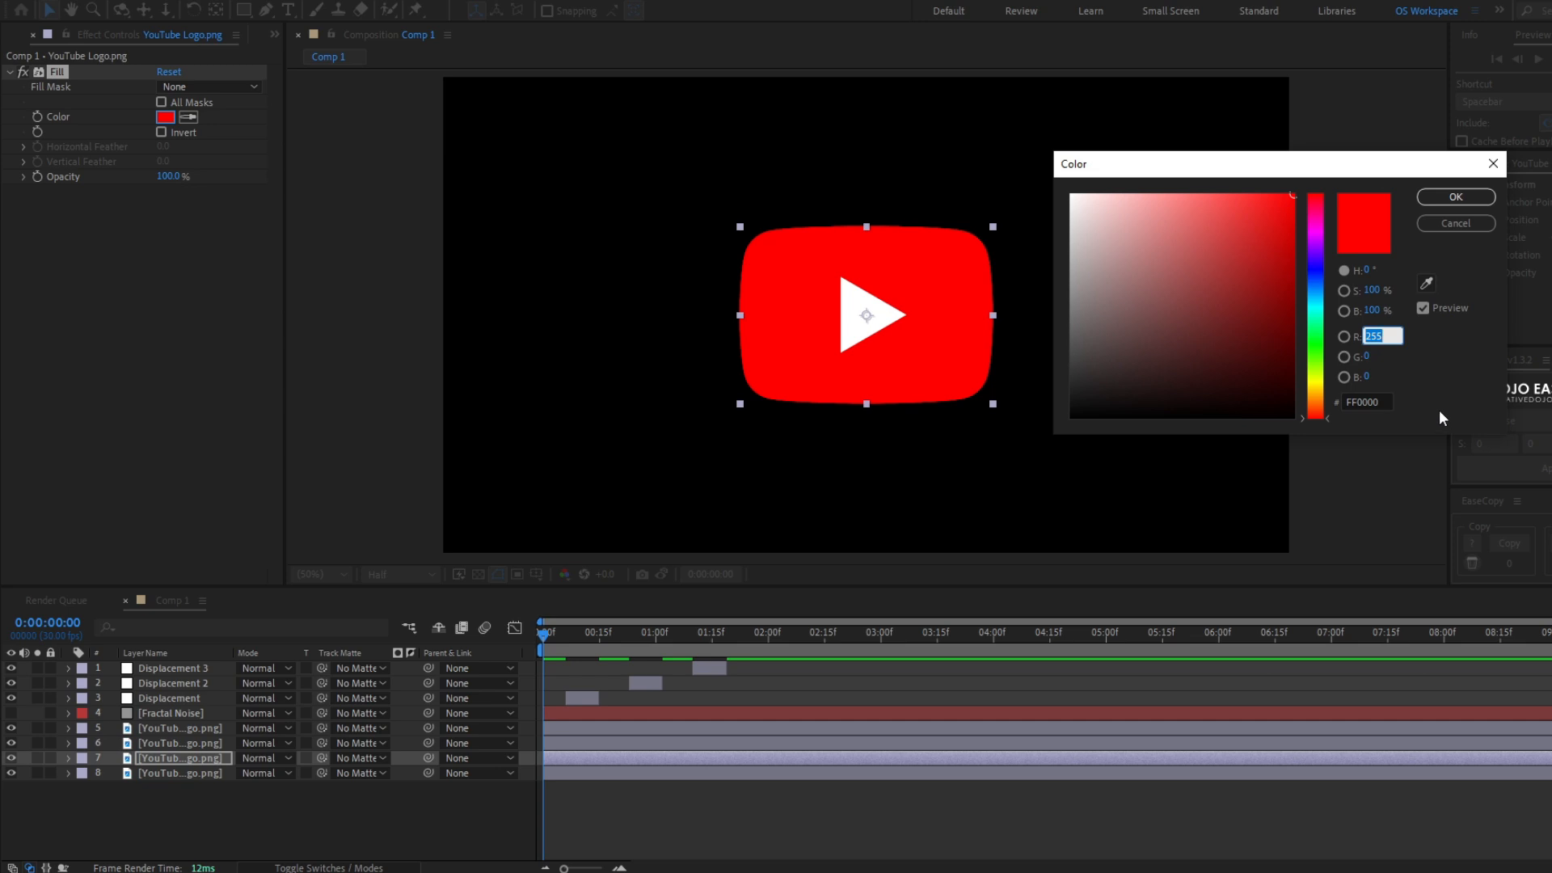
pyautogui.write('0')
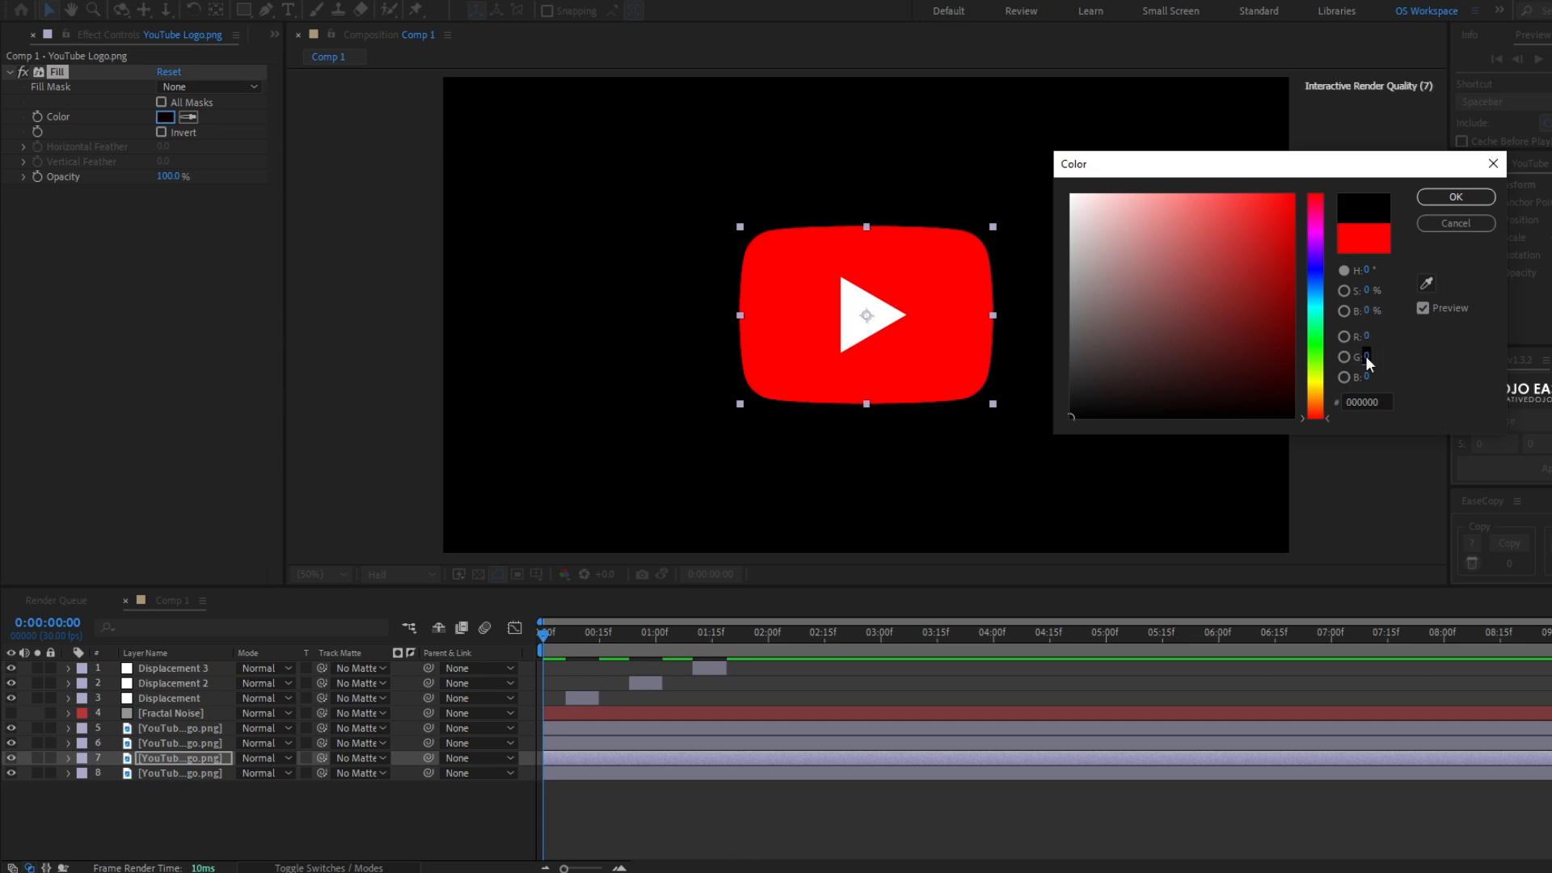
pyautogui.write('255')
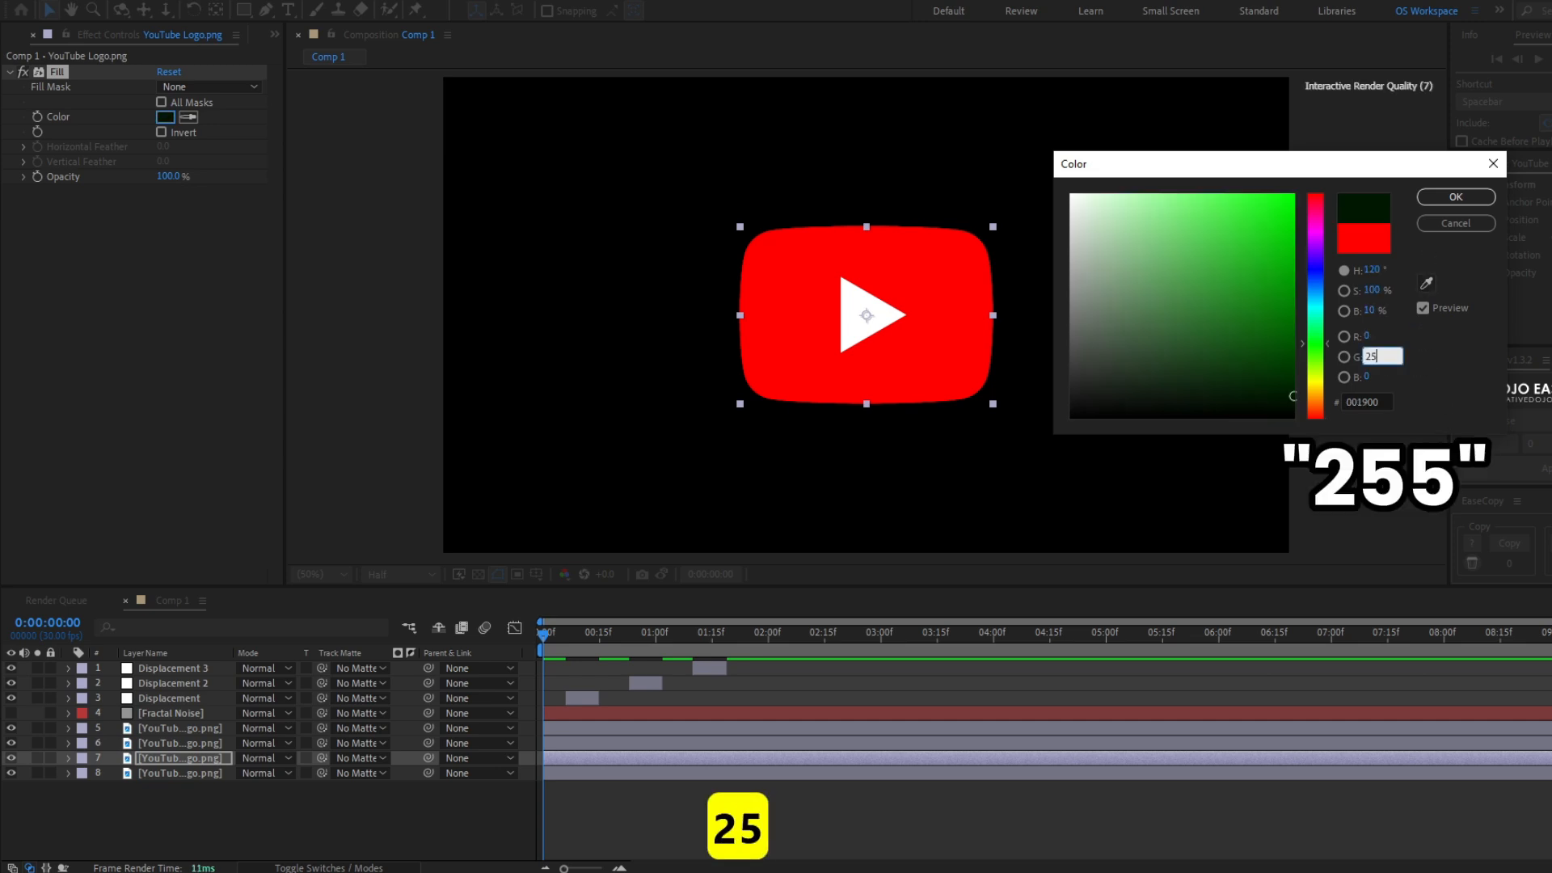
pyautogui.click(1443, 199)
pyautogui.hotkey('ctrl', 'Down')
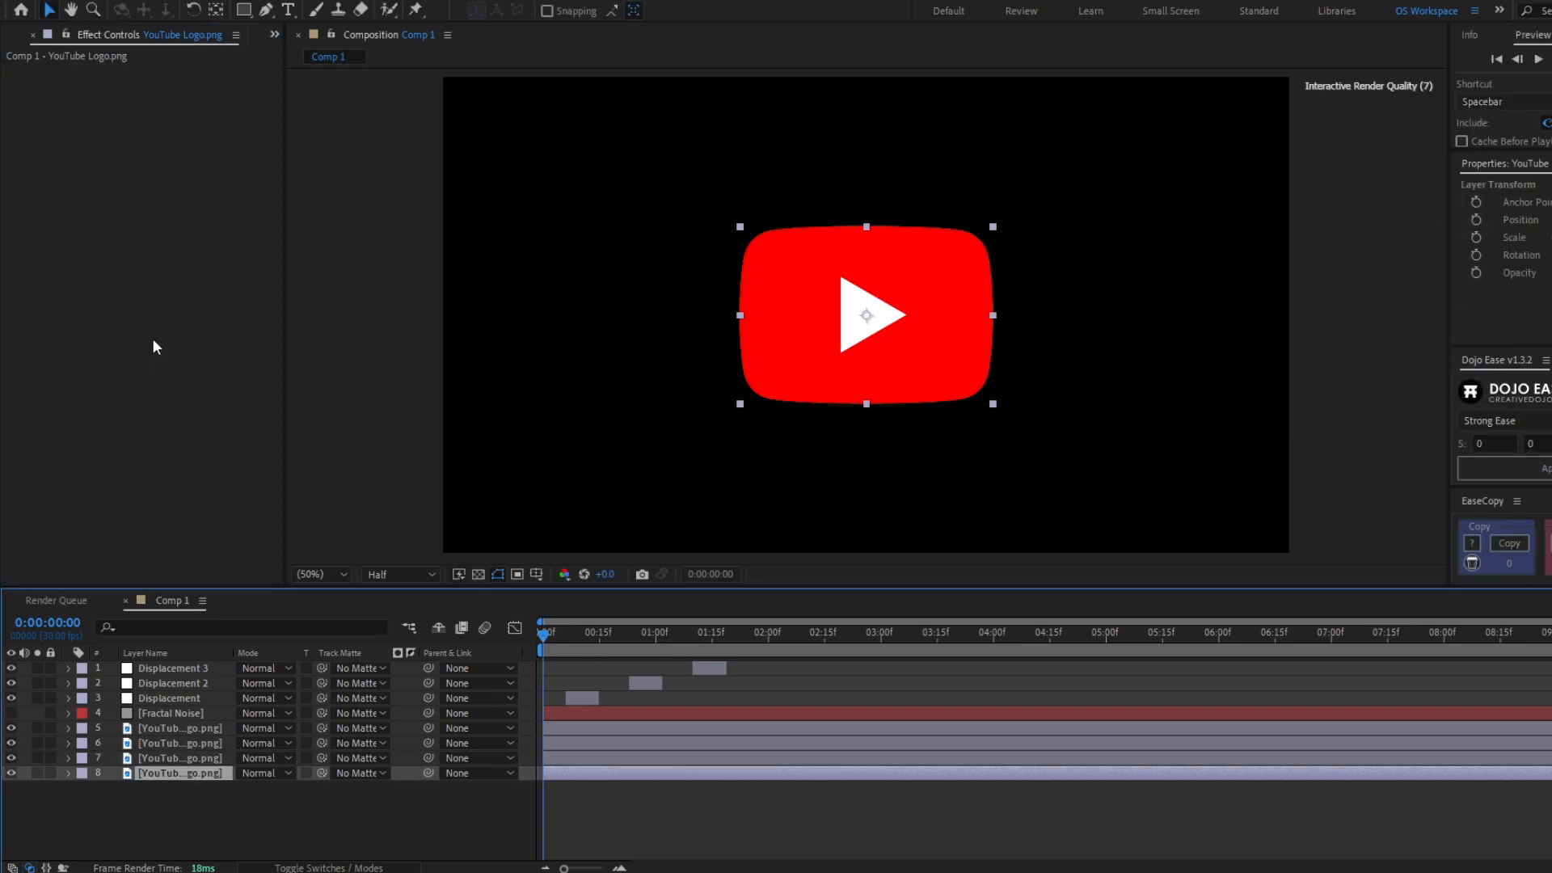
# - Apply a Fill effect to the bottom logo copy and set its color to pure blue (R 0, G 0, B 255)
pyautogui.hotkey('ctrl', 'space')
pyautogui.write('fill')
pyautogui.press('Return')
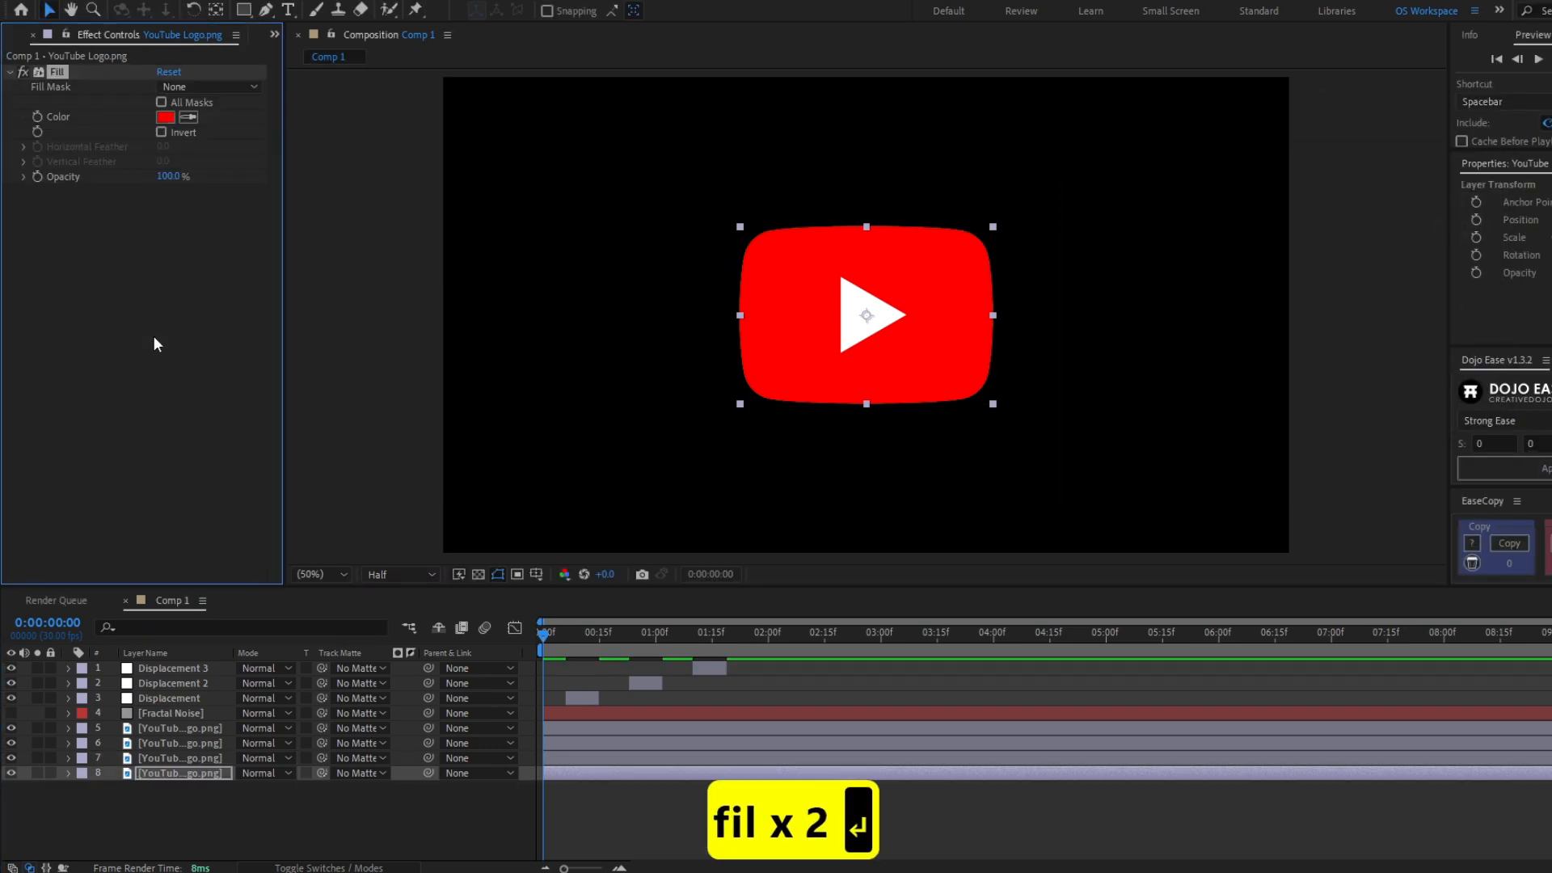
pyautogui.click(164, 118)
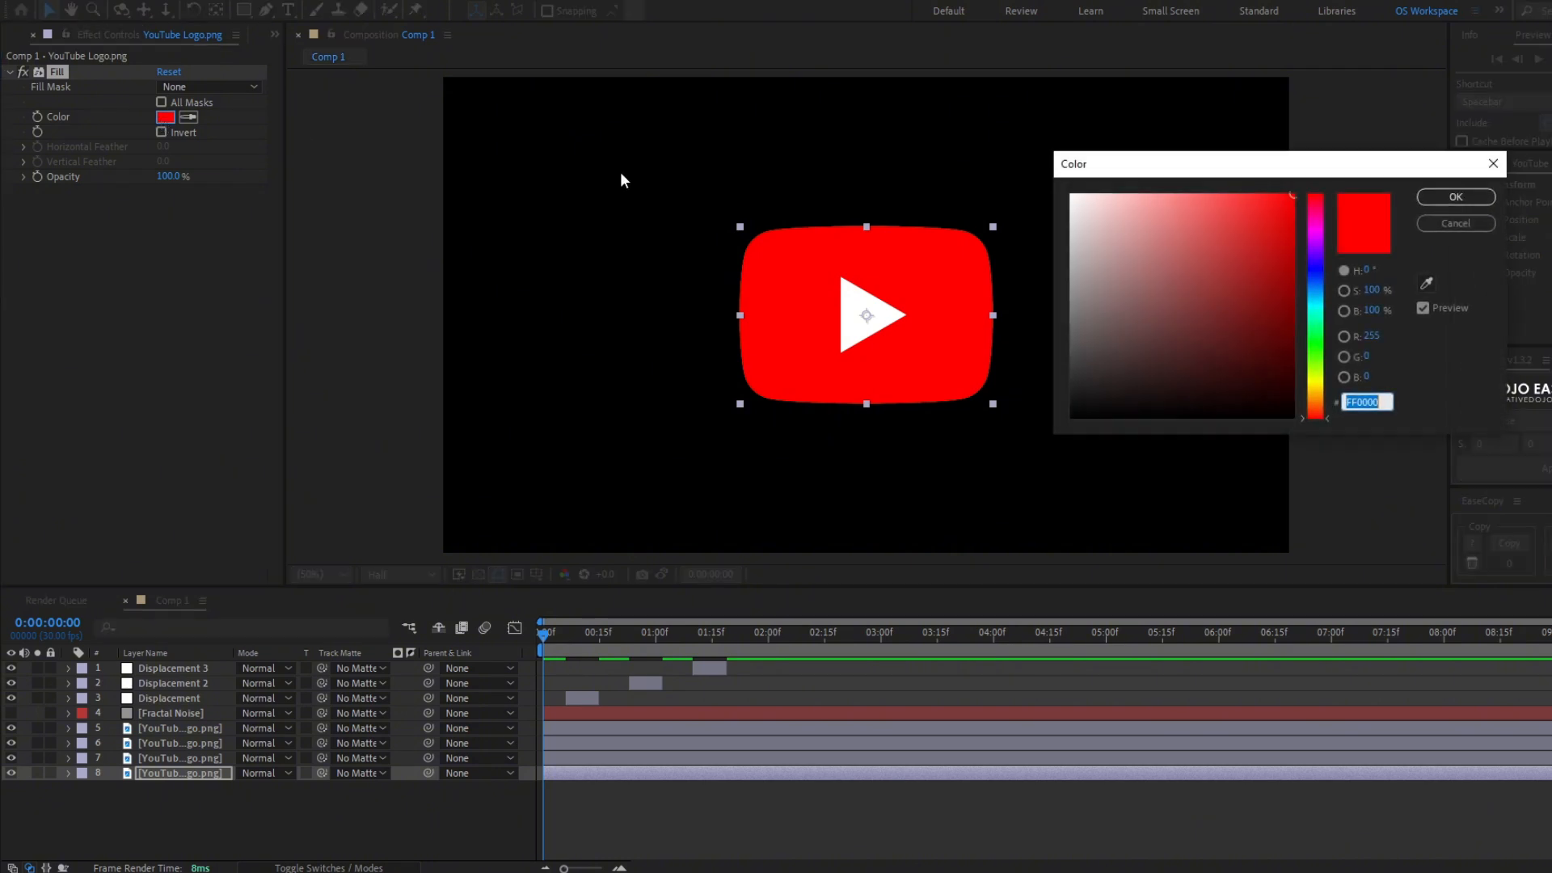
pyautogui.click(1379, 338)
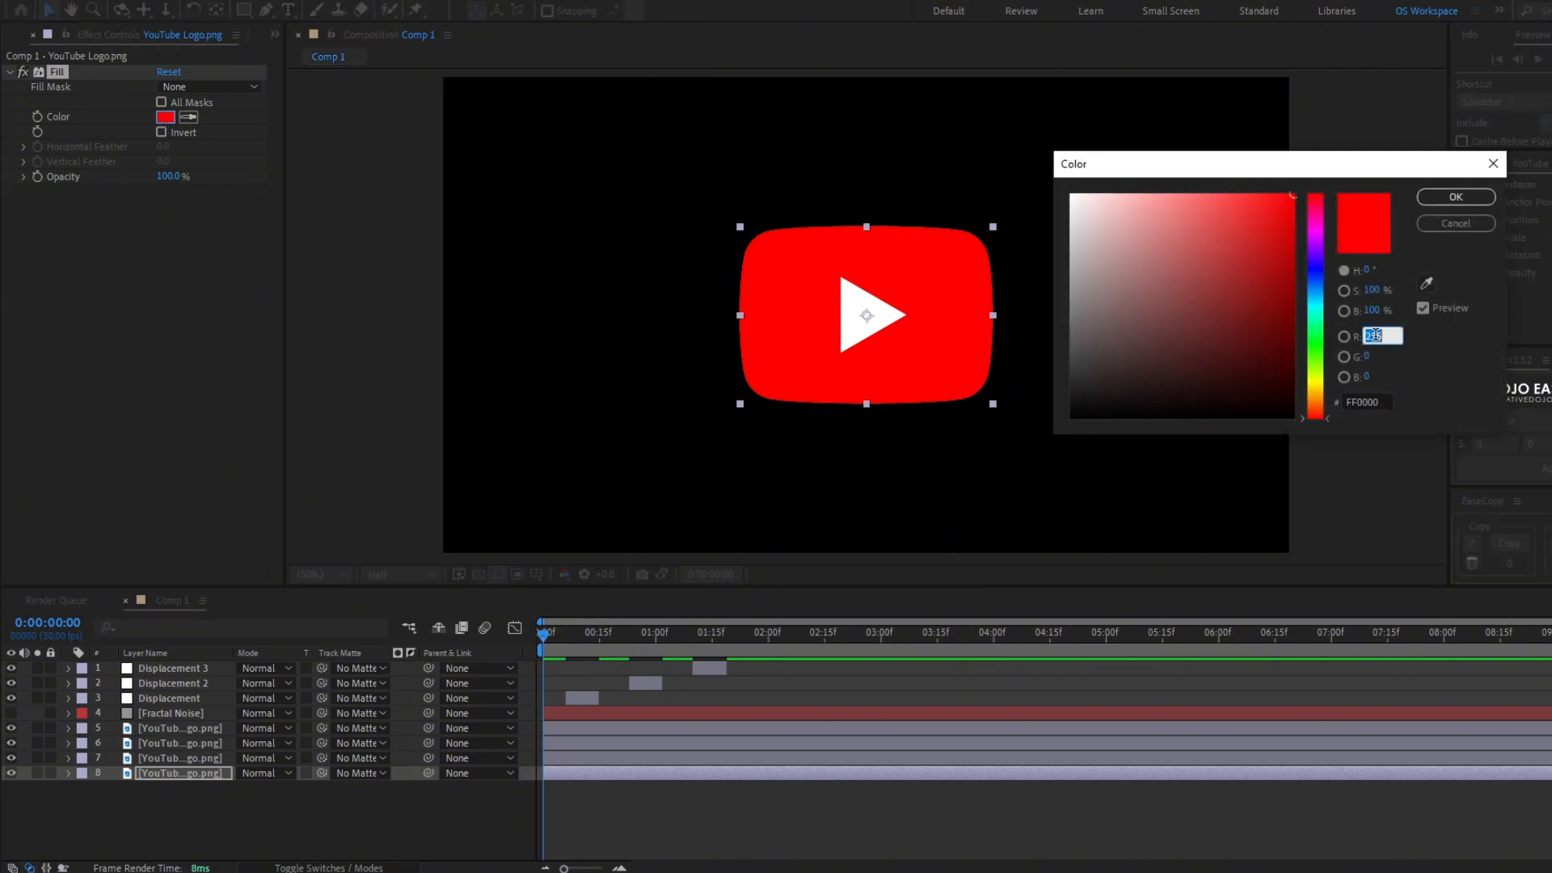
pyautogui.write('0')
pyautogui.click(1367, 378)
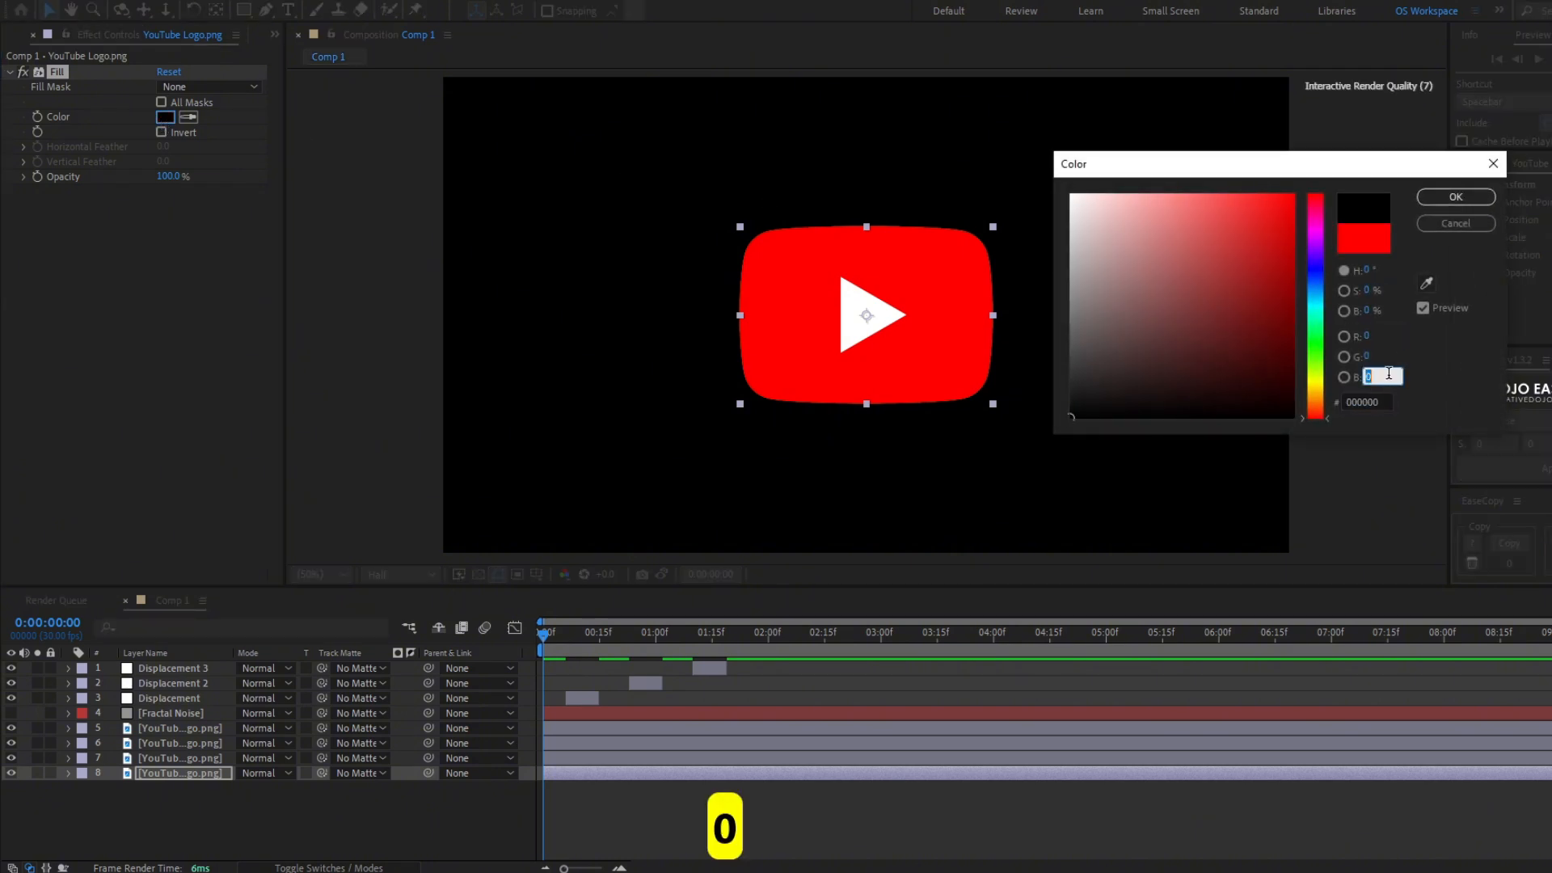
pyautogui.write('255')
pyautogui.click(1455, 197)
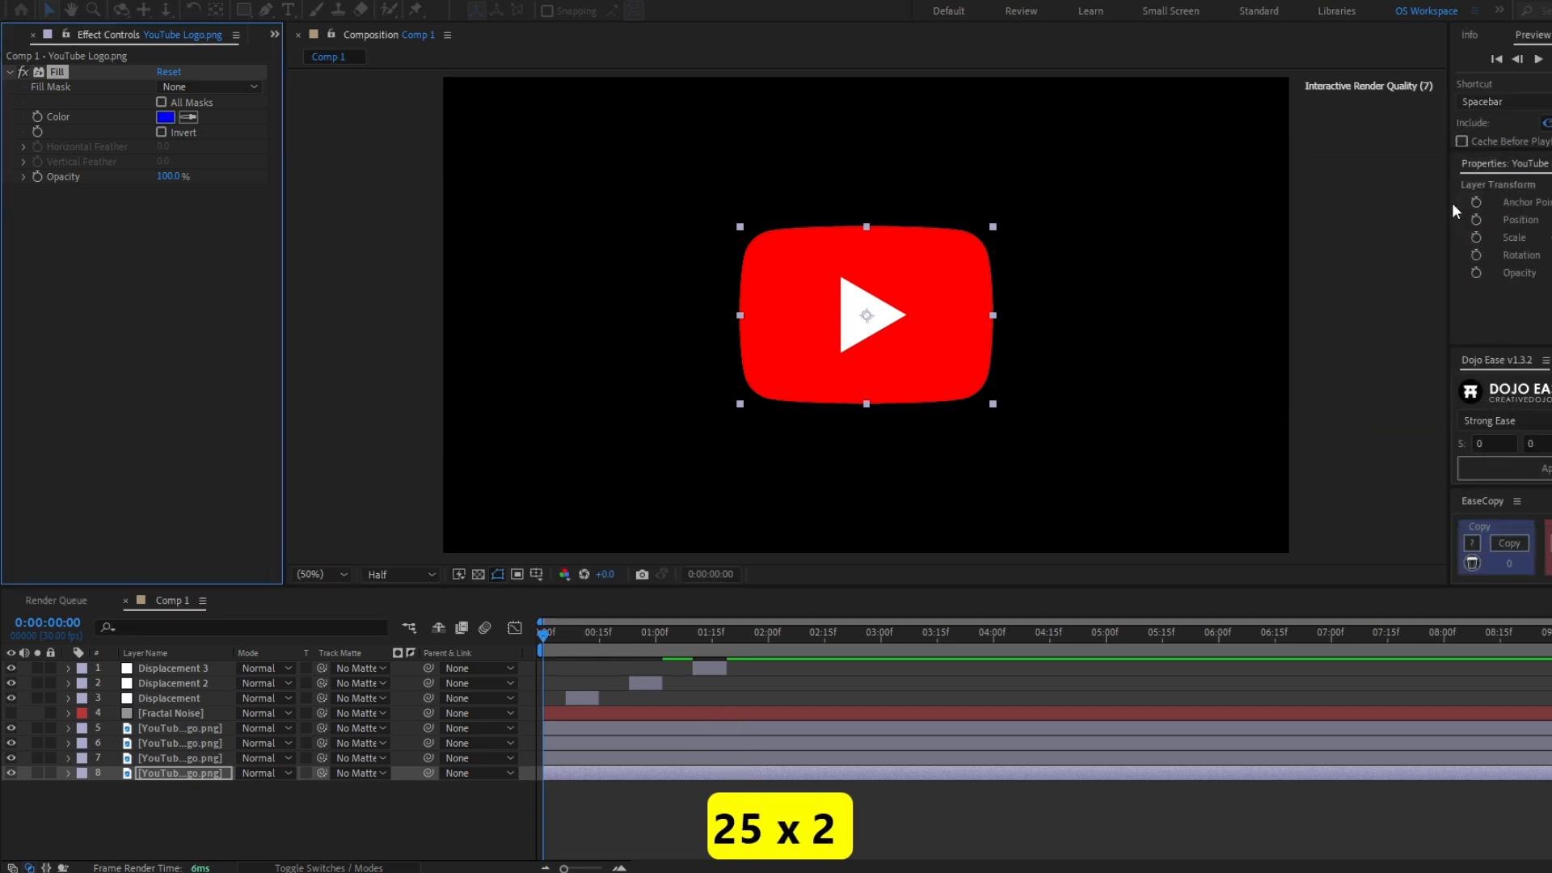
# - Rename the three colored logo copies BLUE, GREEN and RED
pyautogui.click(191, 775)
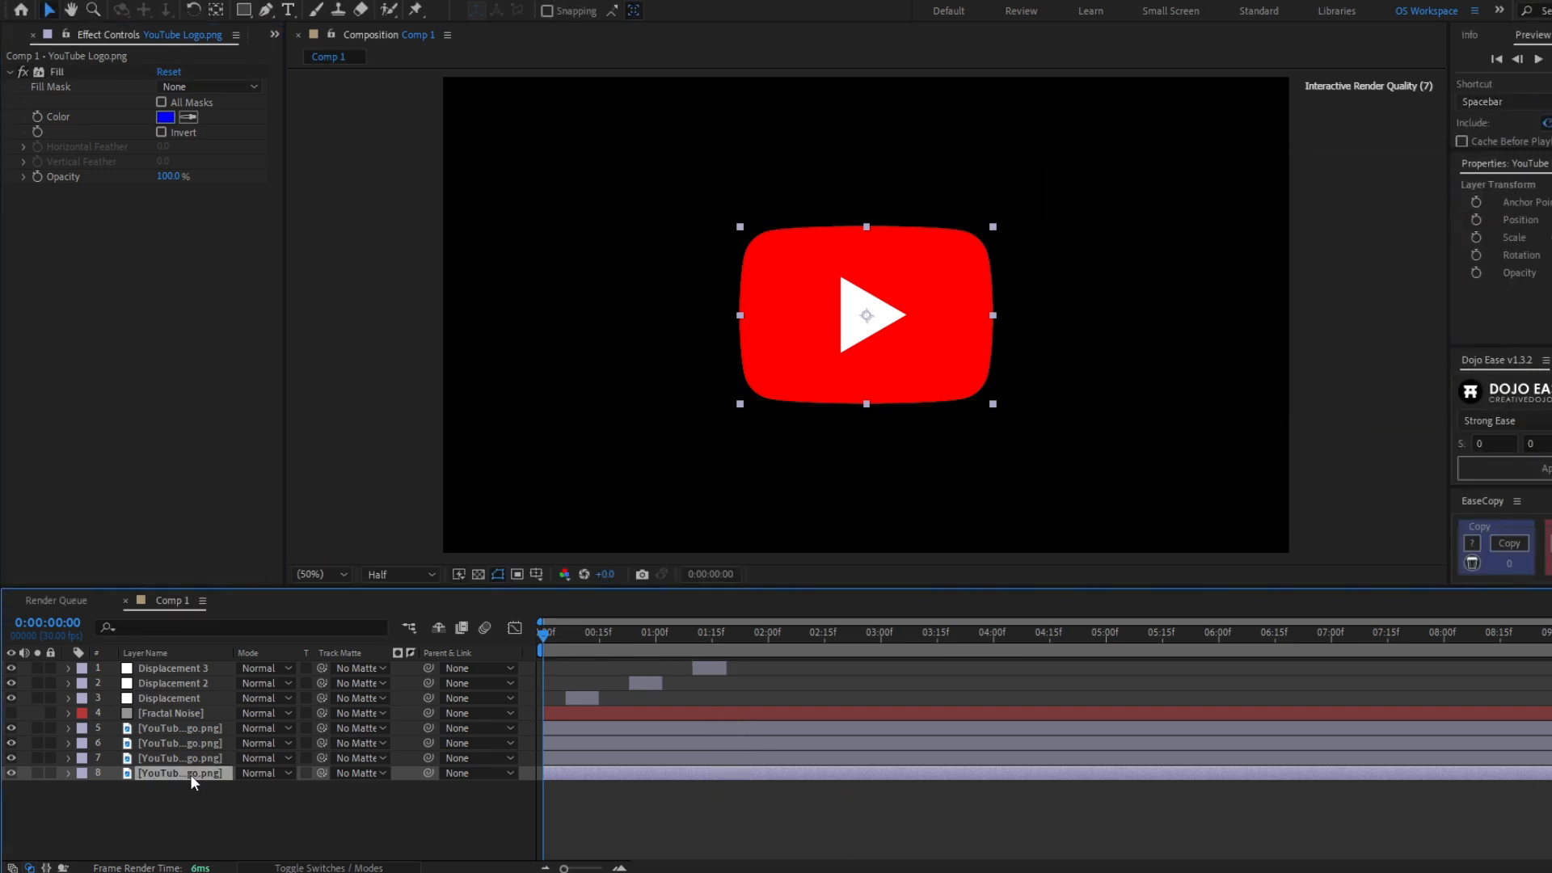
pyautogui.press('Return')
pyautogui.write('B')
pyautogui.press('Return')
pyautogui.click(223, 759)
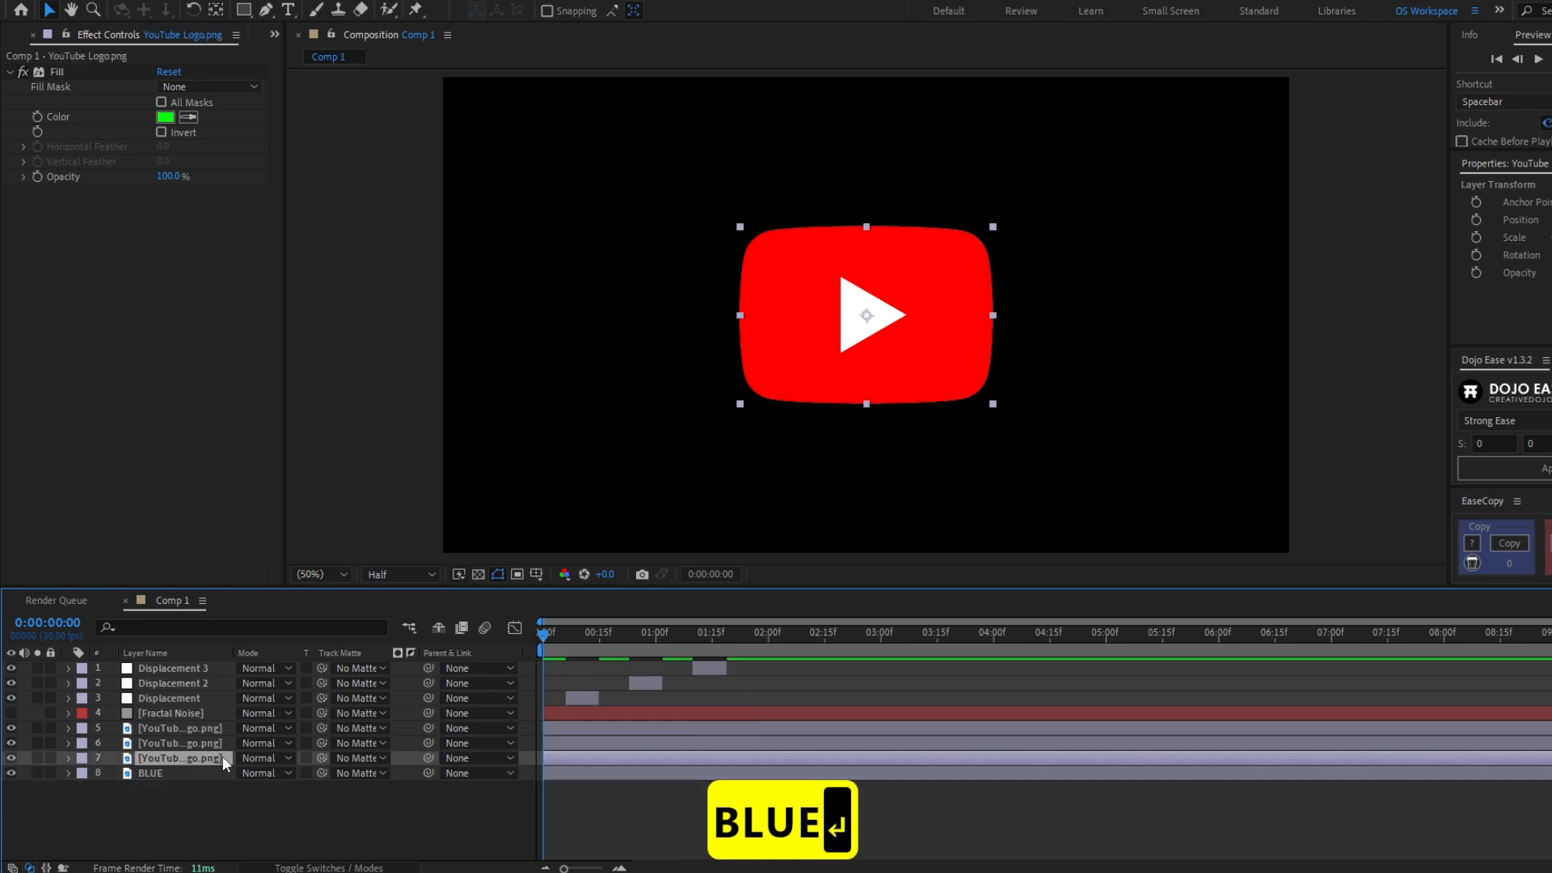
pyautogui.press('Return')
pyautogui.write('GREEN')
pyautogui.press('Return')
pyautogui.click(173, 744)
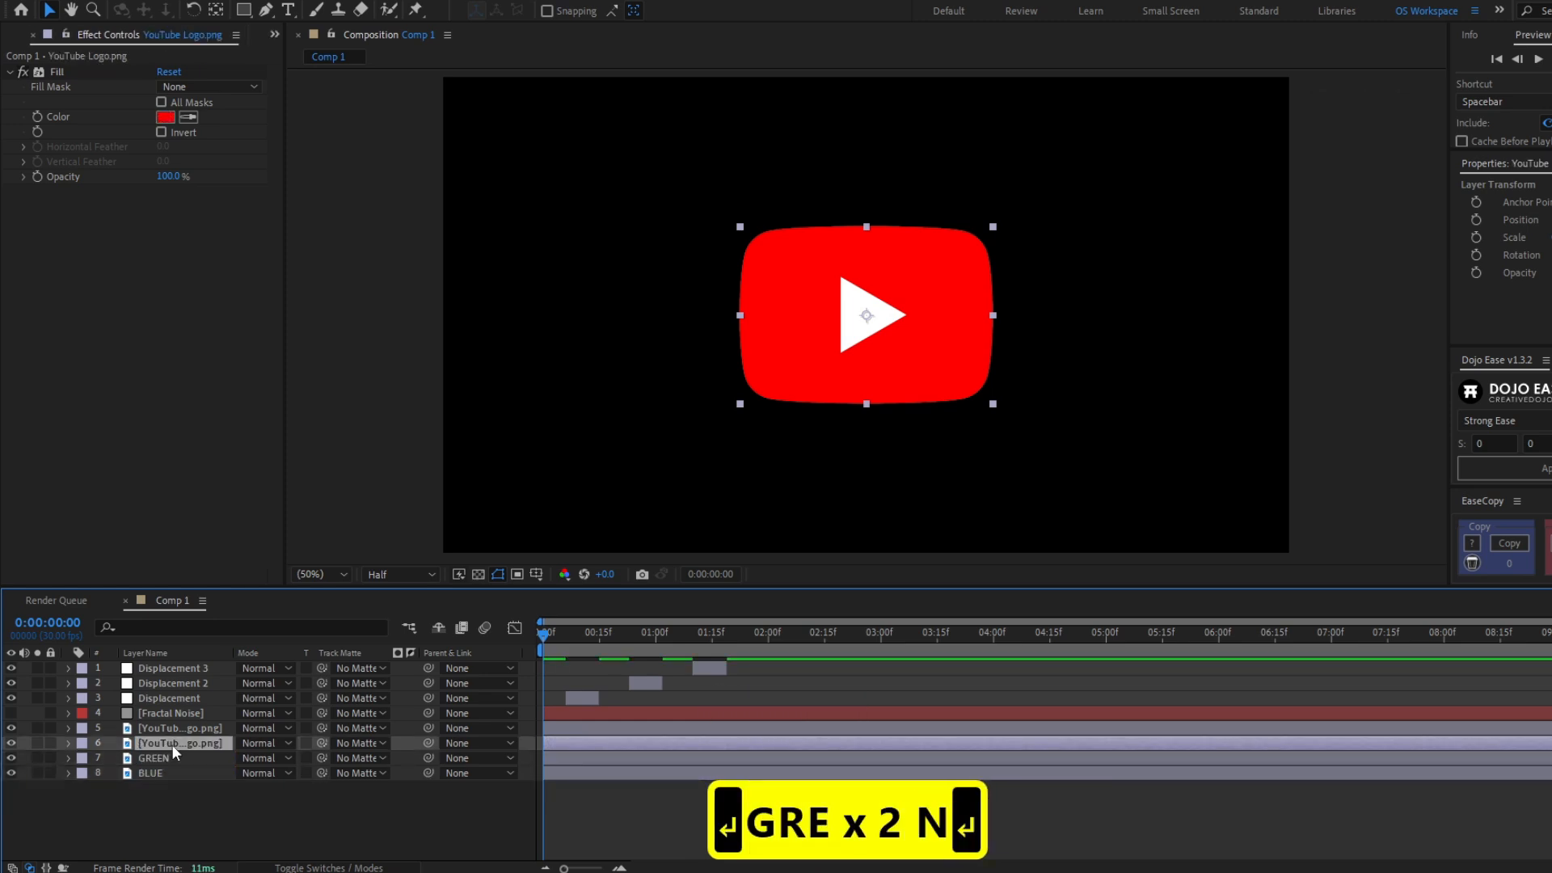
pyautogui.press('Return')
pyautogui.write('RED')
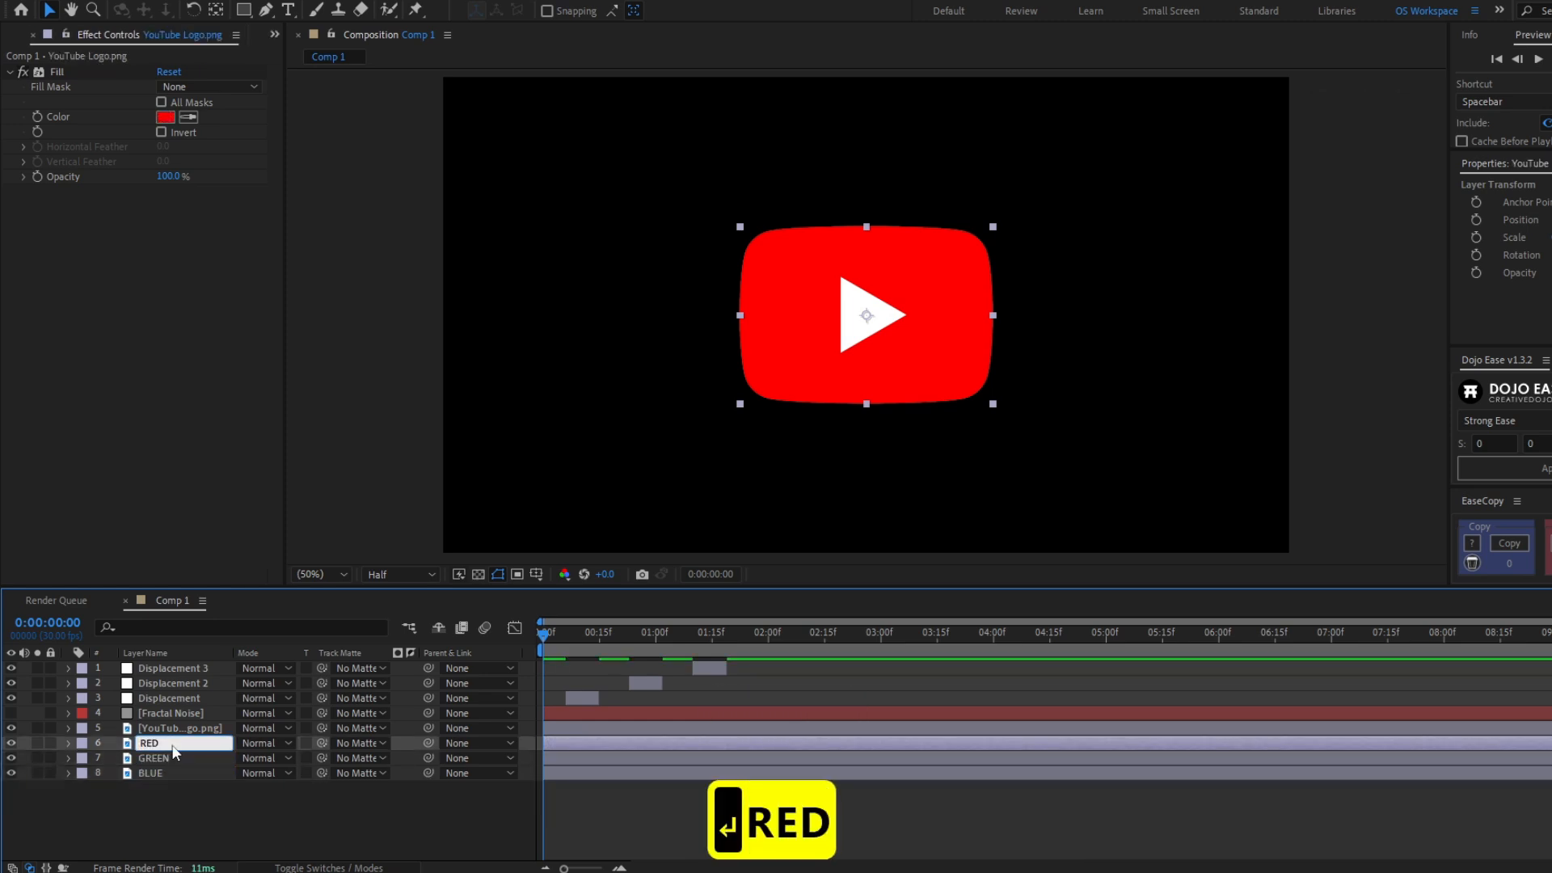
pyautogui.press('Return')
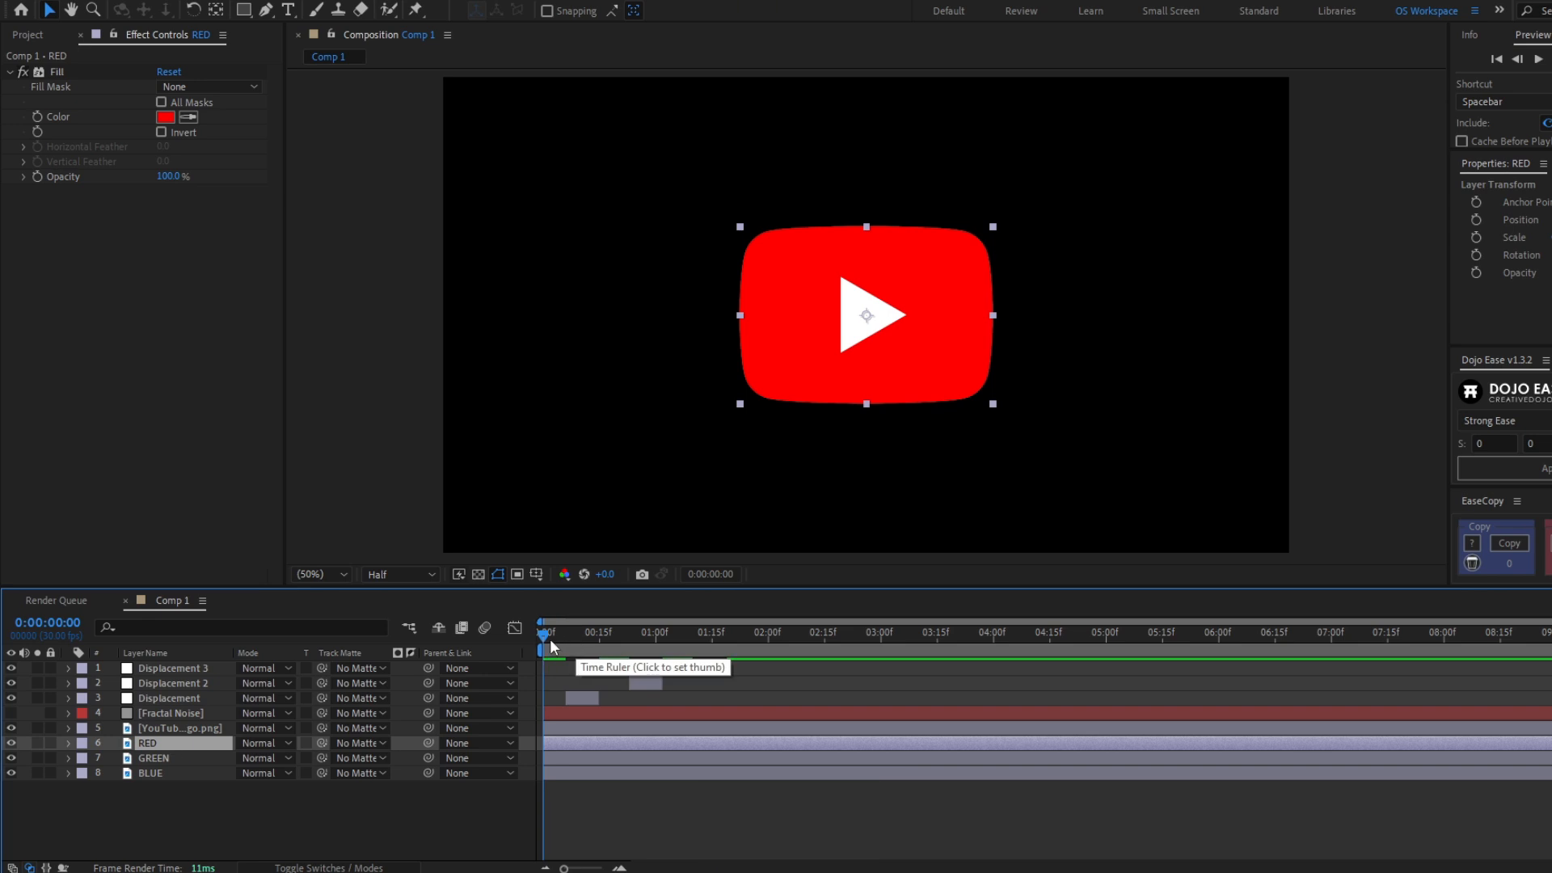
# - Split the RED, GREEN and BLUE layers at 0:00:00:09 and delete their trailing parts
pyautogui.moveTo(555, 646); pyautogui.dragTo(576, 646)
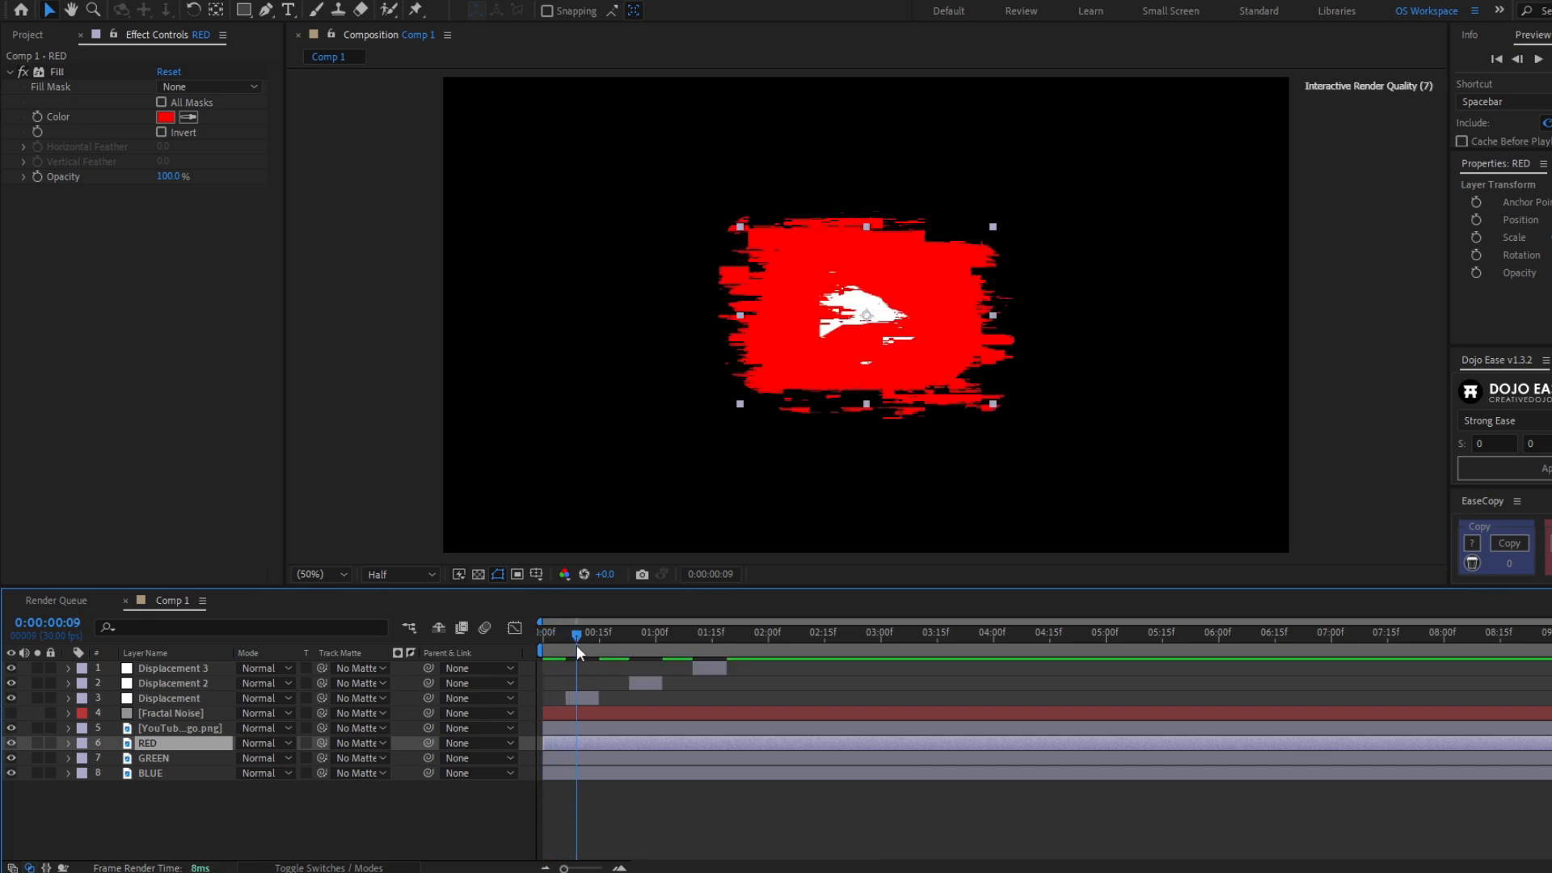
pyautogui.keyDown('shift'); pyautogui.click(585, 770); pyautogui.keyUp('shift')
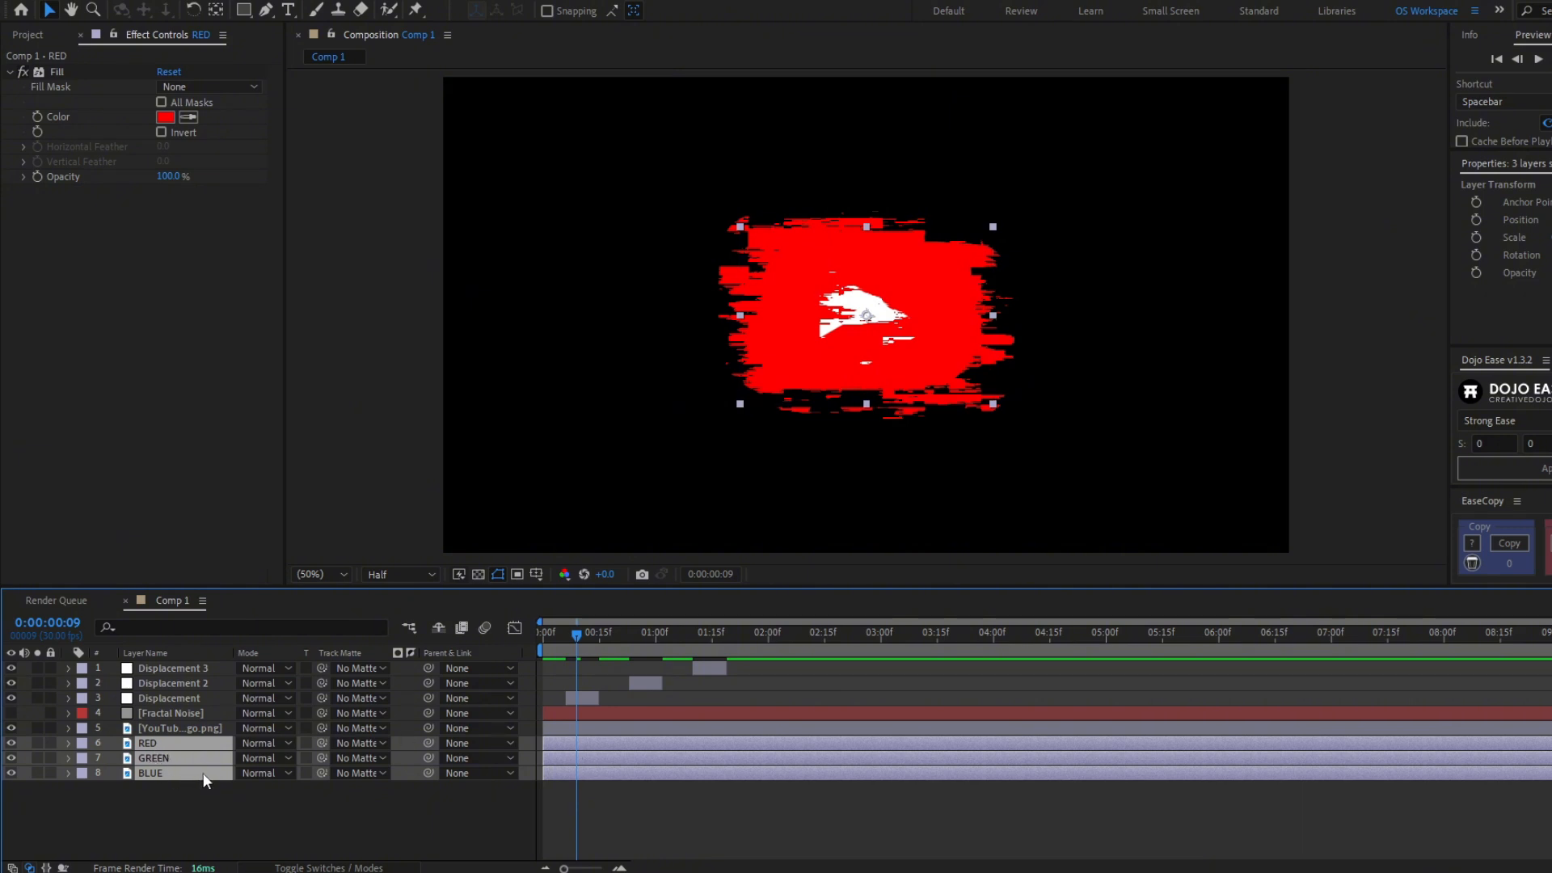
pyautogui.hotkey('ctrl', 'shift', 'd')
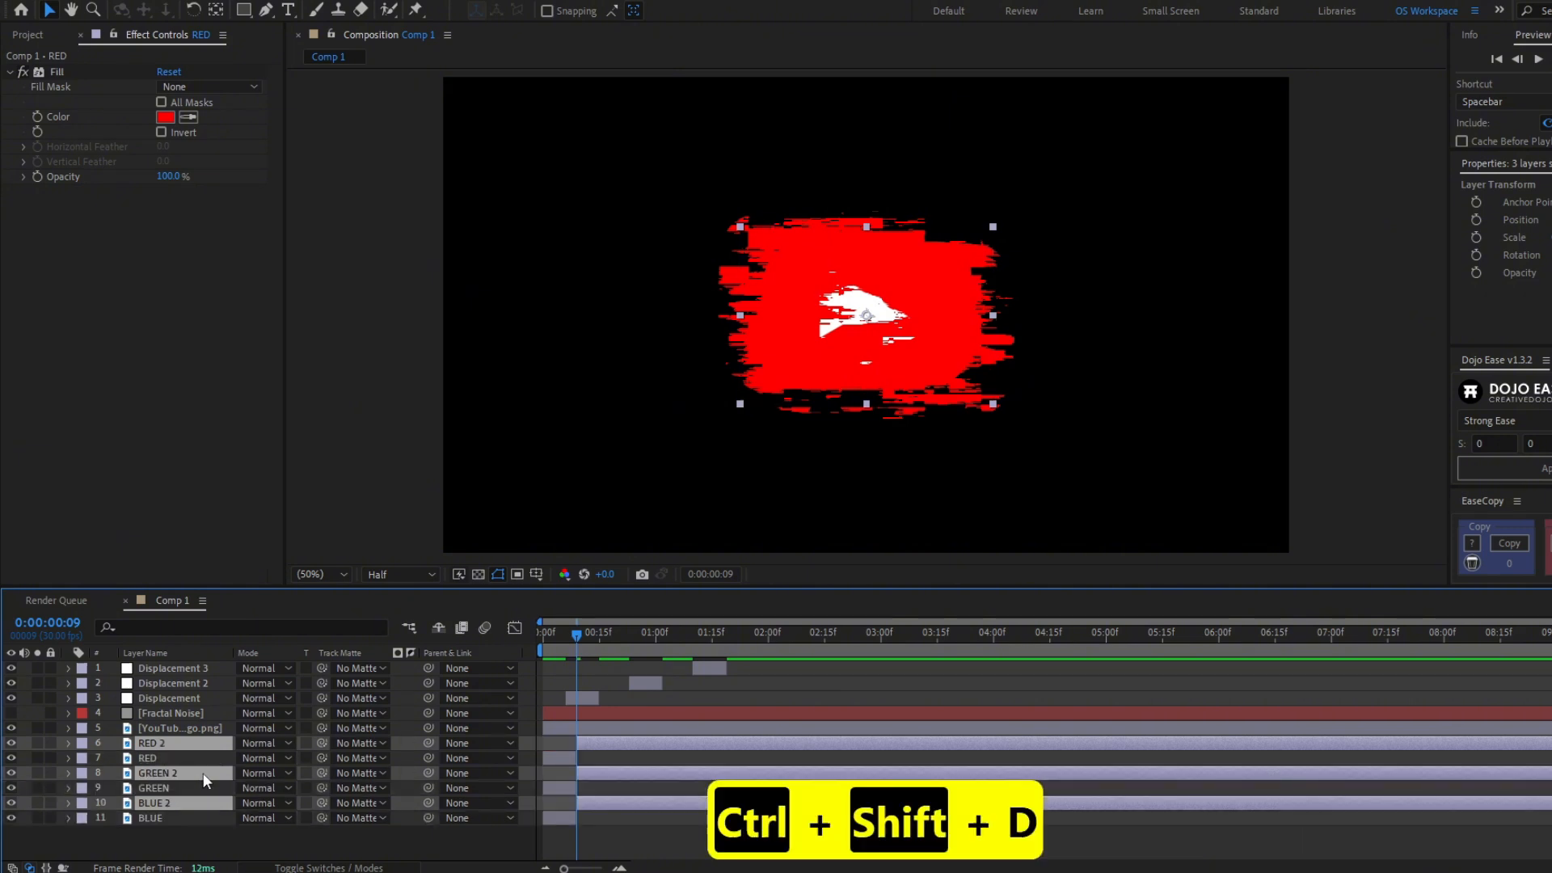
pyautogui.press('Delete')
# - Move the short RED, GREEN and BLUE clips to line up with the first Displacement clip
pyautogui.keyDown('shift'); pyautogui.click(565, 774); pyautogui.keyUp('shift')
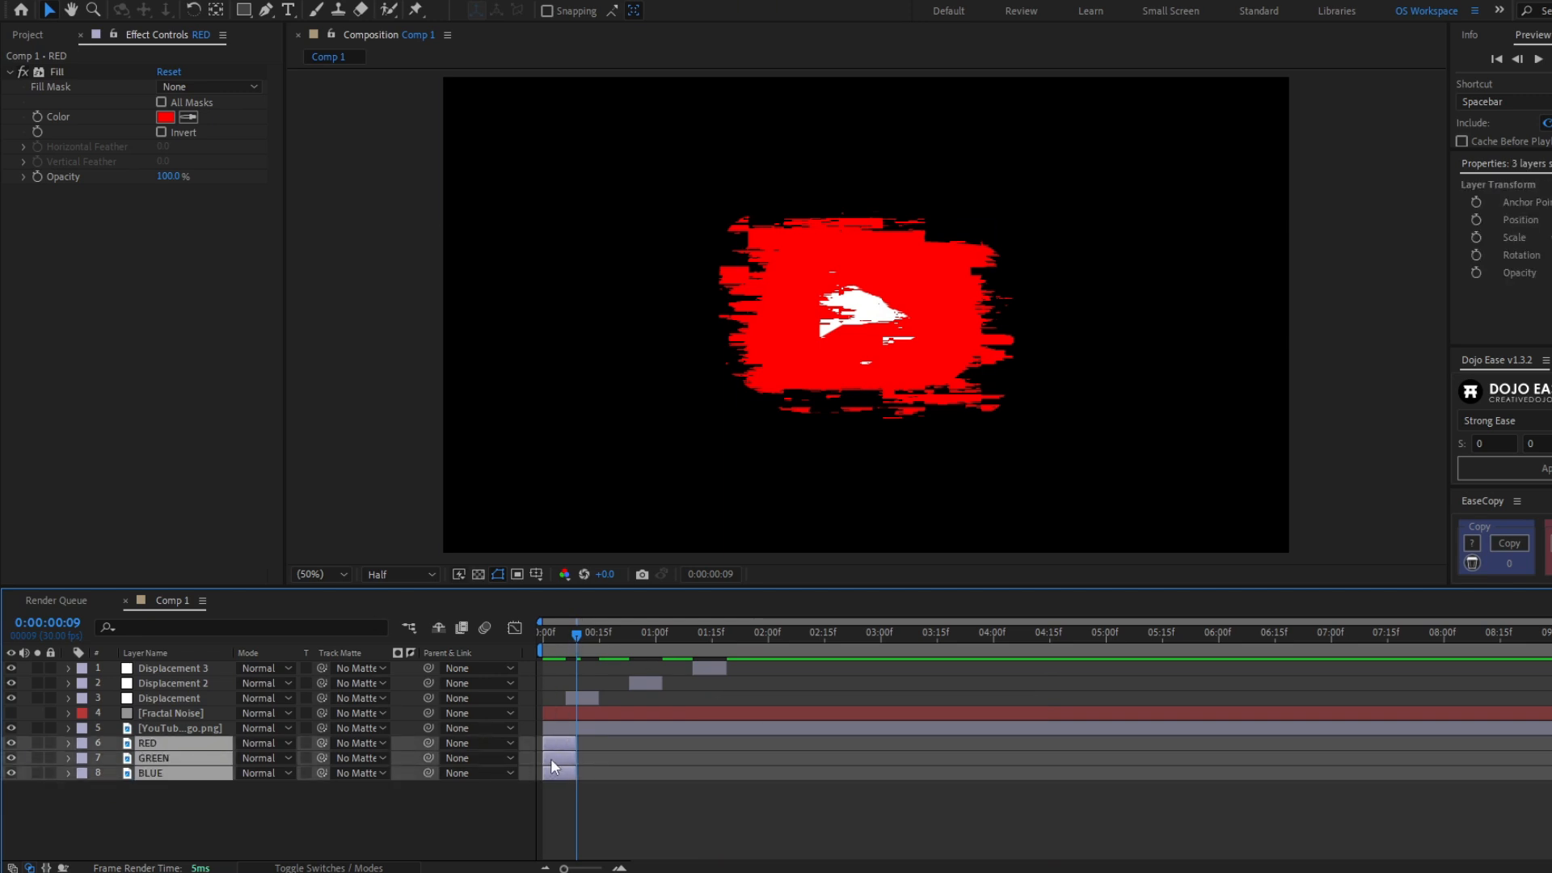
pyautogui.moveTo(550, 758); pyautogui.dragTo(572, 759)
pyautogui.moveTo(565, 642)
pyautogui.mouseDown()
pyautogui.moveTo(595, 643)
pyautogui.moveTo(573, 644)
pyautogui.mouseUp()
pyautogui.click(586, 743)
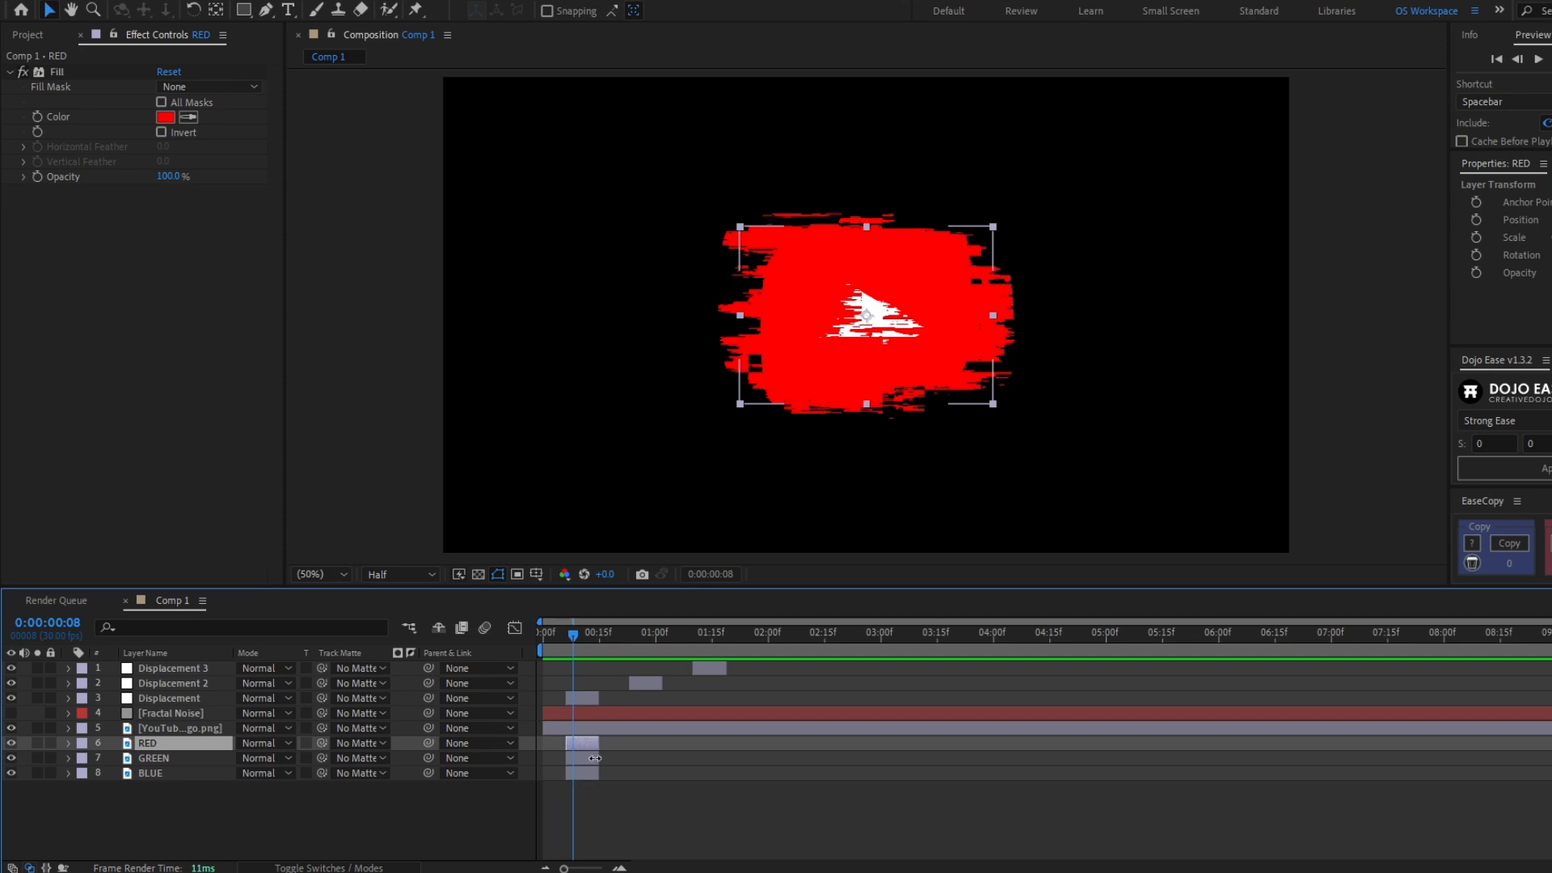
pyautogui.click(153, 773)
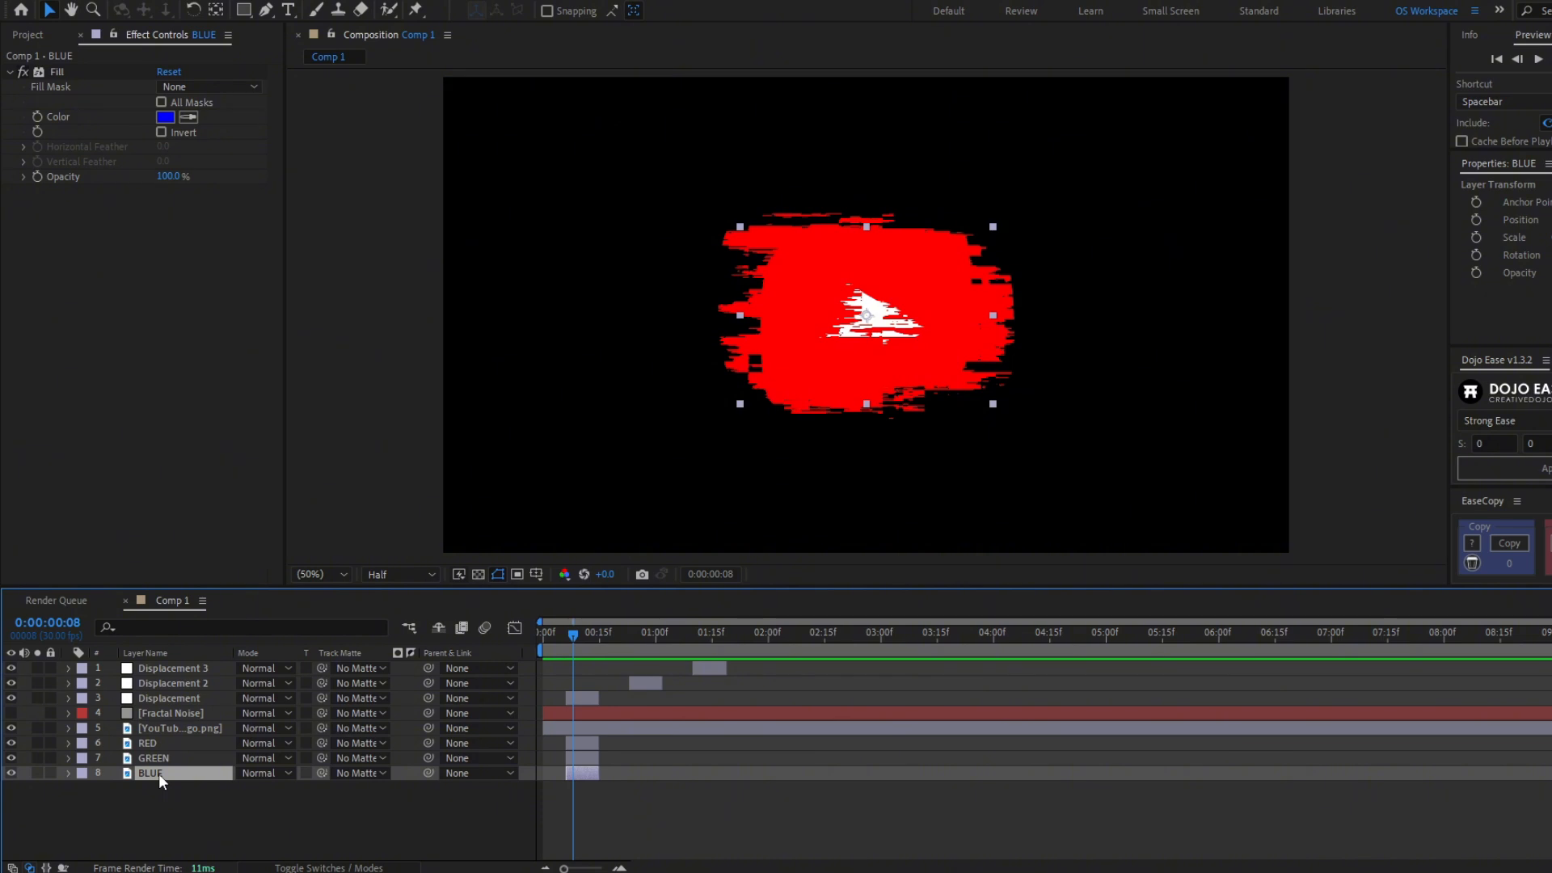
# - Add a wiggle(30,20) expression to the BLUE layer's Position and preview it with the layer soloed
pyautogui.press('p')
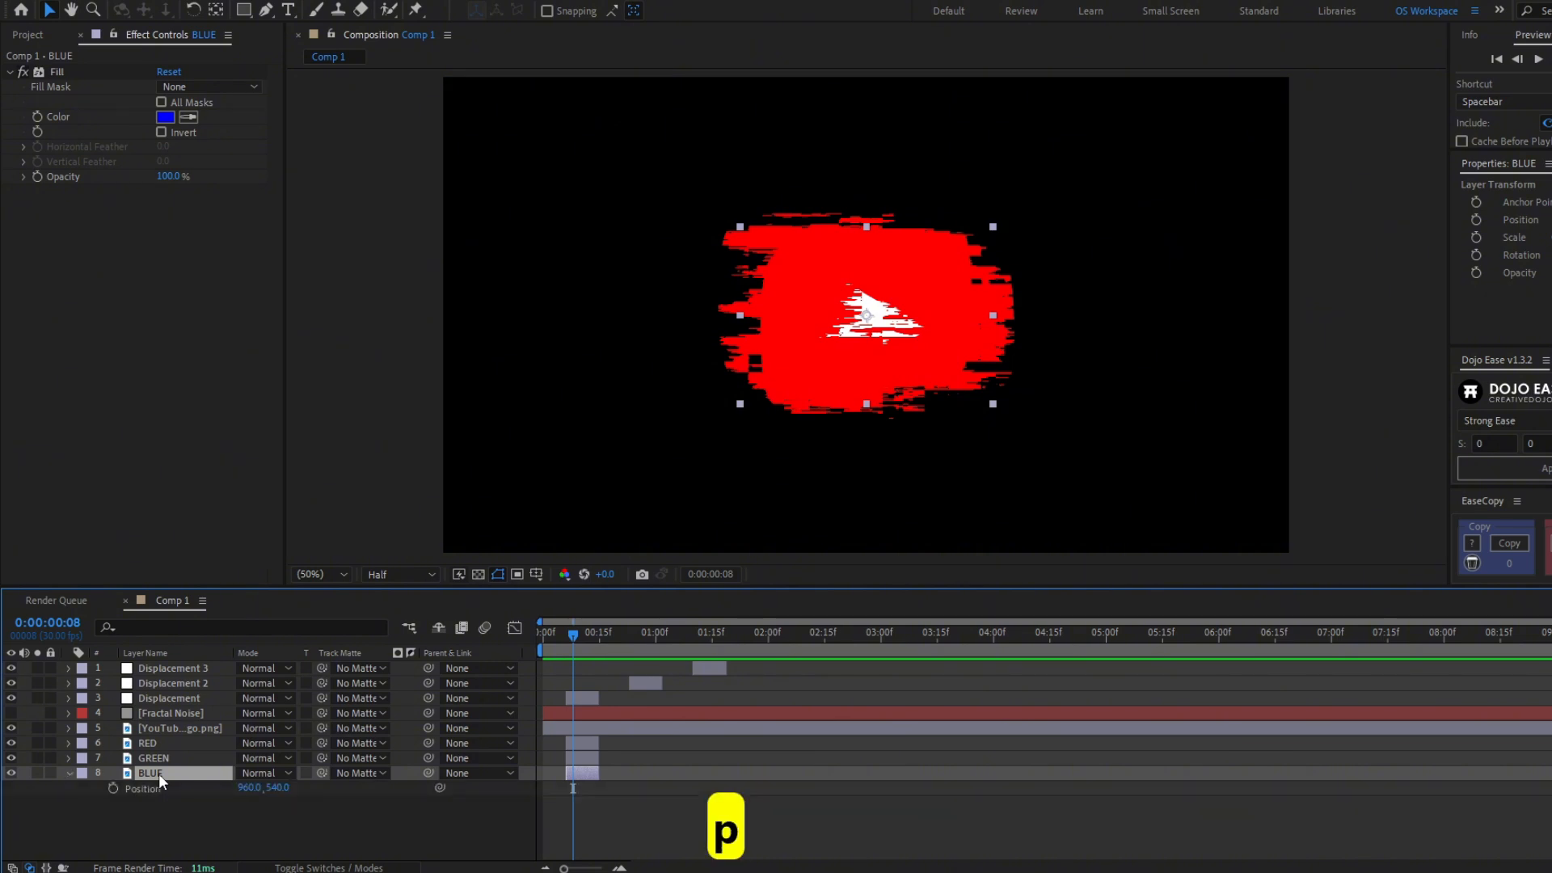
pyautogui.keyDown('alt'); pyautogui.click(112, 789); pyautogui.keyUp('alt')
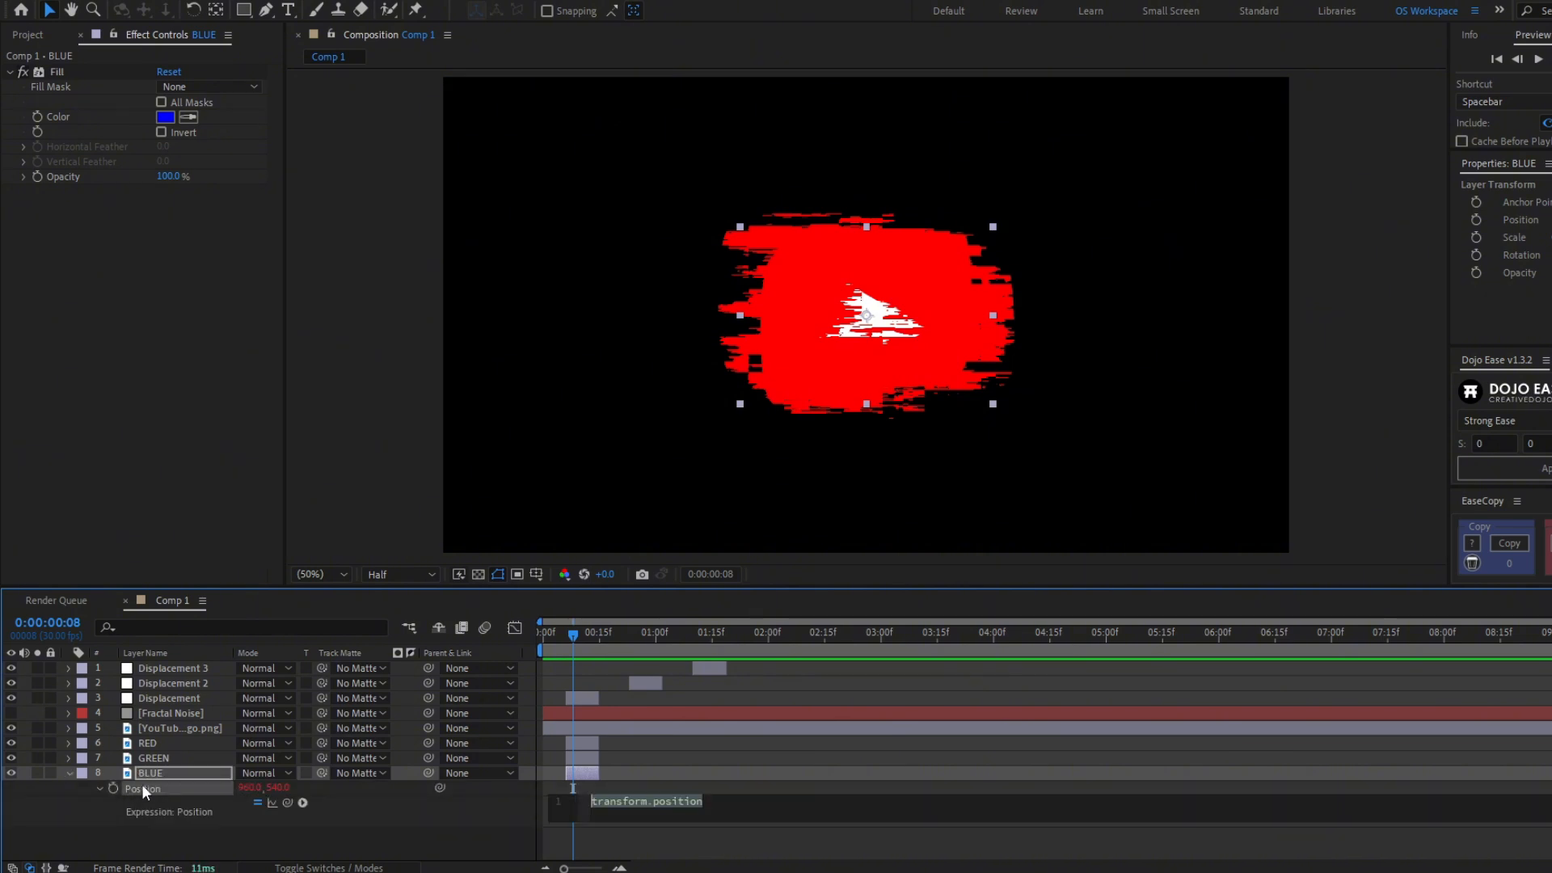
pyautogui.write('wig')
pyautogui.press('Return')
pyautogui.write('30')
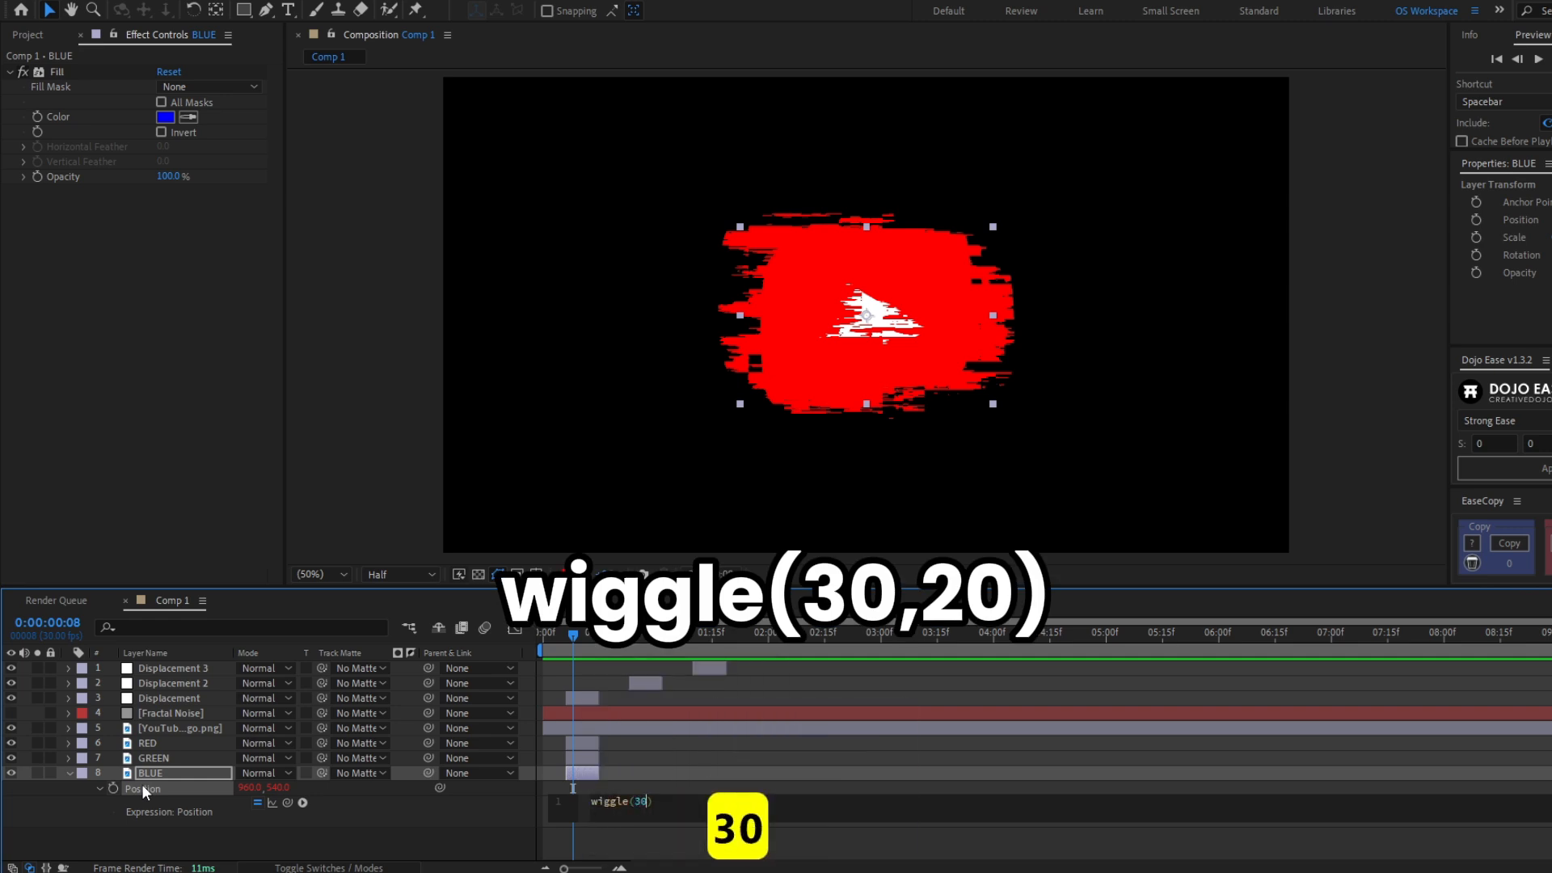
pyautogui.write(',20')
pyautogui.click(625, 780)
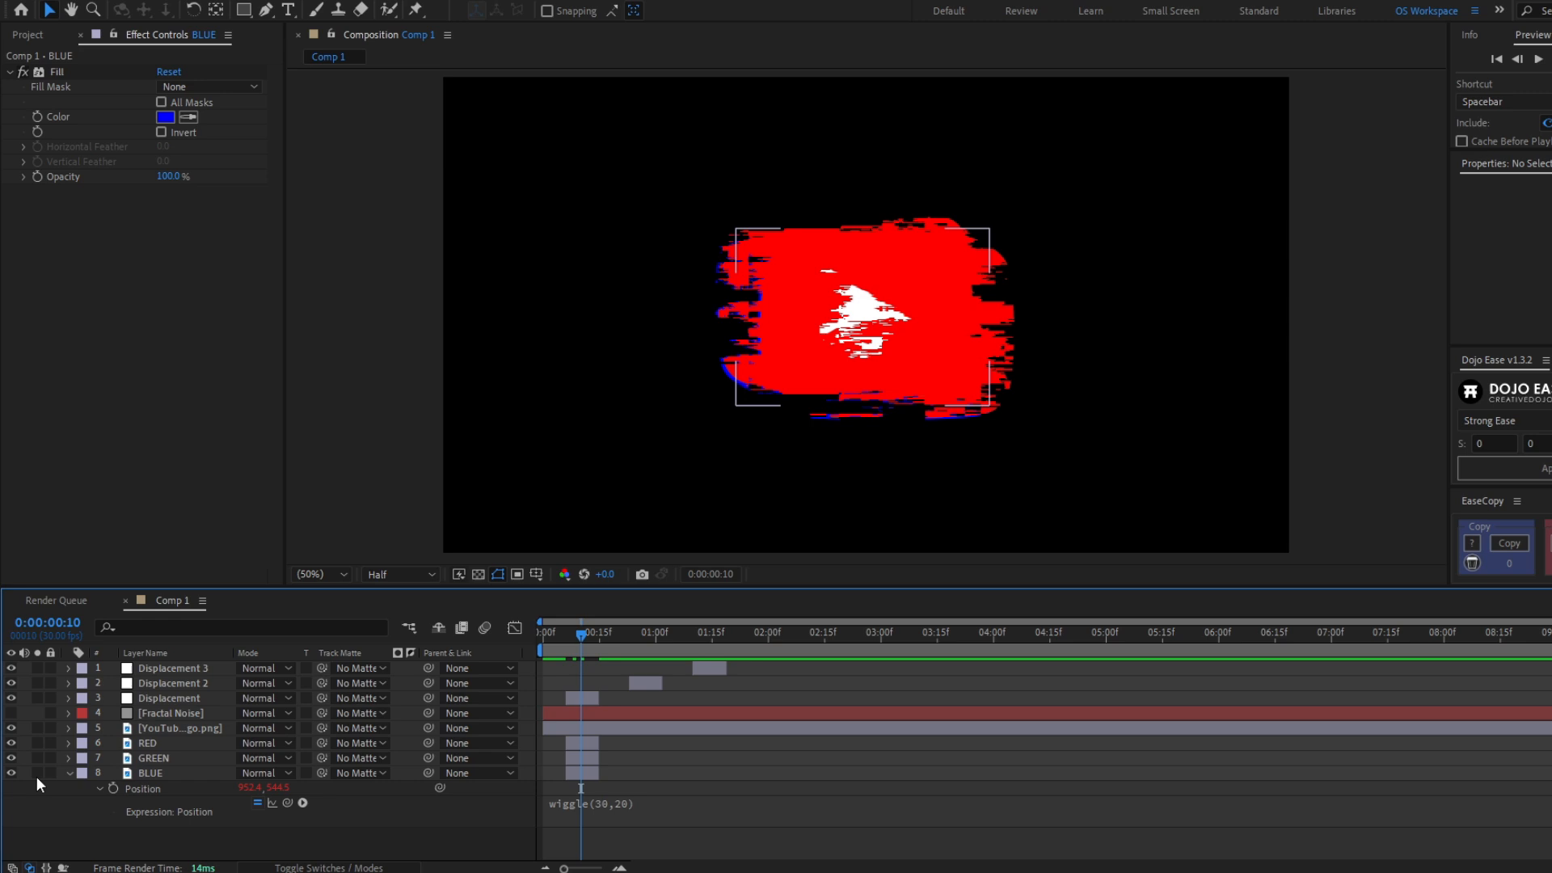
pyautogui.click(38, 774)
pyautogui.moveTo(591, 625)
pyautogui.mouseDown()
pyautogui.moveTo(569, 653)
pyautogui.moveTo(589, 653)
pyautogui.mouseUp()
pyautogui.click(37, 774)
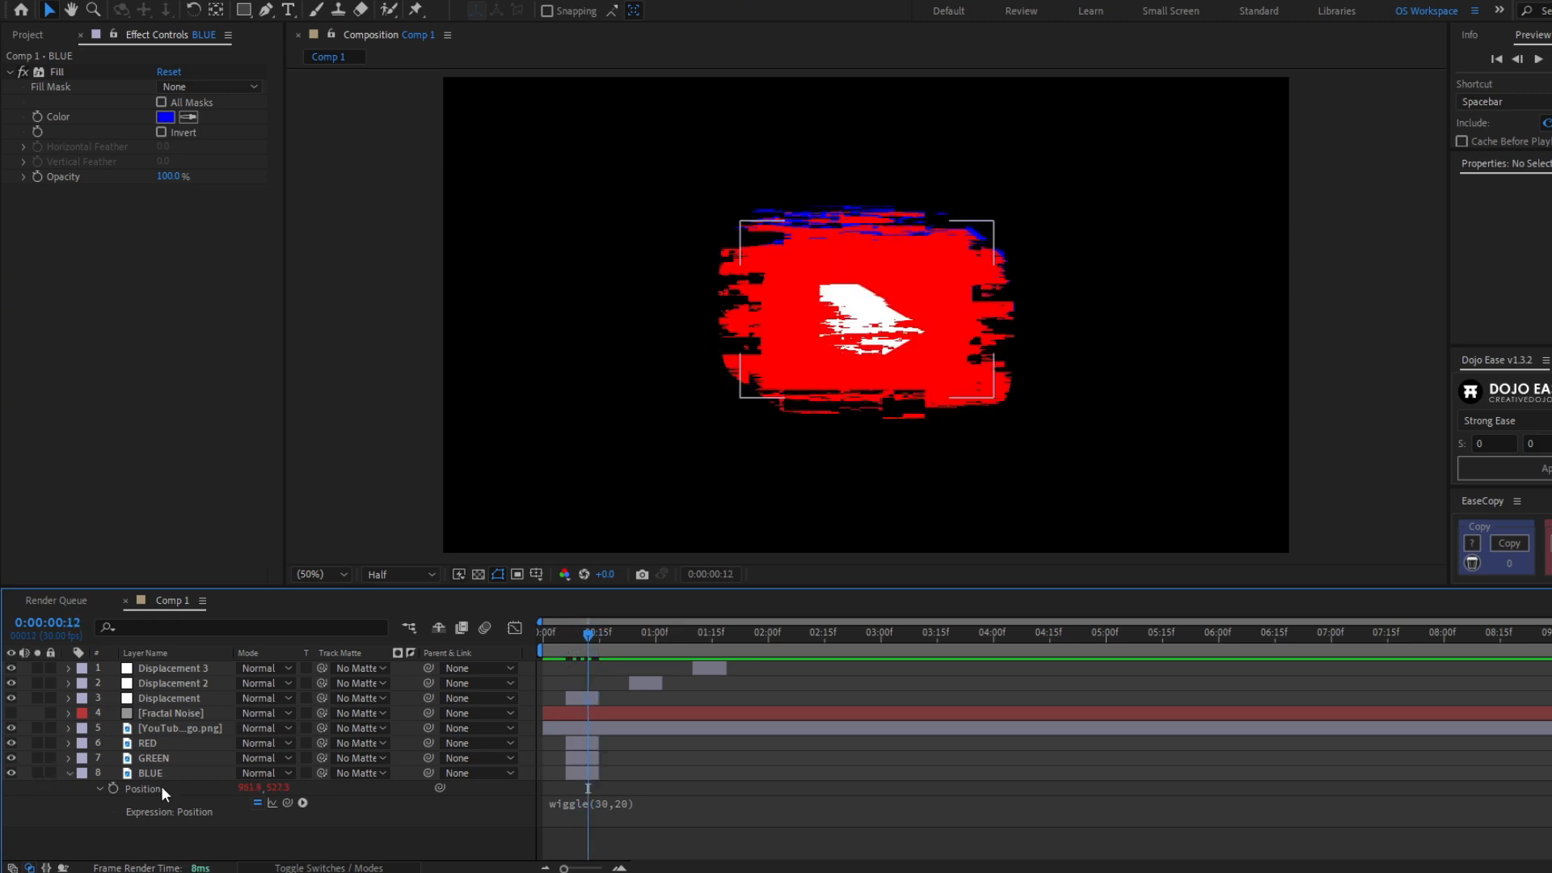
# - Copy the BLUE layer's Position expression and paste it onto the RED and GREEN layers
pyautogui.click(162, 788)
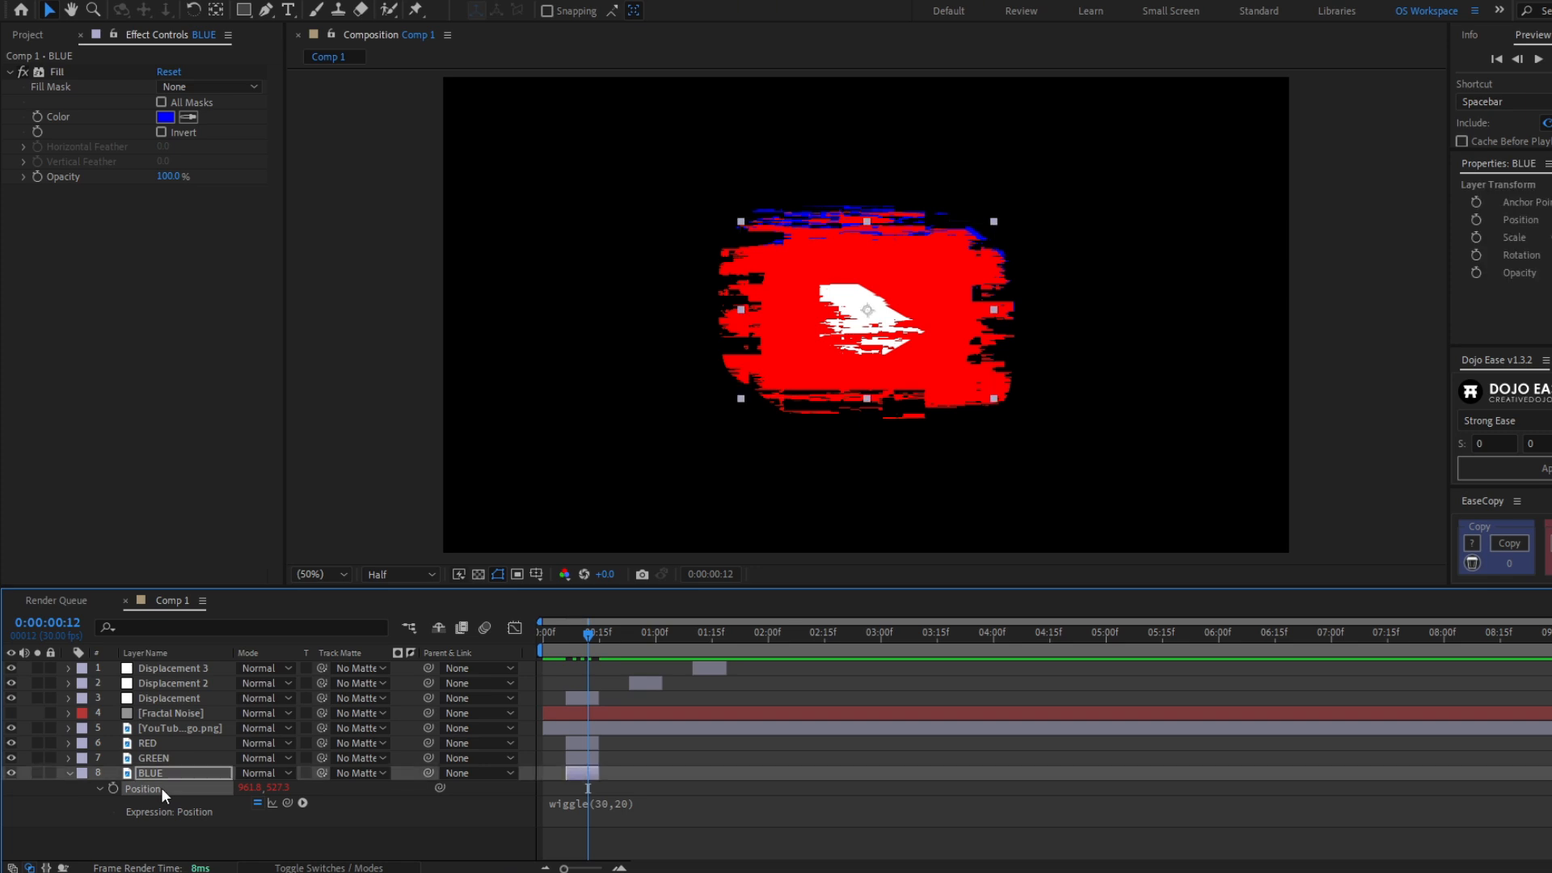
pyautogui.hotkey('ctrl', 'c')
pyautogui.click(175, 760)
pyautogui.keyDown('ctrl'); pyautogui.click(172, 743); pyautogui.keyUp('ctrl')
pyautogui.hotkey('ctrl', 'v')
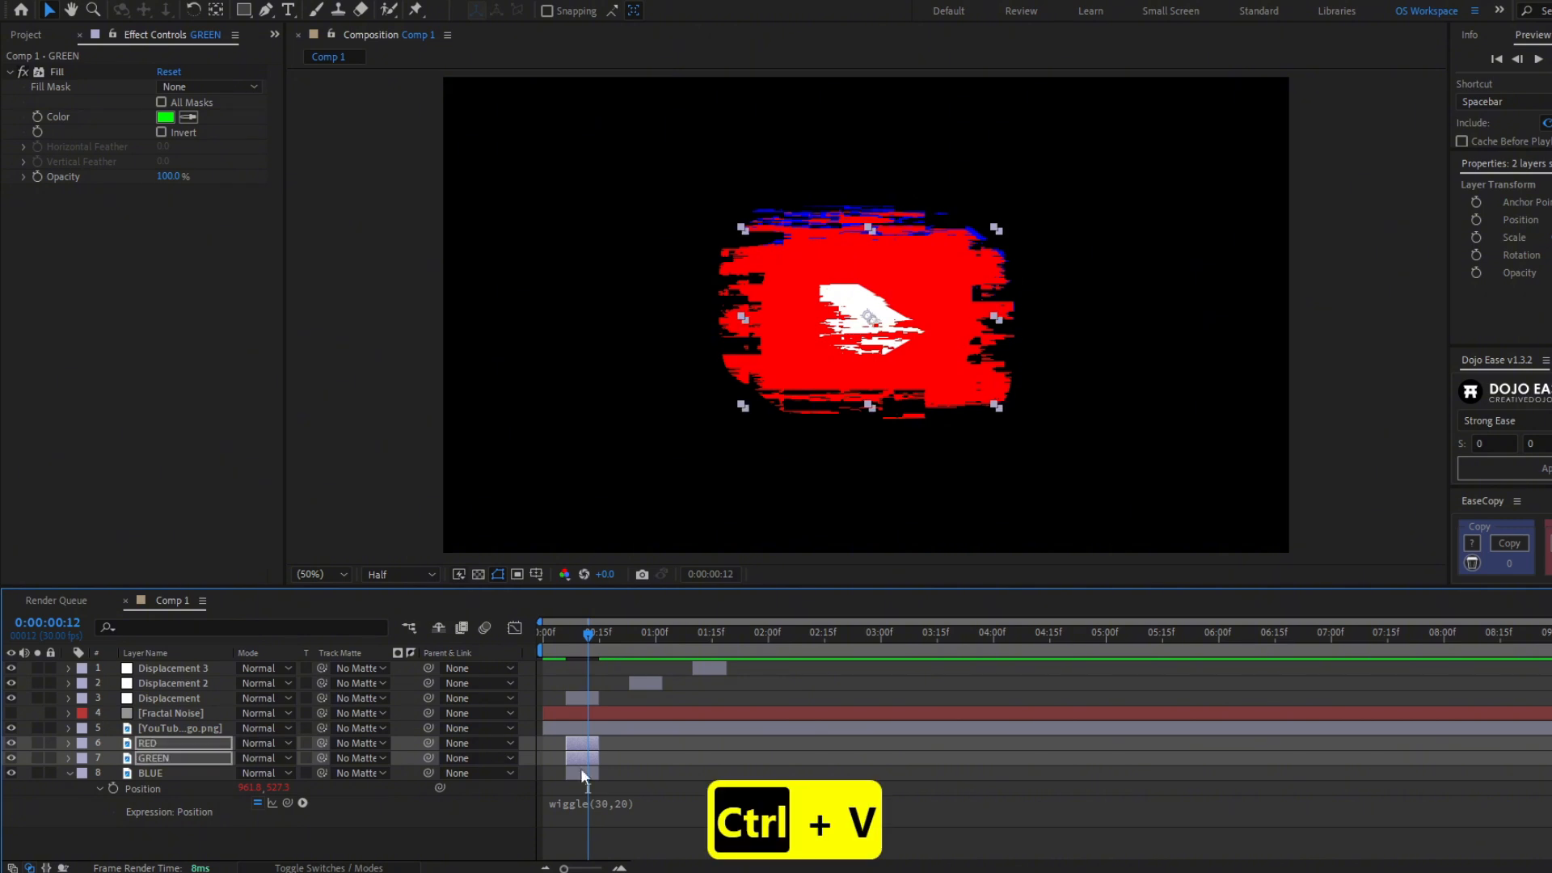
# - Play back the composition from the start to review the colored glitch
pyautogui.click(814, 828)
pyautogui.click(551, 634)
pyautogui.press('space')
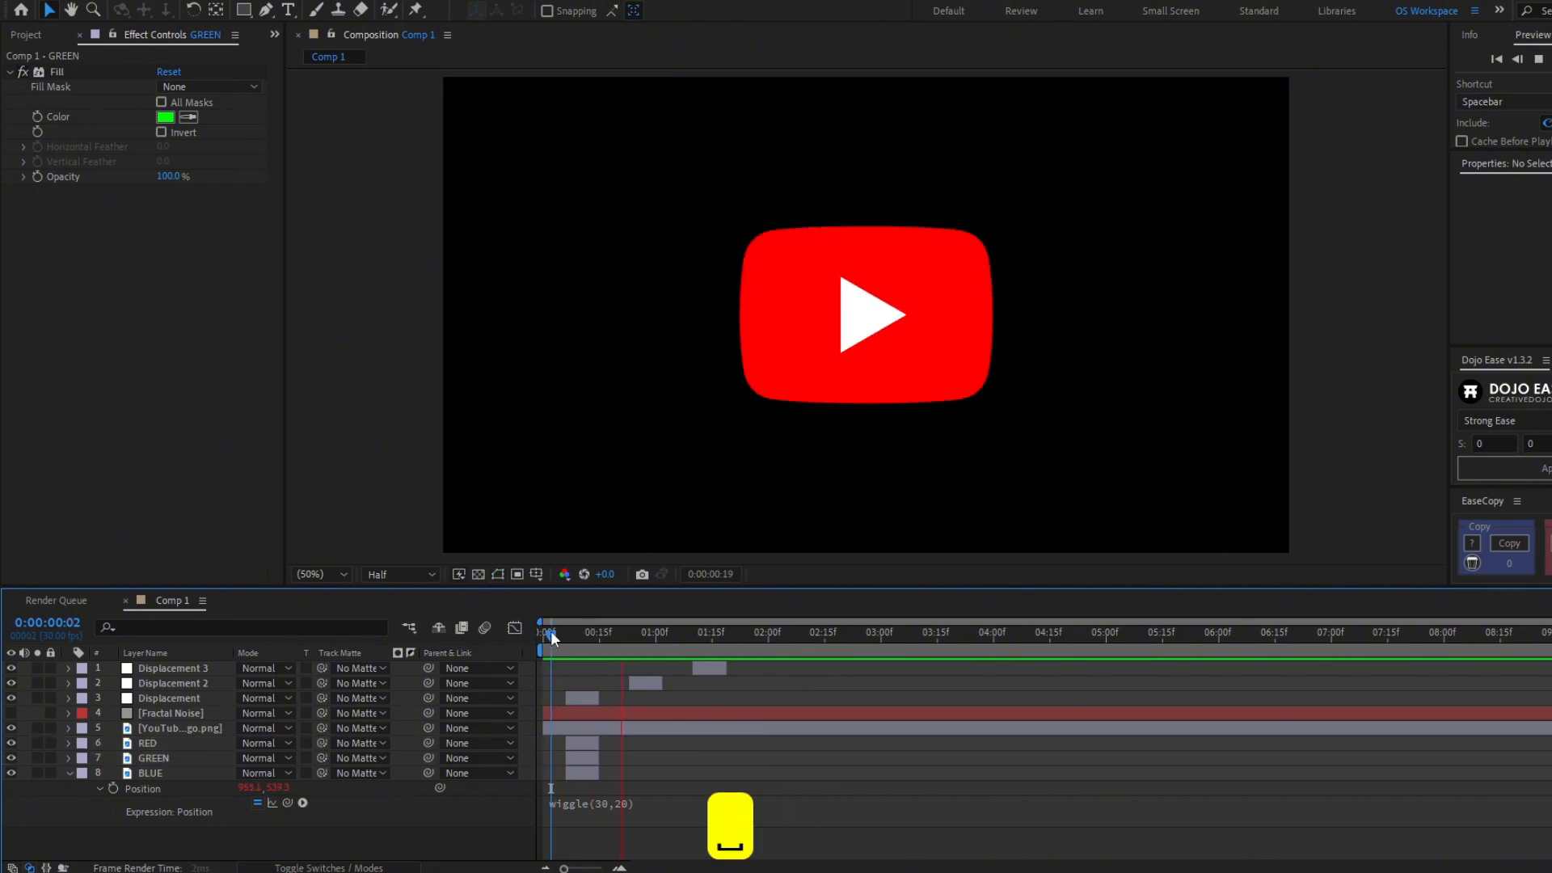
pyautogui.press('space')
pyautogui.press('space')
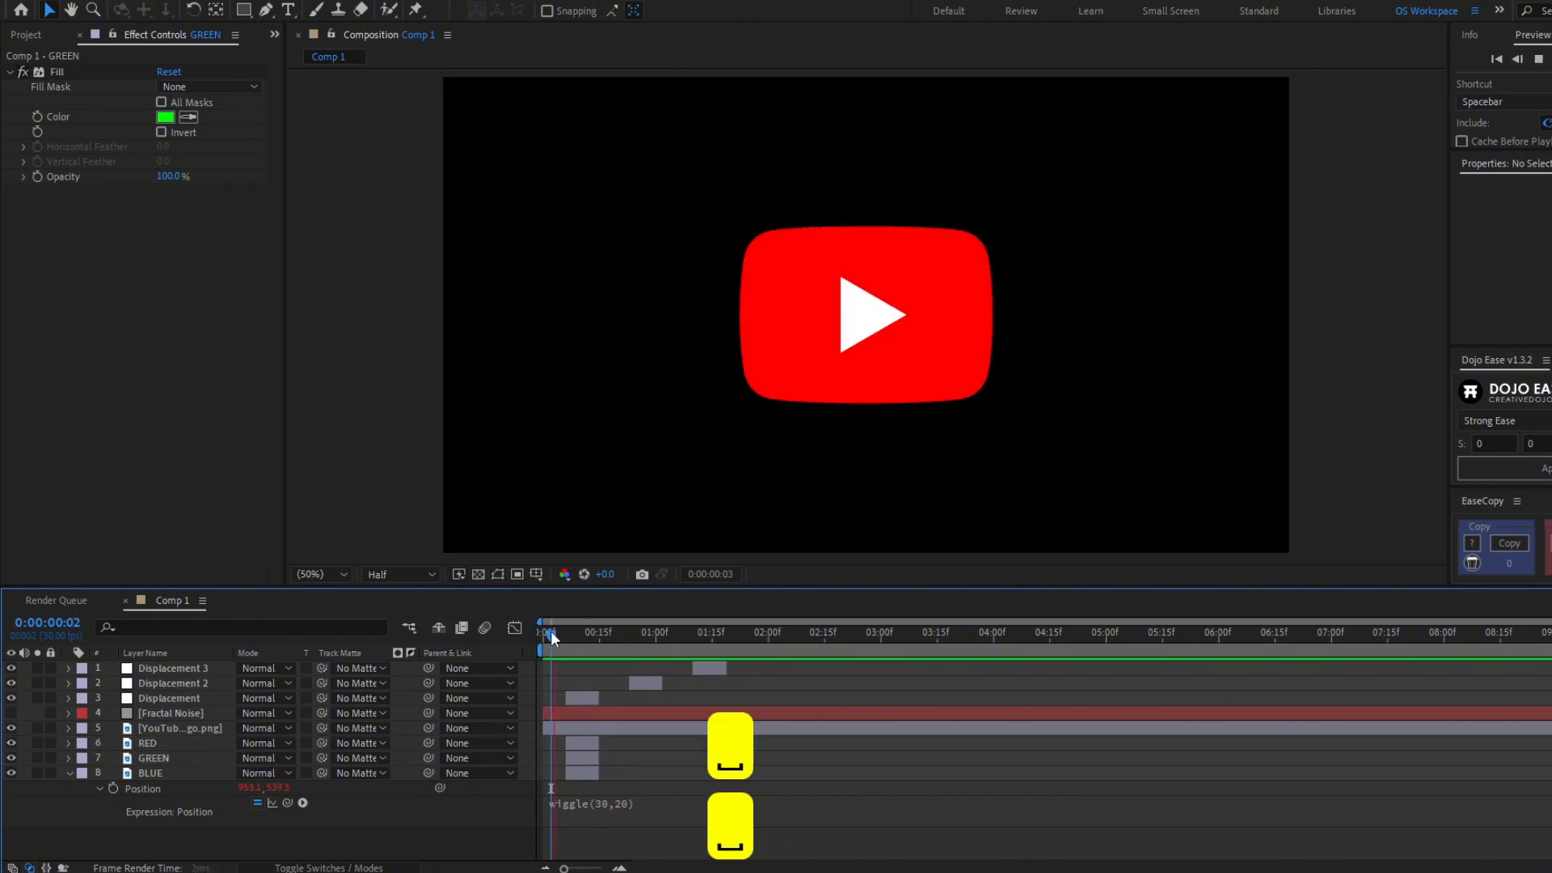
# - Duplicate the short RED, GREEN and BLUE clips and move the copies to line up with the Displacement 2 clip
pyautogui.click(583, 772)
pyautogui.press('u')
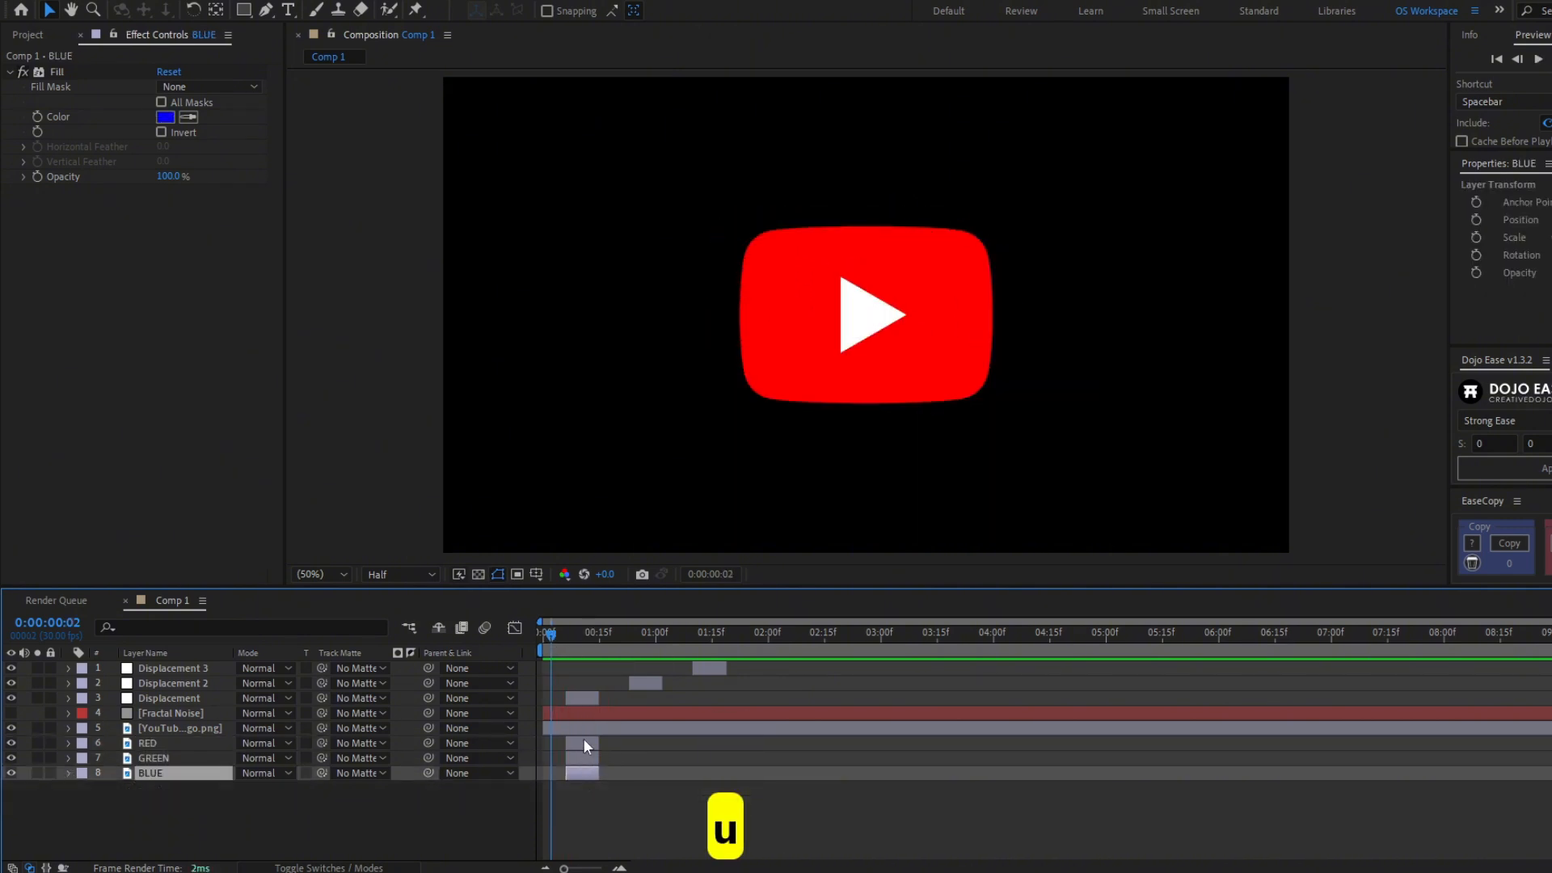
pyautogui.keyDown('shift'); pyautogui.click(583, 739); pyautogui.keyUp('shift')
pyautogui.hotkey('ctrl', 'd')
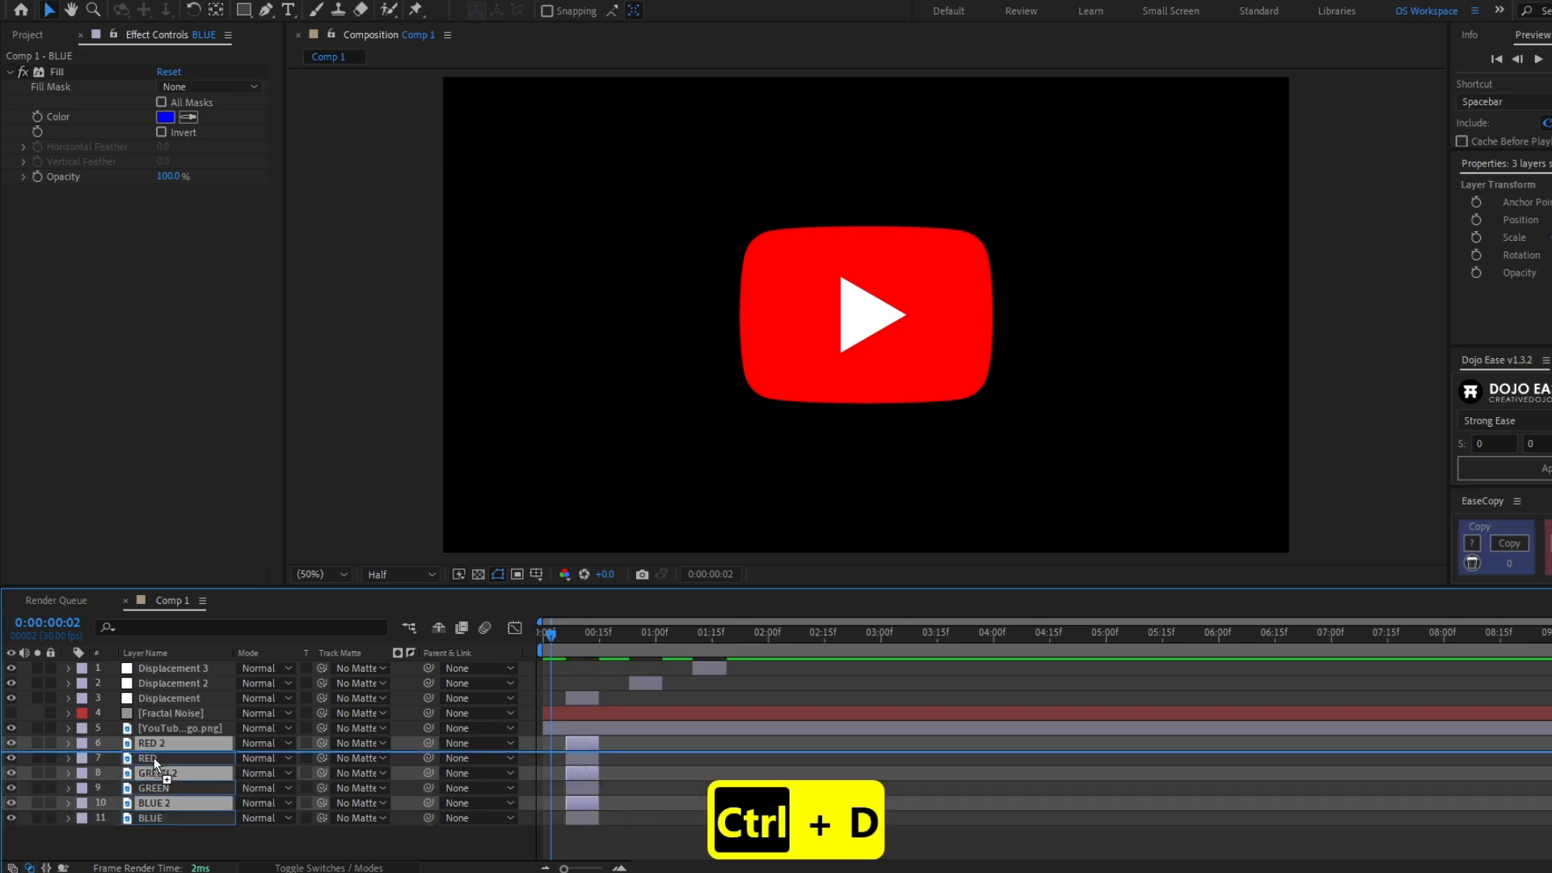
pyautogui.moveTo(607, 768); pyautogui.dragTo(642, 758)
pyautogui.press('i')
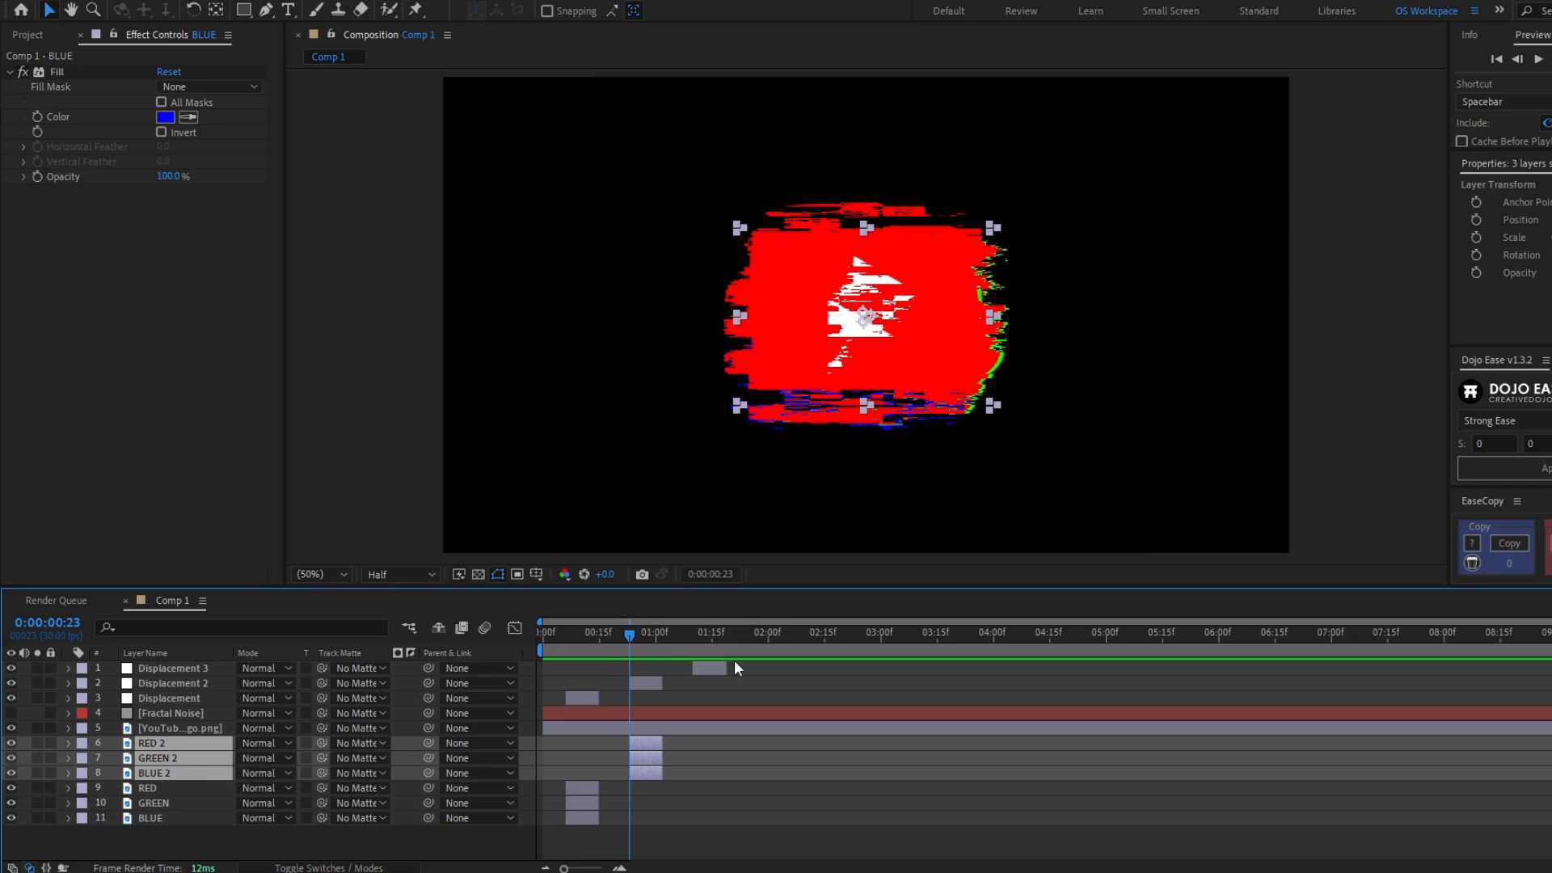
# - Duplicate the second set of colored clips and move the copies to line up with the Displacement 3 clip
pyautogui.hotkey('ctrl', 'd')
pyautogui.moveTo(194, 743); pyautogui.dragTo(202, 760)
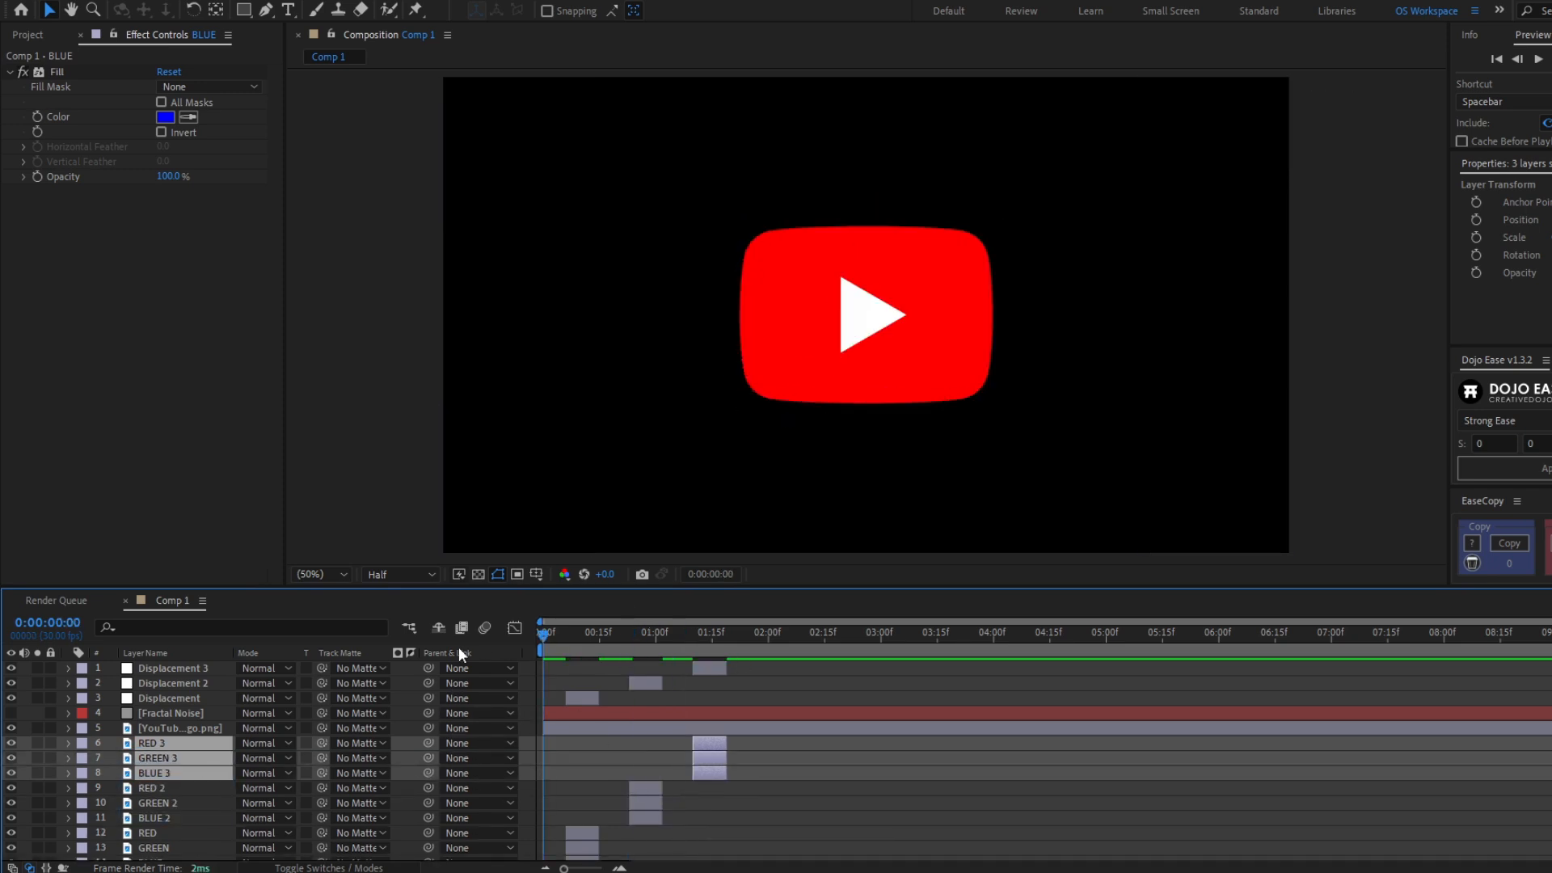
# - Play back the whole glitch animation from the beginning
pyautogui.press('space')
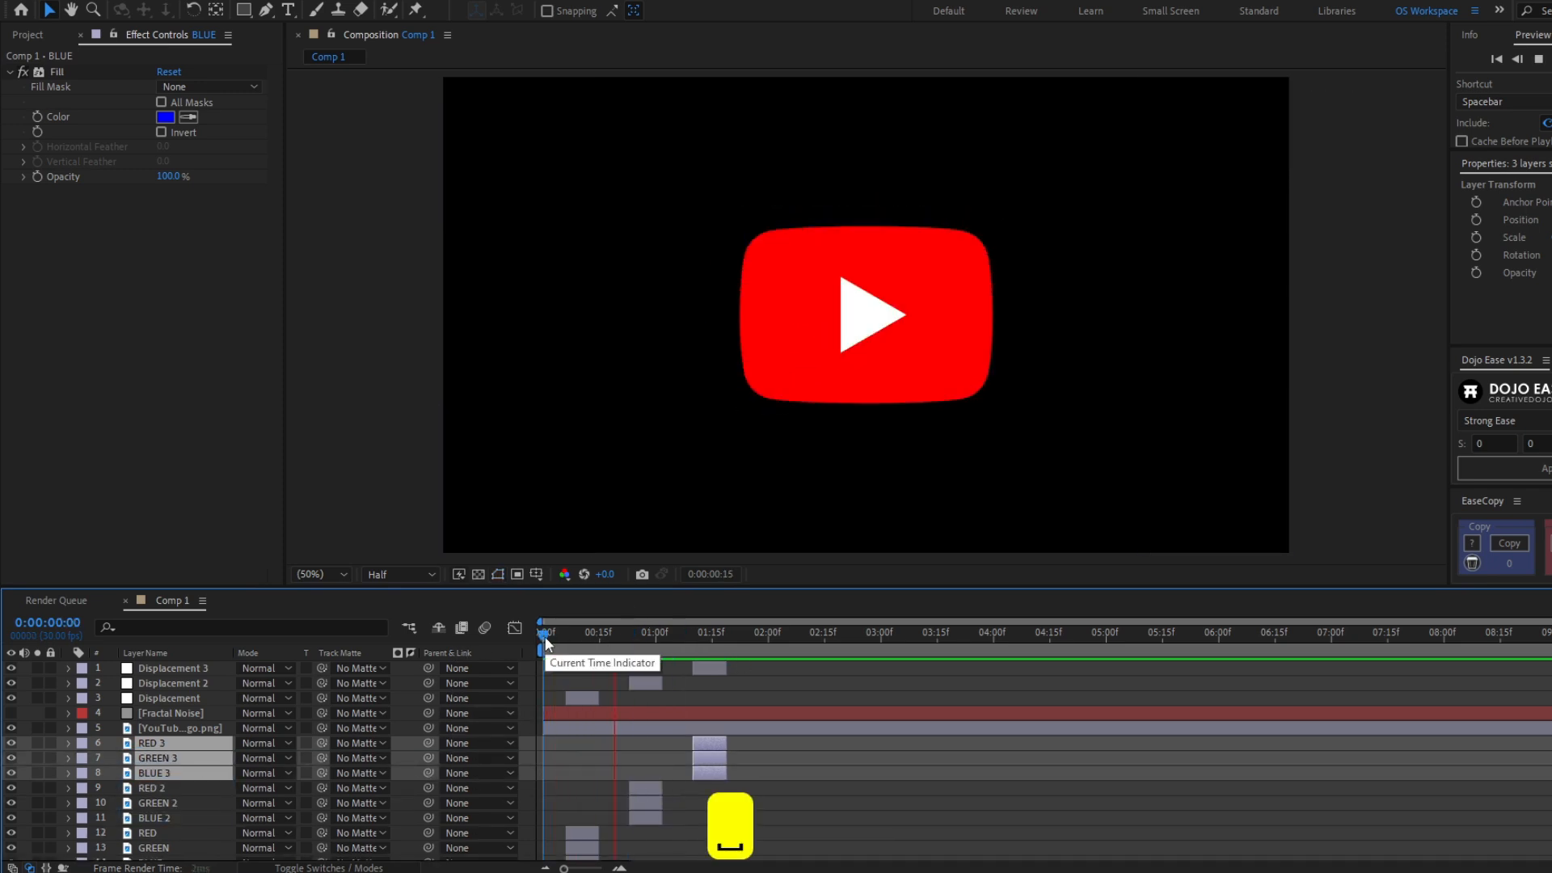
pyautogui.click(543, 637)
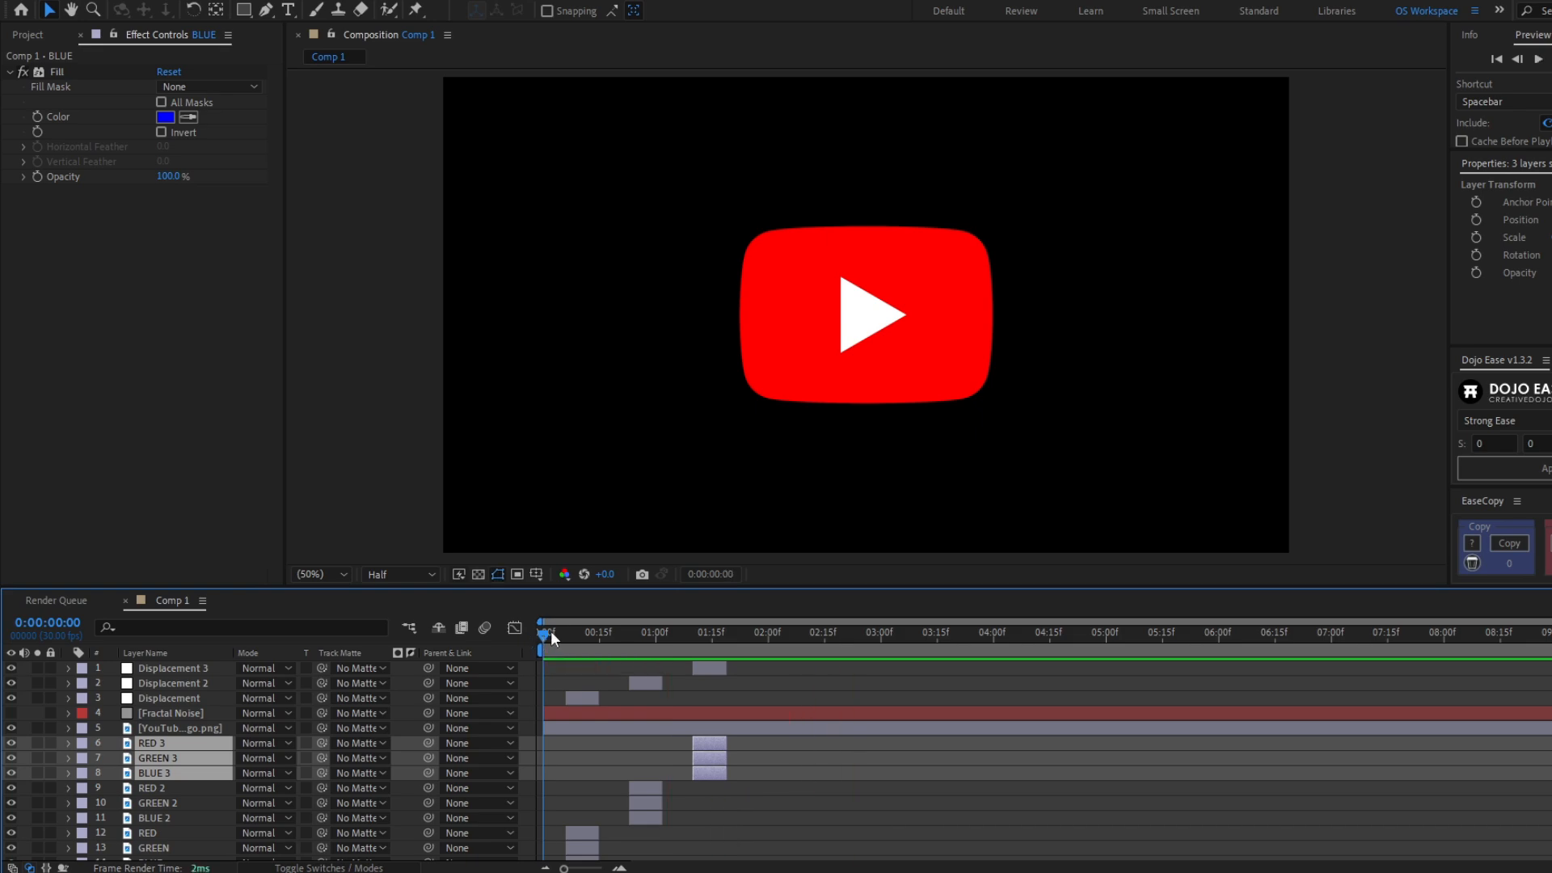
pyautogui.press('space')
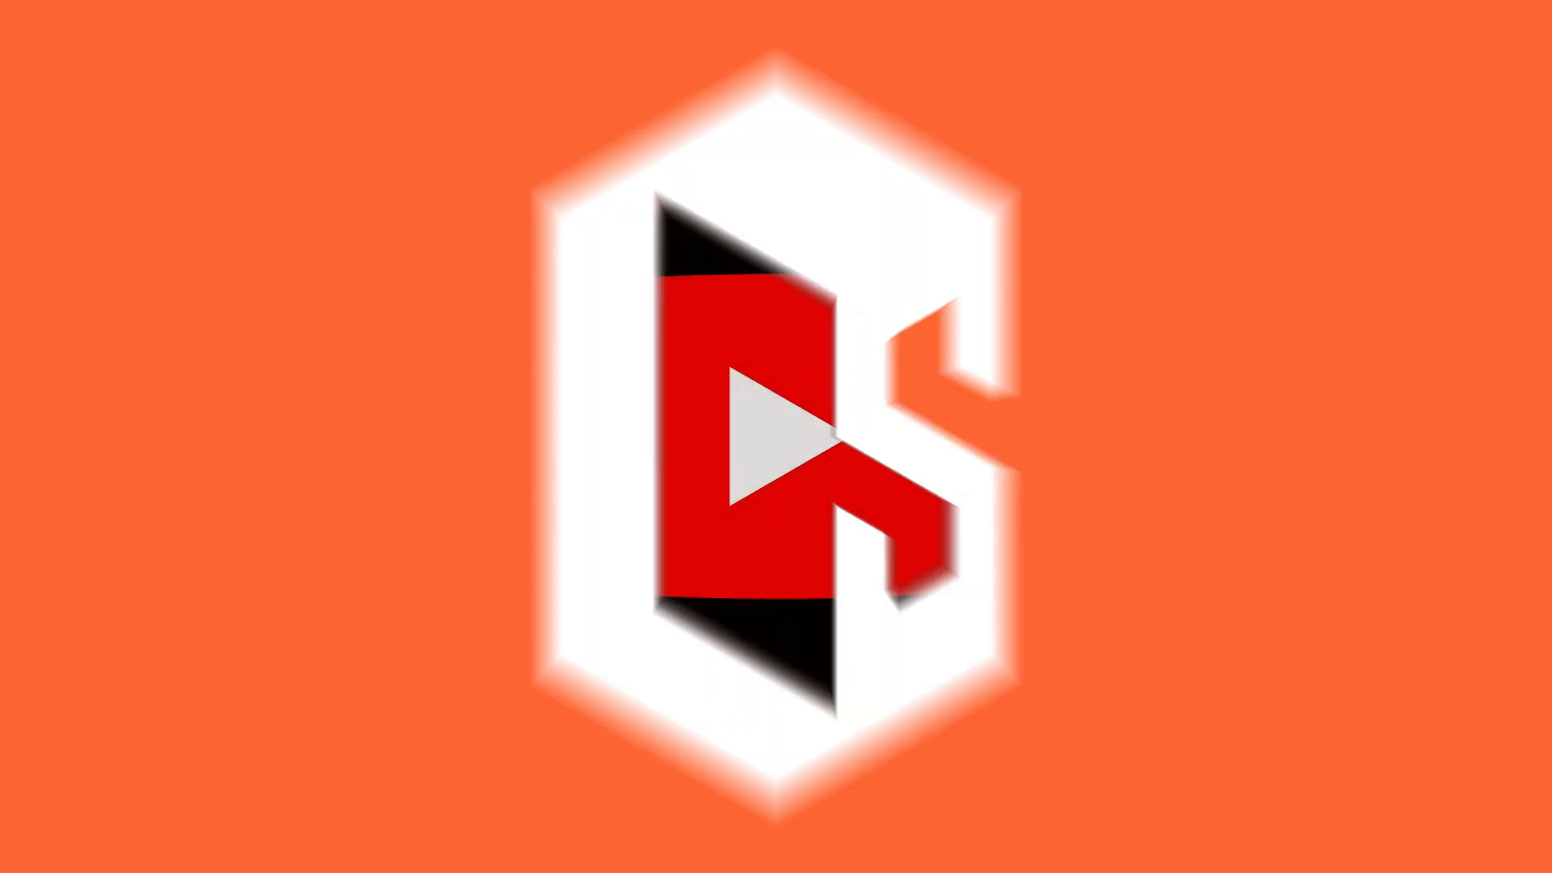